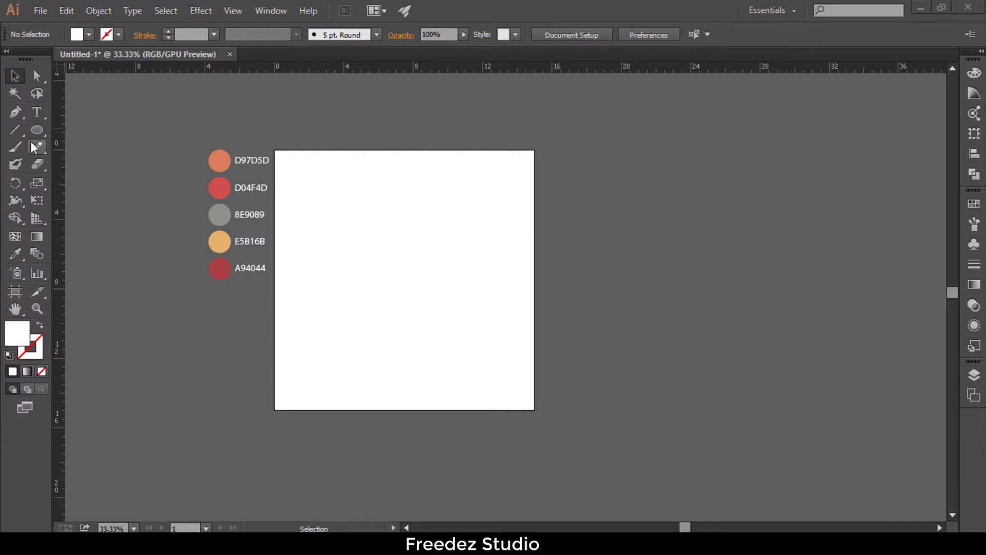
# Step: Draw a 15 x 15 in rectangle covering the artboard and fill it with the D97D5D palette colour
pyautogui.moveTo(37, 130); pyautogui.dragTo(73, 128)
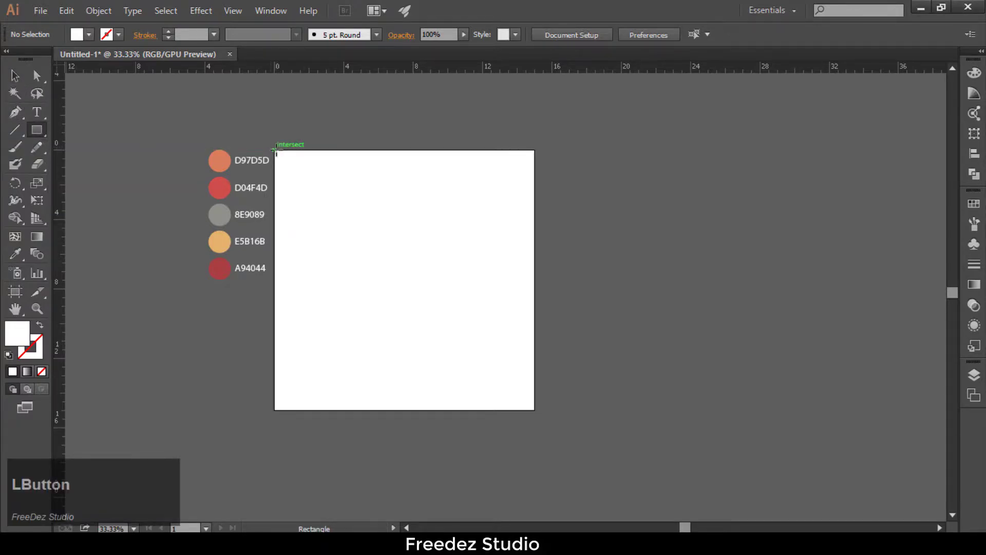
pyautogui.moveTo(275, 150); pyautogui.dragTo(533, 408)
pyautogui.click(15, 253)
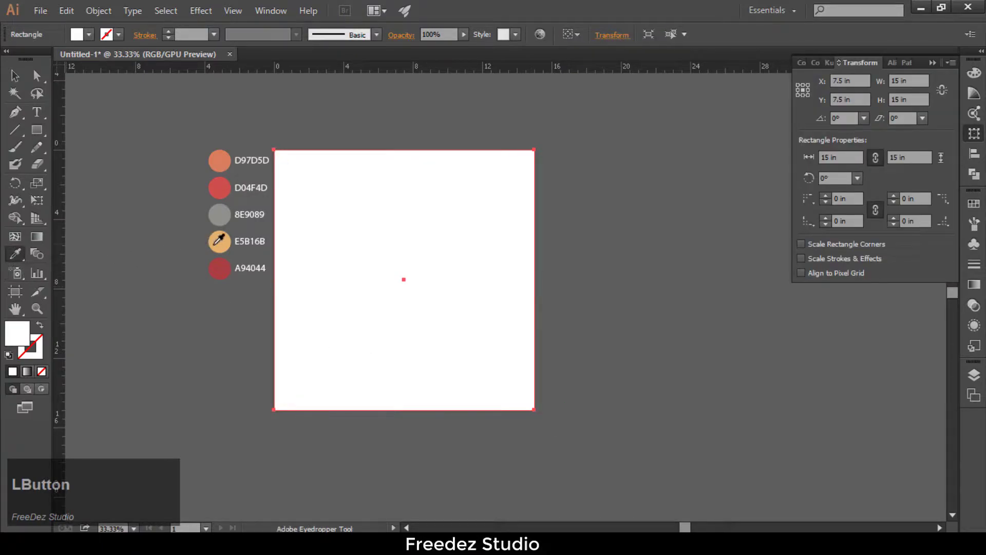
pyautogui.click(220, 160)
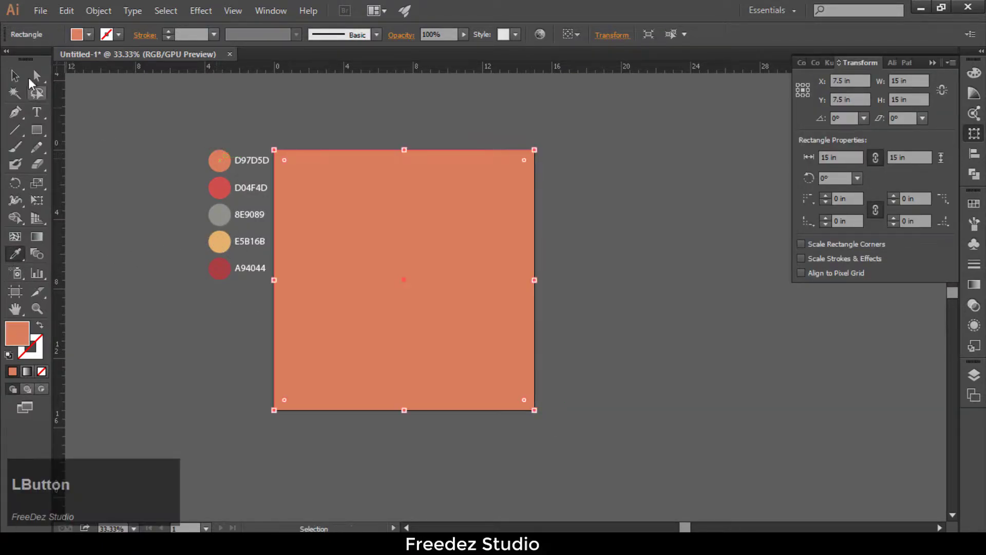
pyautogui.press('v')
# Step: Show the Layers panel, lock the background rectangle's layer and add a new layer above it
pyautogui.click(98, 11)
pyautogui.click(98, 10)
pyautogui.click(271, 11)
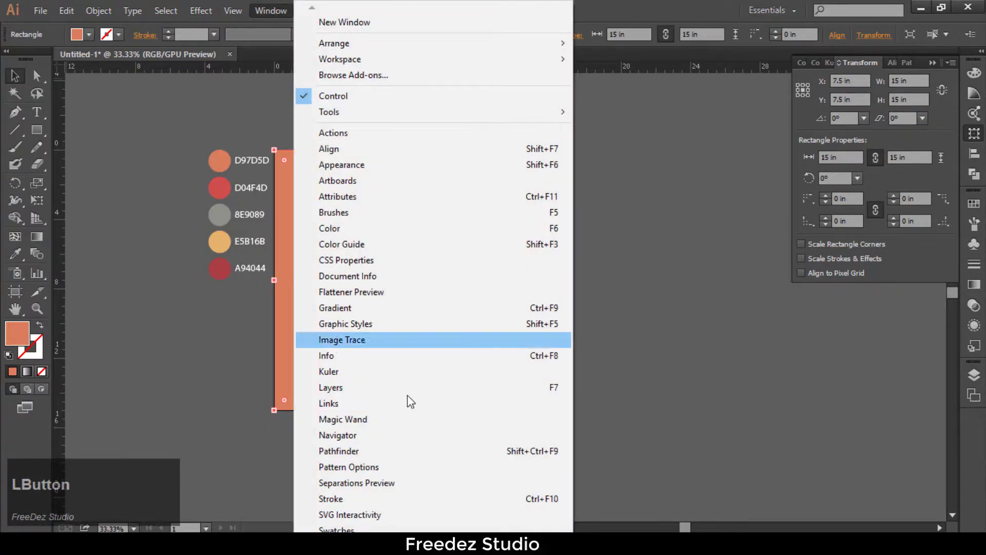
pyautogui.click(360, 385)
pyautogui.moveTo(893, 362); pyautogui.dragTo(801, 193)
pyautogui.click(721, 217)
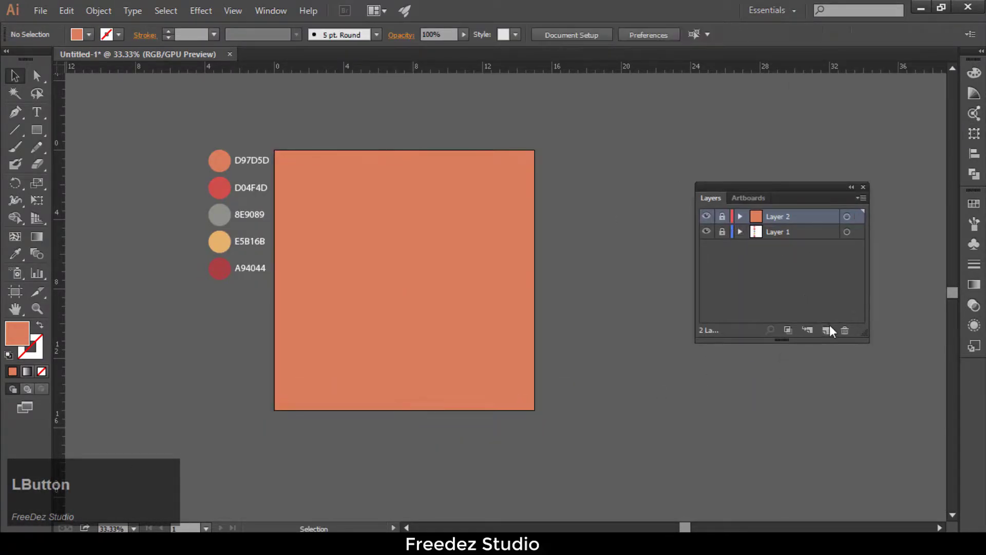
# Step: Draw a triangle in the upper-left area of the artboard and fill it with white, ffffff
pyautogui.scroll(1, 268, 299)
pyautogui.moveTo(33, 135); pyautogui.dragTo(99, 186)
pyautogui.moveTo(378, 163); pyautogui.dragTo(442, 200)
pyautogui.doubleClick(20, 334)
pyautogui.write('ffffff')
pyautogui.click(817, 221)
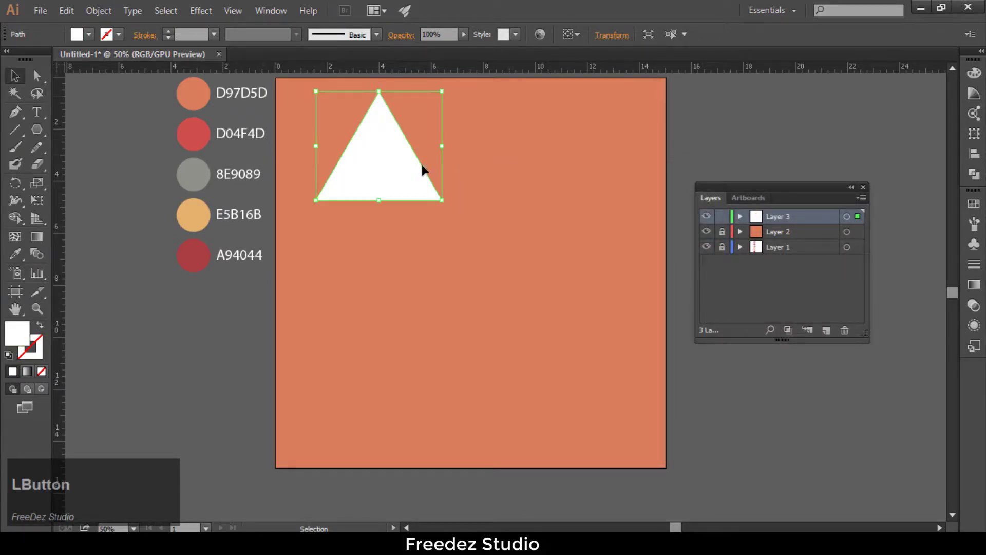
# Step: Enlarge the white triangle slightly and move it near the centre of the artboard
pyautogui.moveTo(498, 282); pyautogui.dragTo(559, 336)
pyautogui.scroll(1, 504, 306)
pyautogui.scroll(-1, 423, 269)
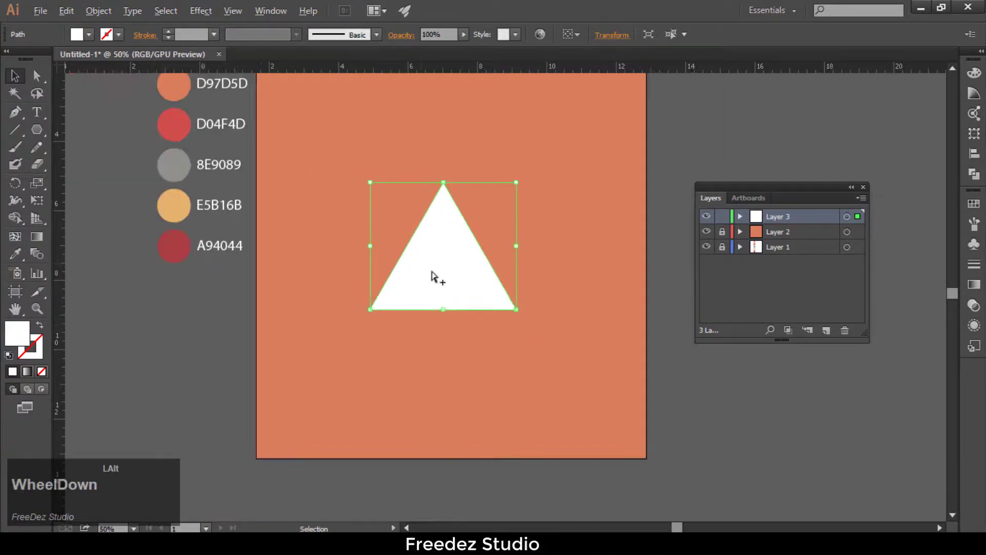
# Step: Duplicate the white triangle to its right, overlapping it, and scale the copy down on the same baseline
pyautogui.moveTo(457, 284); pyautogui.dragTo(534, 291)
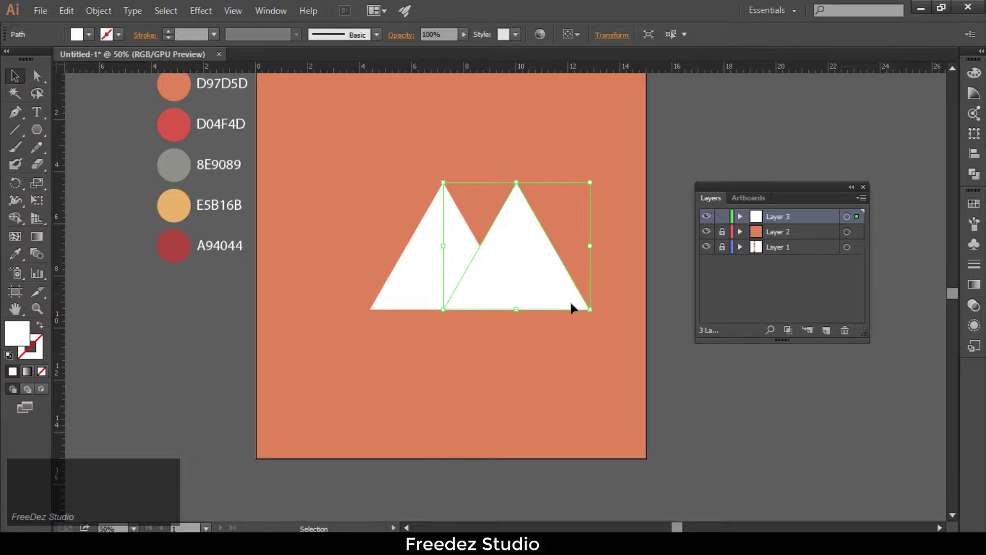
pyautogui.moveTo(589, 308); pyautogui.dragTo(541, 306)
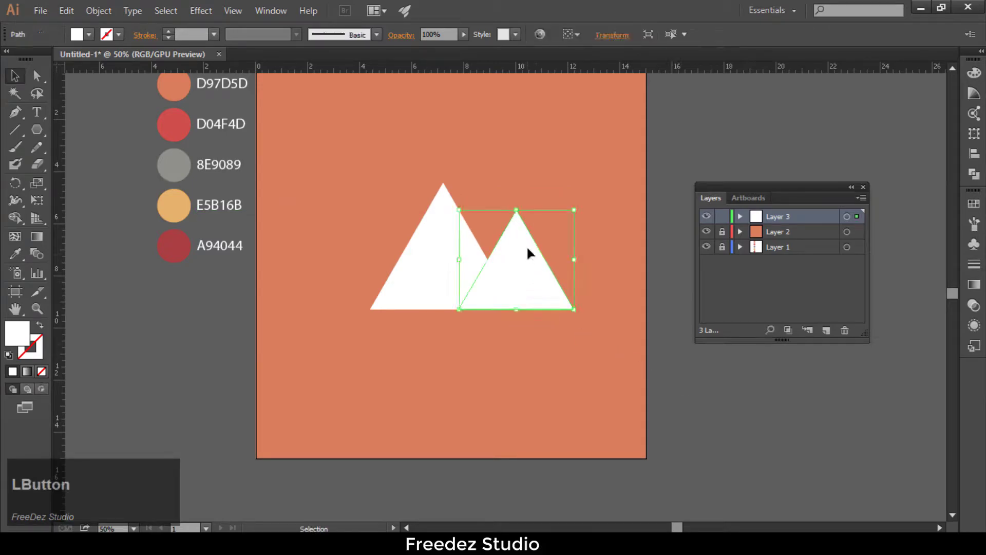
pyautogui.scroll(1, 537, 218)
pyautogui.moveTo(594, 202); pyautogui.dragTo(598, 200)
# Step: Duplicate the right triangle to the other side of the central one and shrink the copy slightly on the same baseline
pyautogui.moveTo(530, 294); pyautogui.dragTo(335, 280)
pyautogui.hotkey('ctrl', 'z')
pyautogui.moveTo(483, 314); pyautogui.dragTo(289, 315)
pyautogui.moveTo(403, 200); pyautogui.dragTo(384, 216)
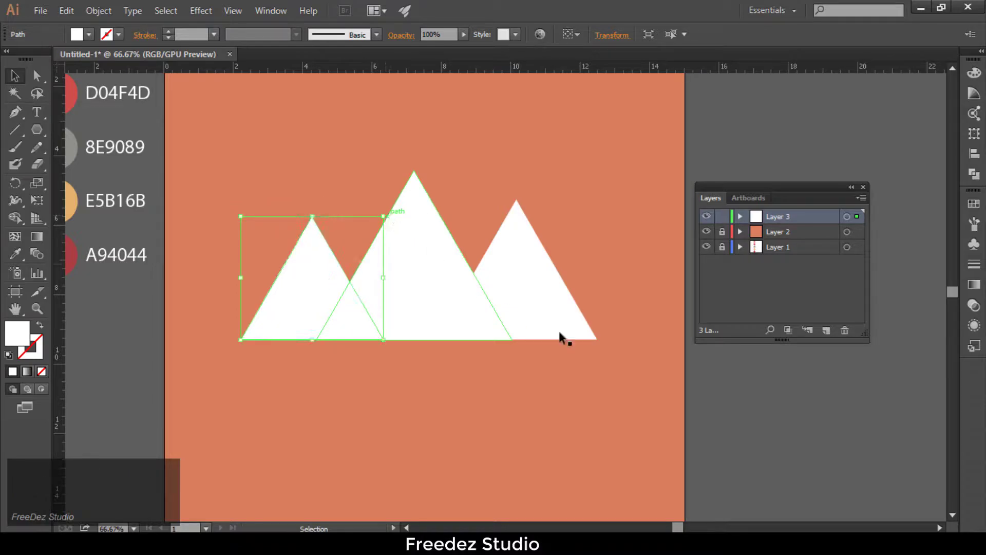
pyautogui.click(773, 399)
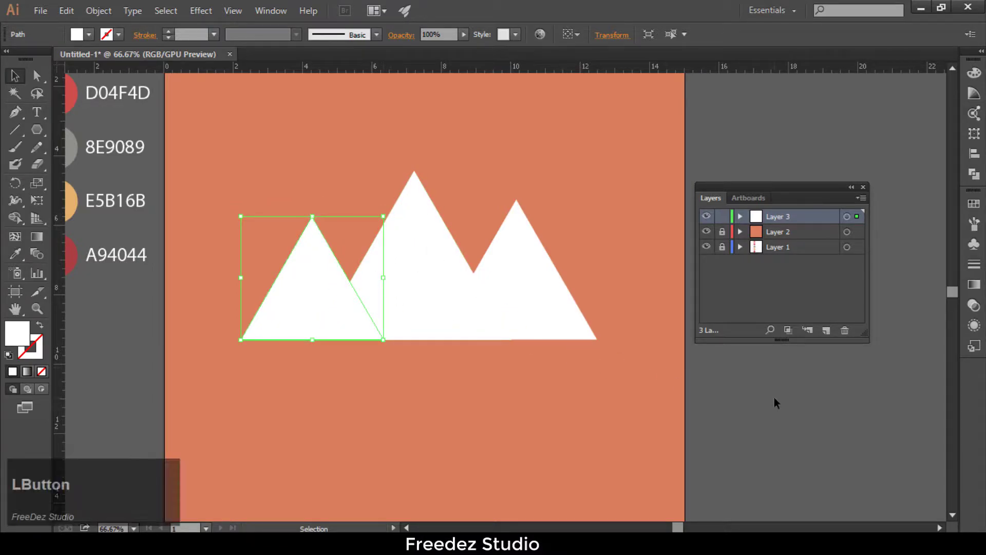
pyautogui.scroll(-1, 439, 216)
pyautogui.scroll(1, 422, 254)
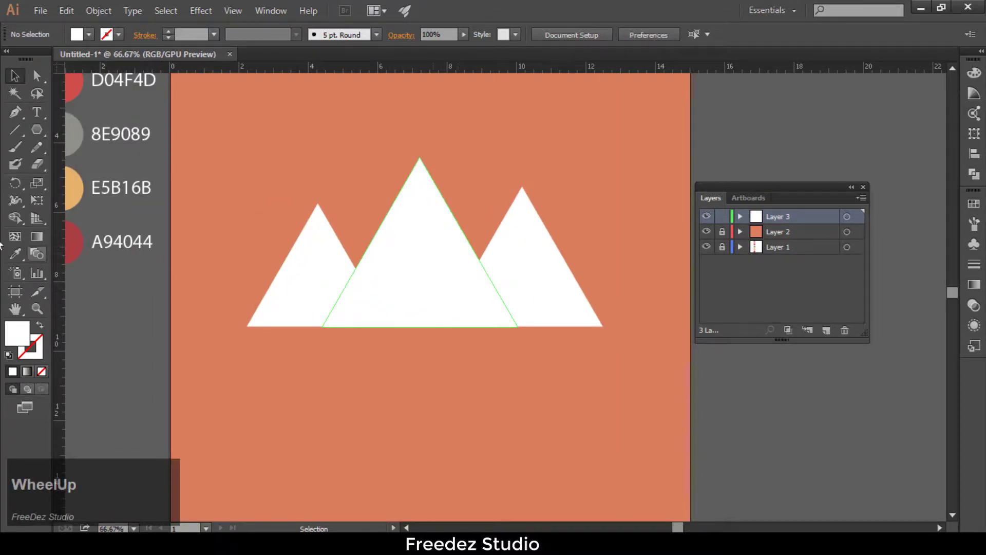
# Step: Draw a closed shape with the Pen tool over the right half of each of the three white triangles
pyautogui.click(15, 113)
pyautogui.click(420, 157)
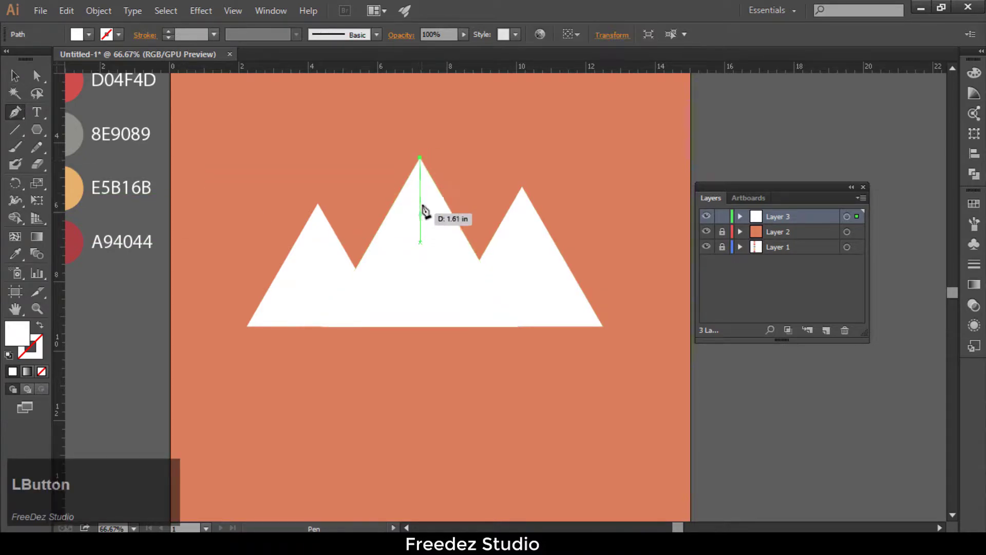
pyautogui.click(420, 327)
pyautogui.click(518, 326)
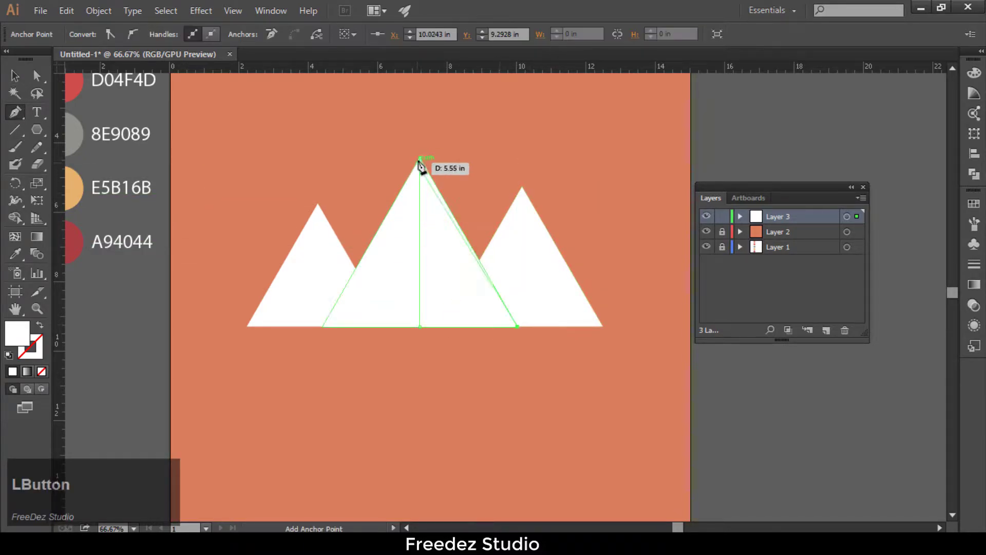
pyautogui.click(522, 327)
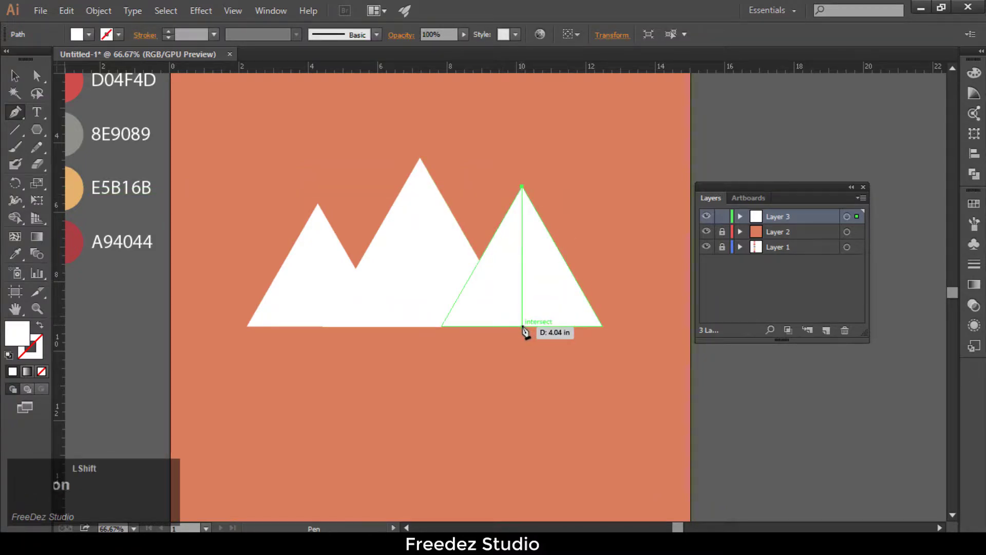
pyautogui.click(602, 326)
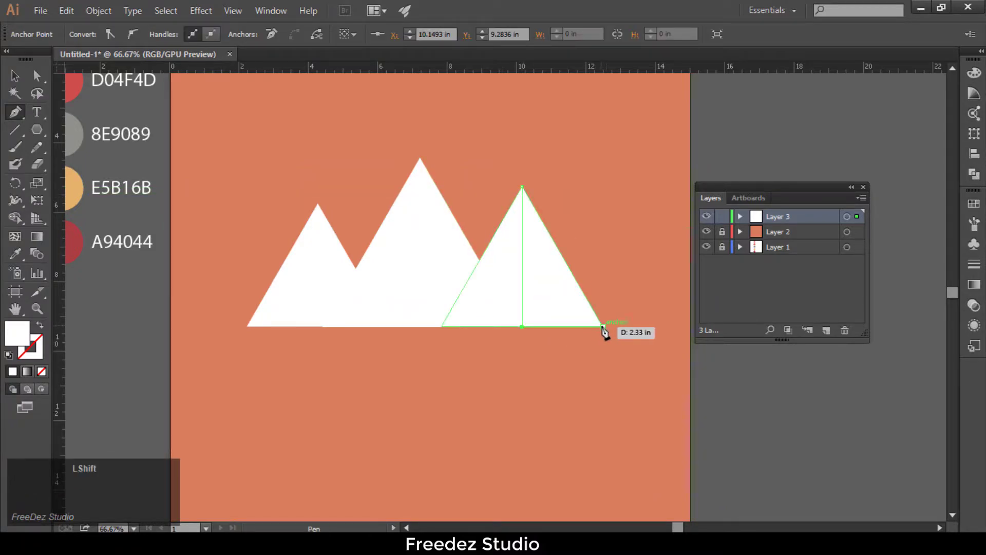
pyautogui.click(317, 203)
pyautogui.click(318, 326)
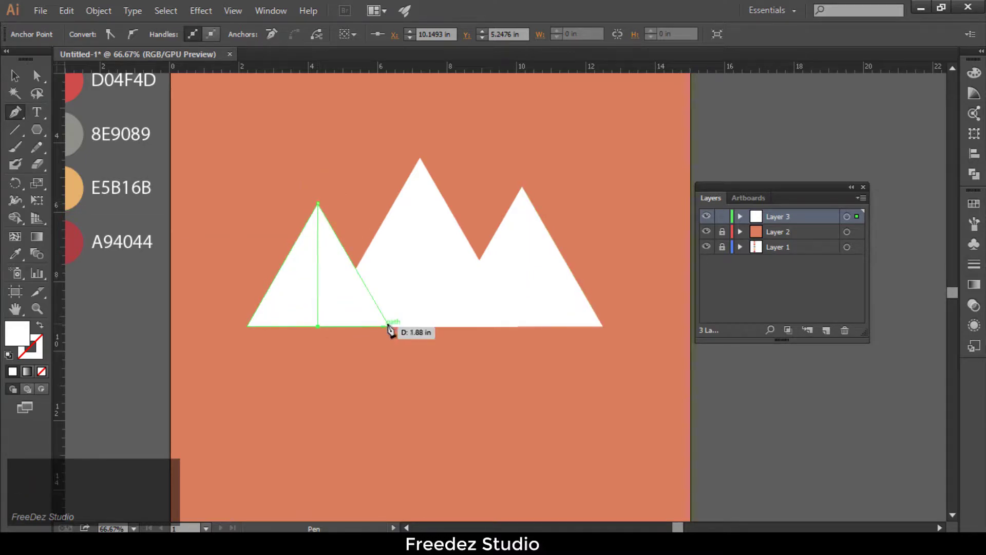
pyautogui.click(389, 326)
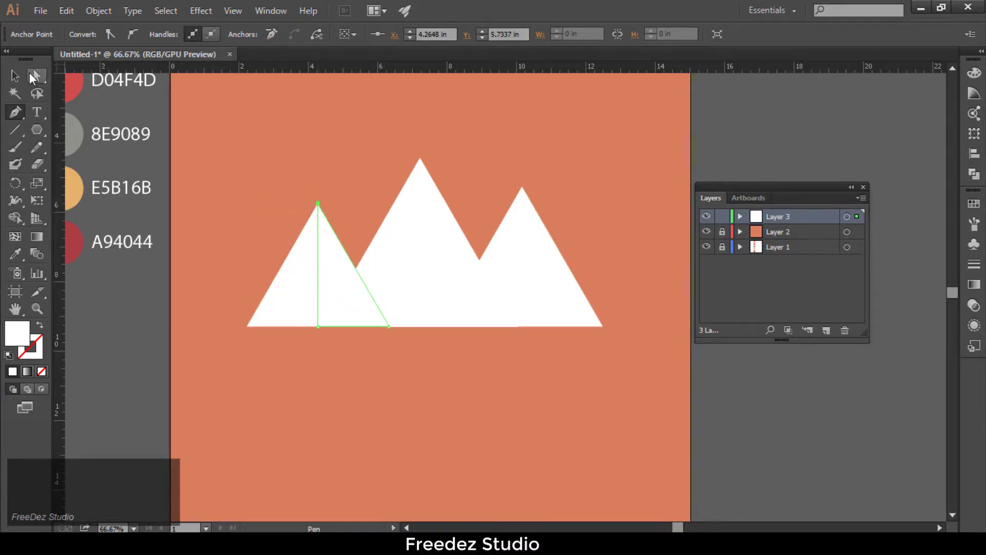
# Step: Fill the three right-half shapes with 212121 and set their opacity to 10%
pyautogui.click(15, 76)
pyautogui.keyDown('shift'); pyautogui.click(452, 262); pyautogui.keyUp('shift')
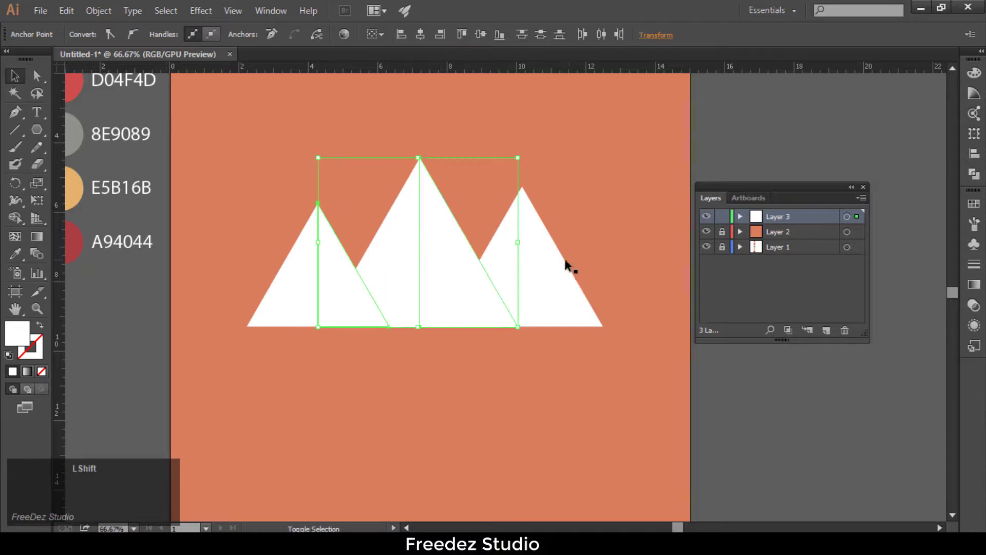
pyautogui.moveTo(479, 354); pyautogui.dragTo(444, 375)
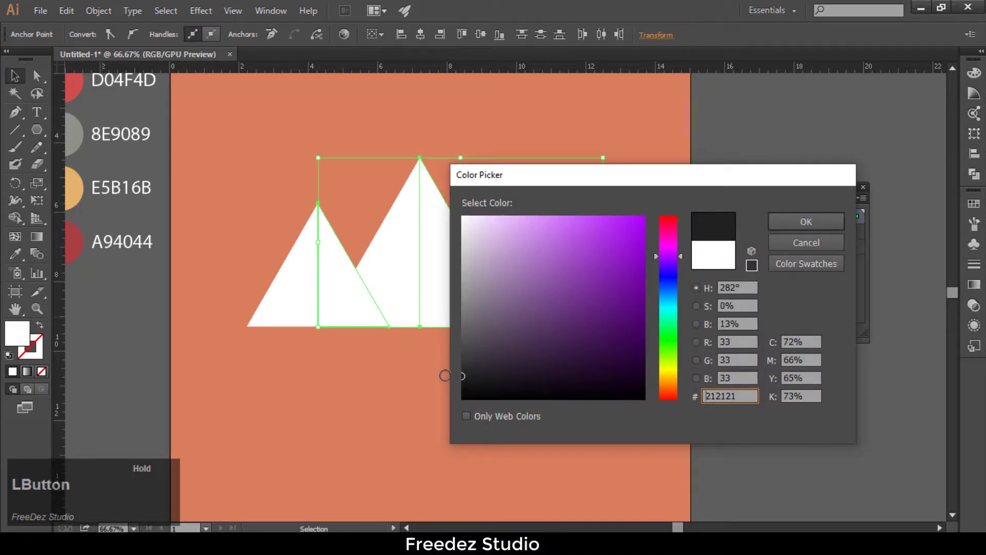
pyautogui.click(805, 222)
pyautogui.click(974, 305)
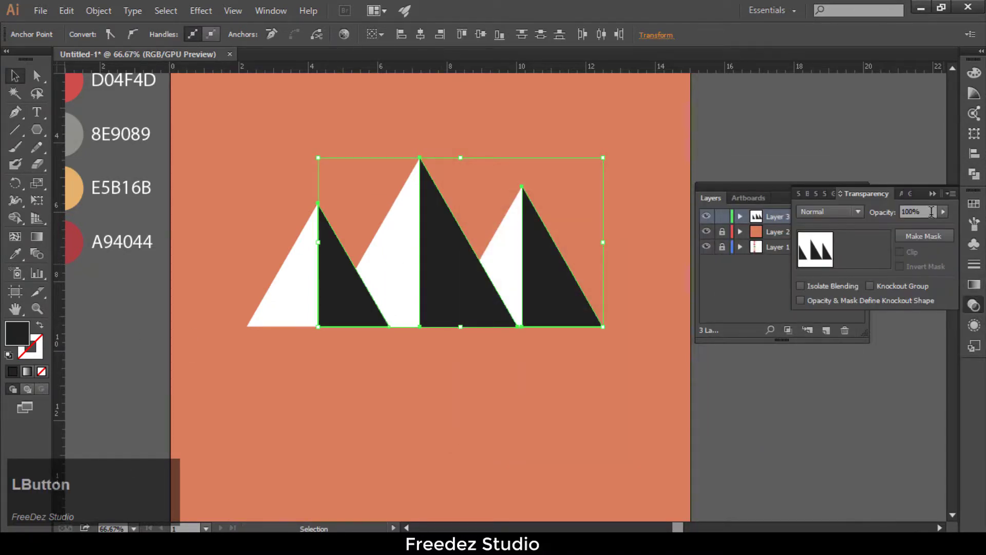
pyautogui.write('10')
pyautogui.press('Return')
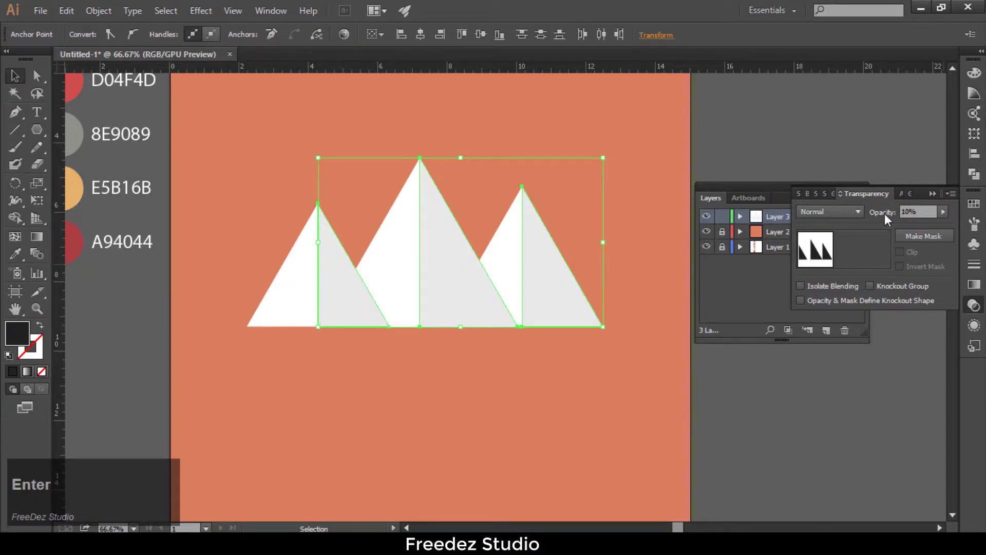
pyautogui.click(773, 381)
pyautogui.moveTo(399, 226); pyautogui.dragTo(400, 373)
pyautogui.moveTo(517, 474); pyautogui.dragTo(487, 447)
pyautogui.moveTo(452, 411); pyautogui.dragTo(433, 272)
pyautogui.hotkey('ctrl', 'z')
pyautogui.hotkey('ctrl', 'z')
pyautogui.hotkey('ctrl', 'z')
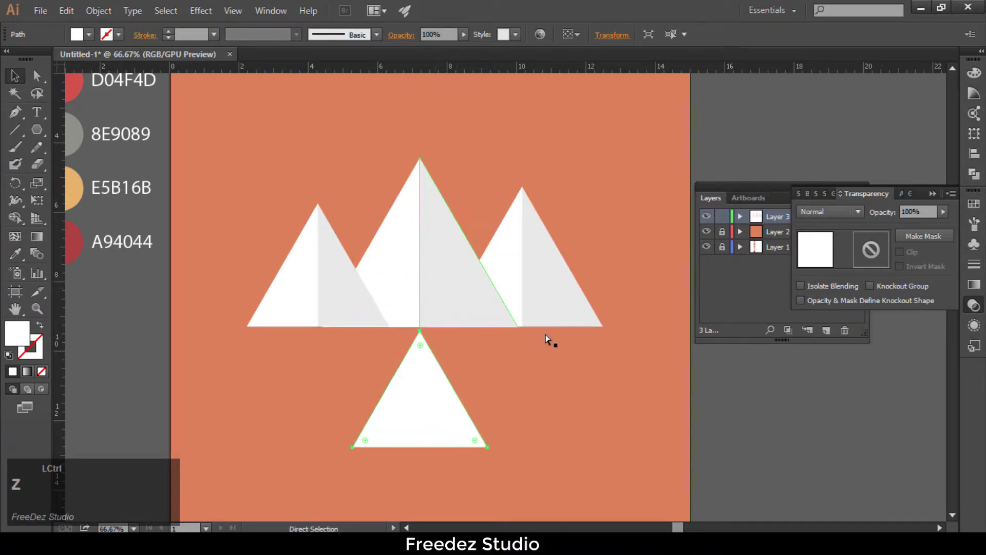
# Step: Collapse the Transparency panel and add a new layer above the mountains' layer
pyautogui.click(926, 185)
pyautogui.click(826, 330)
pyautogui.click(722, 232)
# Step: Duplicate the central white triangle, shrink the copy, place it on the central mountain's base and bring it to the front
pyautogui.moveTo(399, 234); pyautogui.dragTo(397, 395)
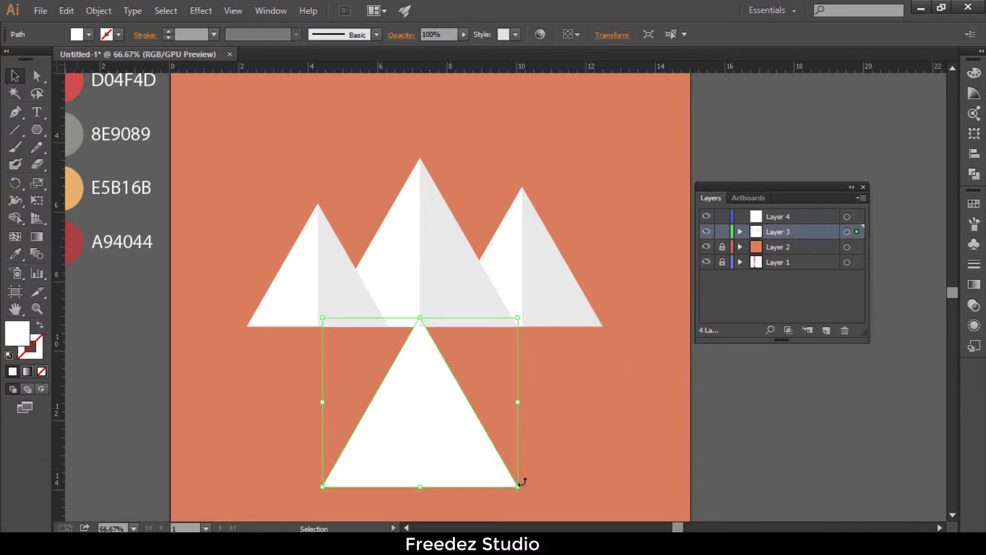
pyautogui.moveTo(517, 485); pyautogui.dragTo(478, 452)
pyautogui.moveTo(438, 412); pyautogui.dragTo(439, 286)
pyautogui.scroll(1, 439, 295)
pyautogui.press('a')
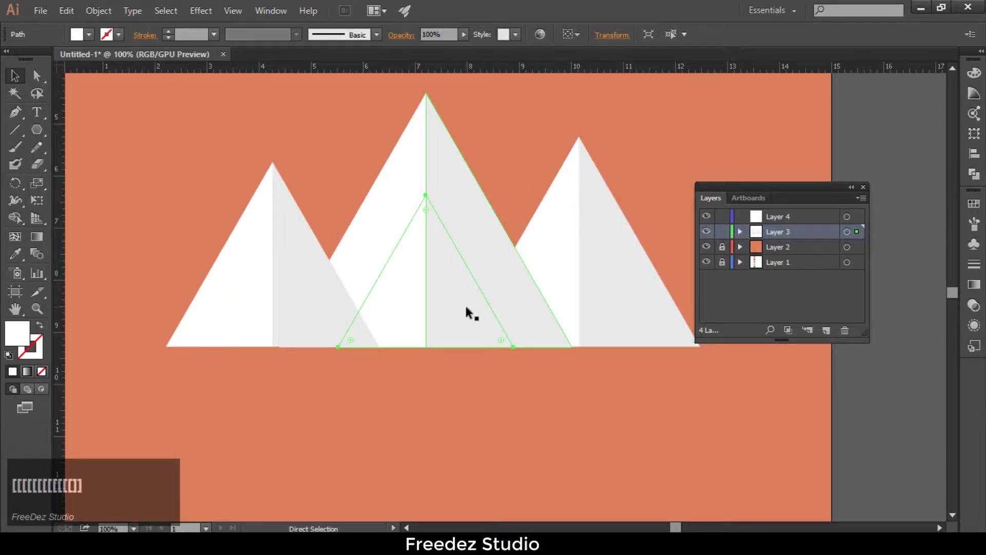
pyautogui.press('v')
# Step: Scale the small front triangle down further and seat it on the mountains' baseline, centred under the tallest peak
pyautogui.moveTo(512, 347); pyautogui.dragTo(451, 338)
pyautogui.scroll(1, 451, 338)
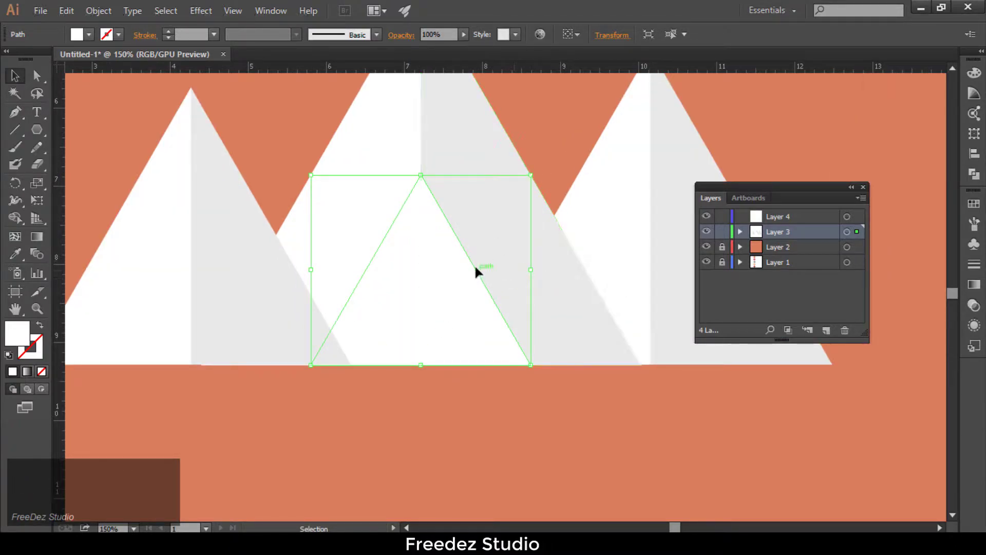
pyautogui.moveTo(530, 175); pyautogui.dragTo(519, 185)
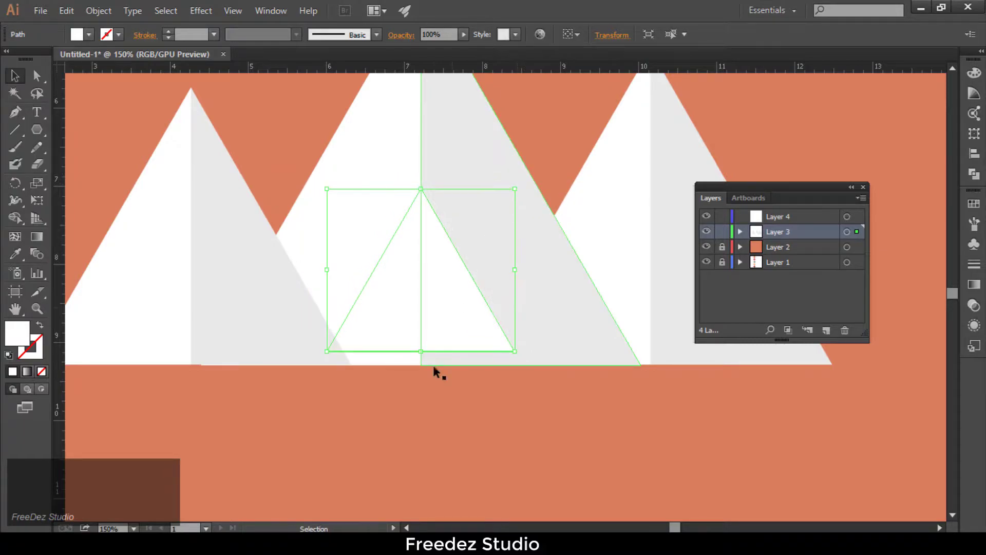
pyautogui.scroll(1, 437, 344)
pyautogui.moveTo(440, 332); pyautogui.dragTo(440, 352)
pyautogui.scroll(-2, 492, 306)
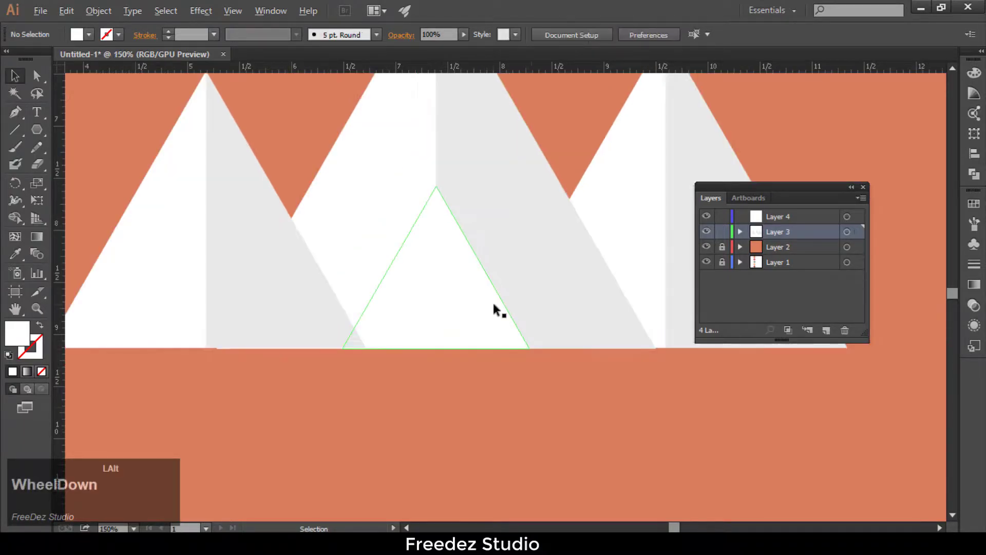
pyautogui.scroll(1, 462, 308)
# Step: Fill the small front triangle with the D04F4D palette colour
pyautogui.click(460, 308)
pyautogui.scroll(-2, 460, 308)
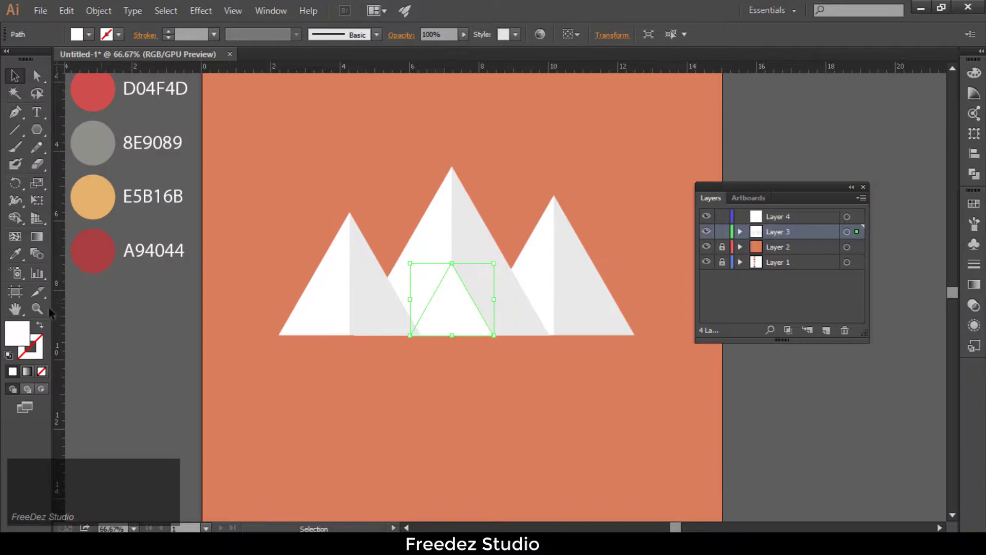
pyautogui.scroll(-2, 137, 246)
pyautogui.scroll(1, 115, 171)
pyautogui.click(113, 165)
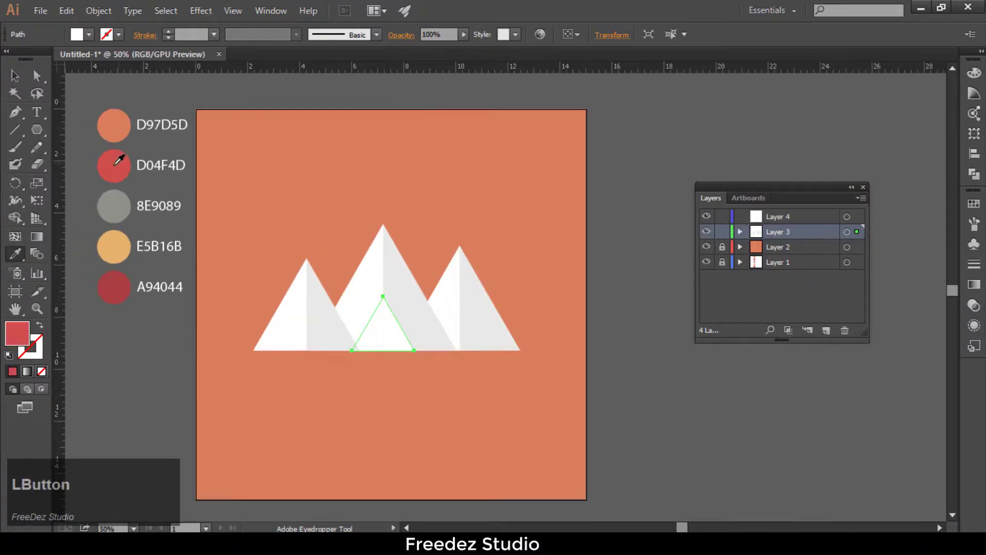
pyautogui.click(11, 79)
# Step: Duplicate the red triangle in place, shrink the copy slightly and seat it on the baseline
pyautogui.scroll(3, 366, 353)
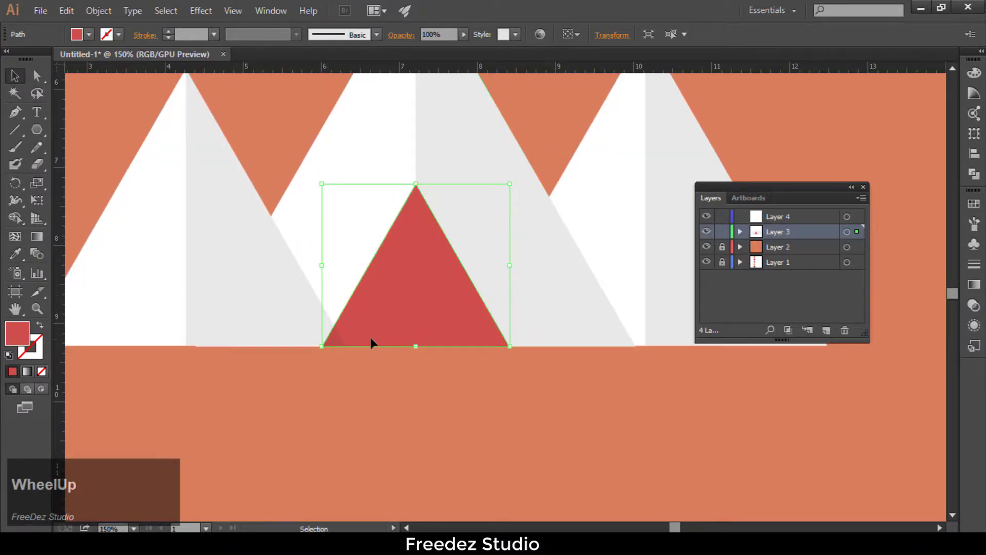
pyautogui.click(95, 11)
pyautogui.click(90, 80)
pyautogui.click(67, 10)
pyautogui.click(113, 147)
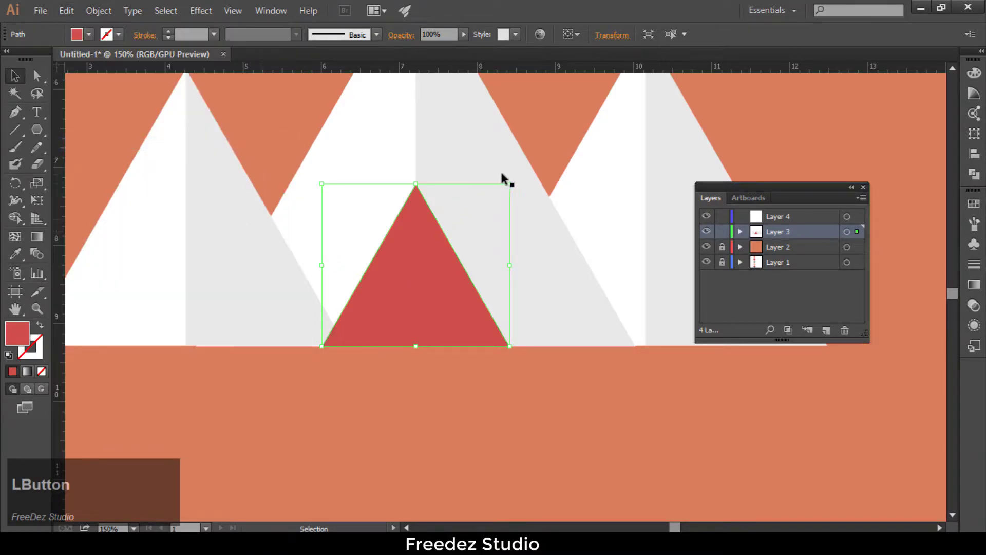
pyautogui.moveTo(505, 191); pyautogui.dragTo(502, 195)
pyautogui.scroll(2, 452, 332)
pyautogui.moveTo(426, 324); pyautogui.dragTo(426, 343)
pyautogui.scroll(-2, 411, 322)
pyautogui.scroll(-2, 411, 325)
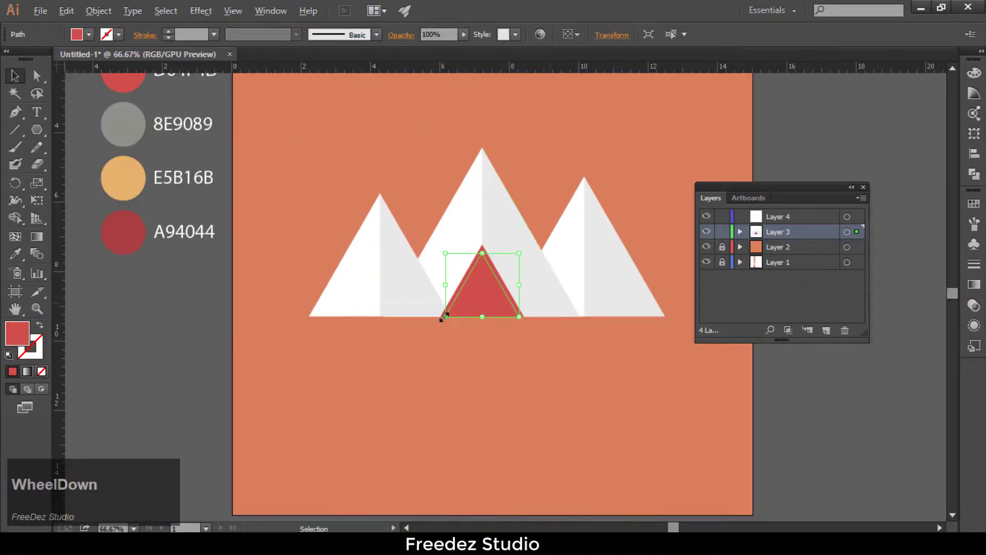
# Step: Fill the smaller inner copy of the red triangle with the D97D5D palette colour
pyautogui.click(15, 253)
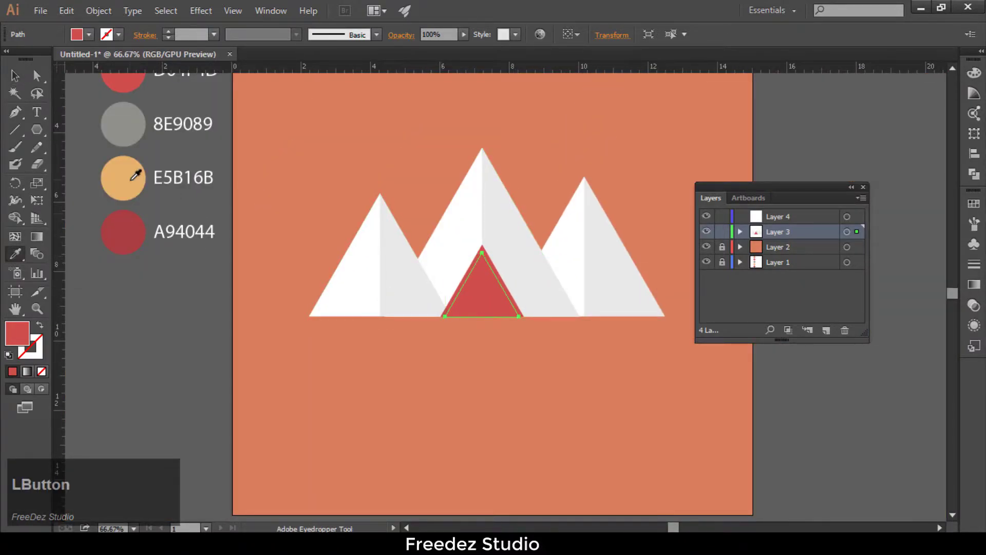
pyautogui.scroll(-2, 123, 186)
pyautogui.scroll(2, 123, 186)
pyautogui.scroll(-1, 154, 128)
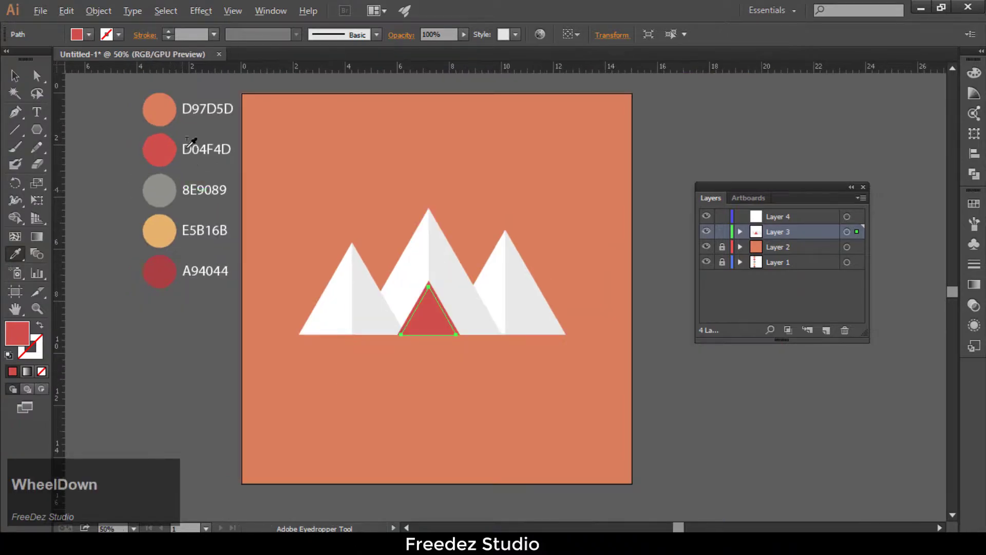
pyautogui.click(168, 105)
pyautogui.click(15, 76)
pyautogui.click(442, 403)
# Step: Draw a thin horizontal rectangle about 2.62 in wide and 0.065 in high below the mountains and fill it with near-black
pyautogui.scroll(2, 442, 354)
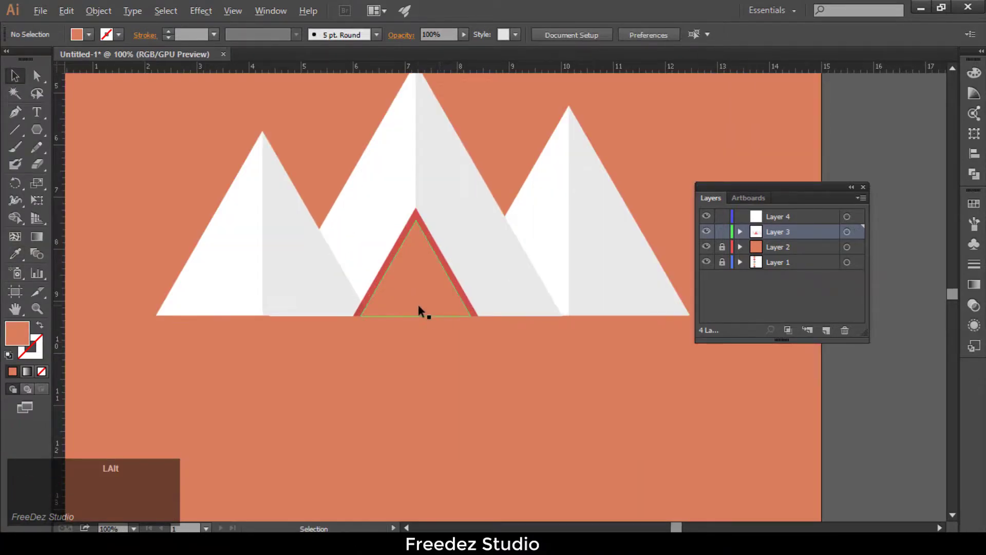
pyautogui.click(417, 301)
pyautogui.scroll(-1, 416, 301)
pyautogui.scroll(2, 436, 243)
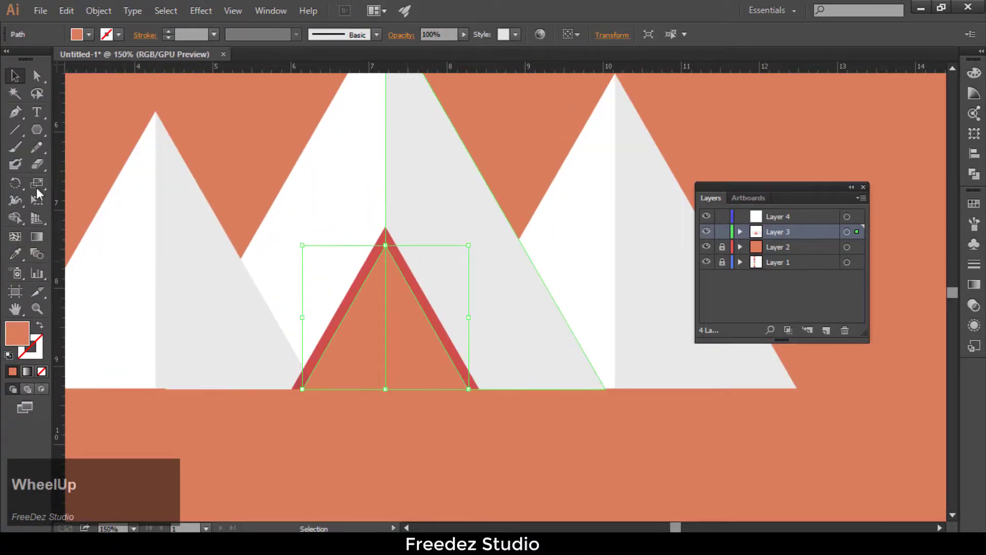
pyautogui.moveTo(36, 138); pyautogui.dragTo(84, 132)
pyautogui.scroll(-1, 480, 276)
pyautogui.scroll(1, 495, 409)
pyautogui.moveTo(416, 360); pyautogui.dragTo(620, 365)
pyautogui.doubleClick(17, 333)
pyautogui.moveTo(463, 370); pyautogui.dragTo(448, 384)
pyautogui.click(832, 222)
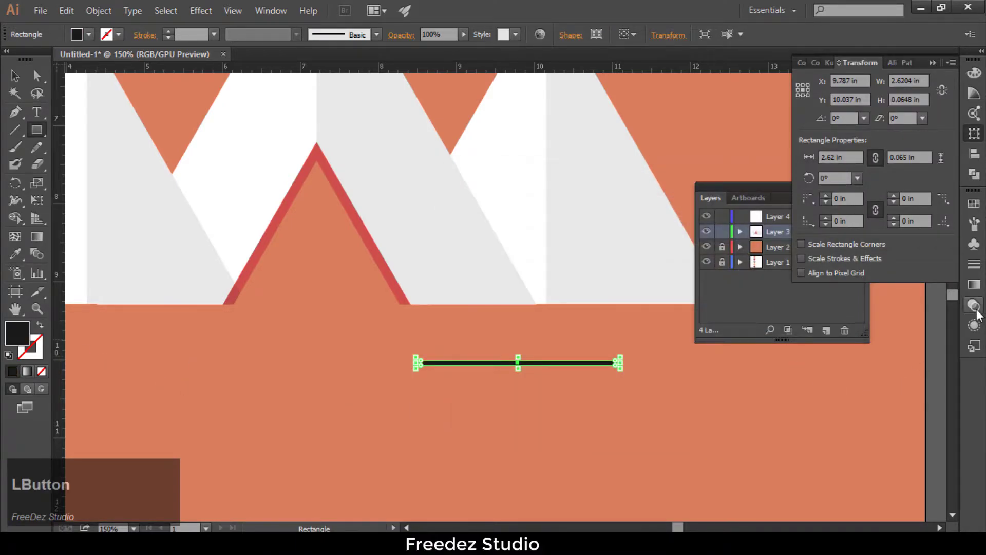
# Step: Set the thin strip's opacity to 10%
pyautogui.click(974, 305)
pyautogui.write('19')
pyautogui.press('Return')
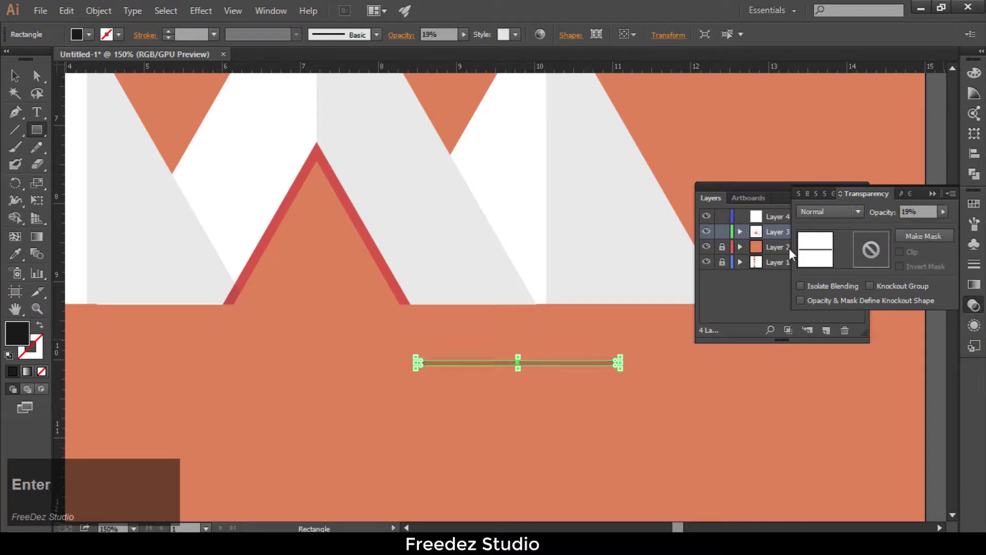
pyautogui.write('10')
pyautogui.press('Return')
# Step: Move the strip across the tent's upper part and duplicate it down to the baseline, making nine horizontal stripes
pyautogui.click(14, 75)
pyautogui.moveTo(487, 363); pyautogui.dragTo(344, 185)
pyautogui.scroll(2, 312, 176)
pyautogui.moveTo(342, 186); pyautogui.dragTo(351, 250)
pyautogui.click(342, 244)
pyautogui.moveTo(351, 250); pyautogui.dragTo(363, 287)
pyautogui.moveTo(363, 287); pyautogui.dragTo(368, 384)
pyautogui.moveTo(367, 385); pyautogui.dragTo(371, 411)
# Step: Select all nine stripes and distribute them evenly by their vertical centres
pyautogui.keyDown('shift'); pyautogui.click(427, 381); pyautogui.keyUp('shift')
pyautogui.keyDown('shift'); pyautogui.click(443, 349); pyautogui.keyUp('shift')
pyautogui.keyDown('shift'); pyautogui.click(444, 319); pyautogui.keyUp('shift')
pyautogui.keyDown('shift'); pyautogui.click(441, 281); pyautogui.keyUp('shift')
pyautogui.keyDown('shift'); pyautogui.click(443, 247); pyautogui.keyUp('shift')
pyautogui.keyDown('shift'); pyautogui.click(443, 221); pyautogui.keyUp('shift')
pyautogui.keyDown('shift'); pyautogui.click(444, 186); pyautogui.keyUp('shift')
pyautogui.keyDown('shift'); pyautogui.click(445, 154); pyautogui.keyUp('shift')
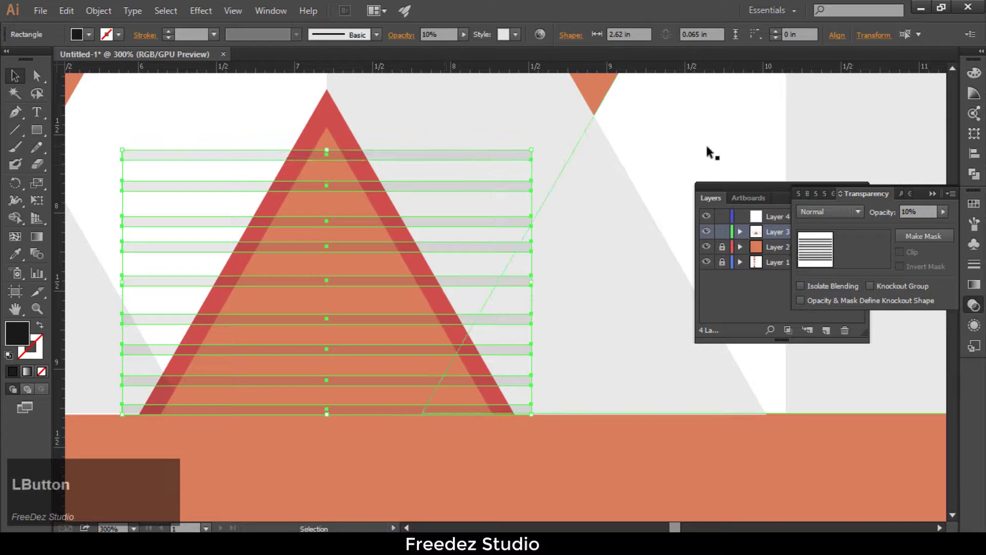
pyautogui.click(979, 155)
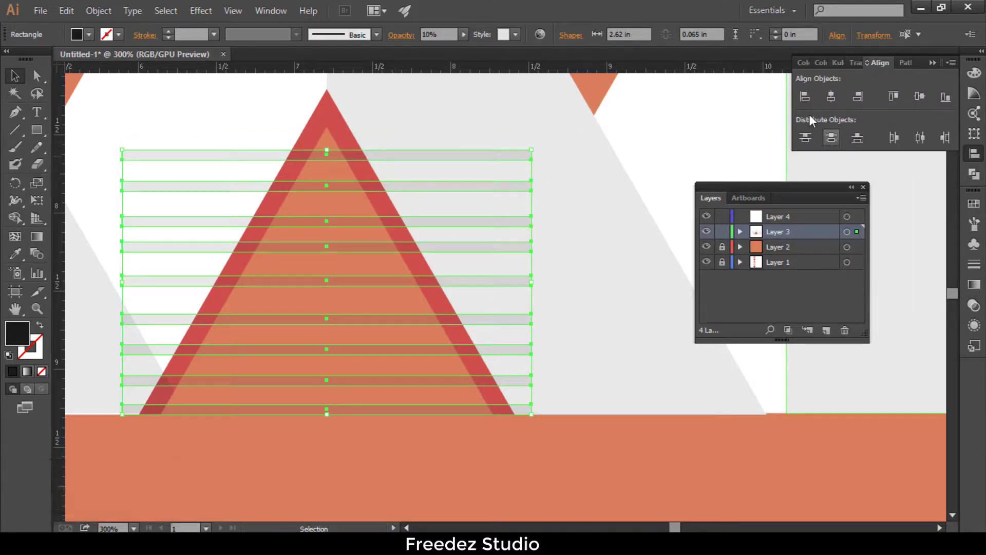
pyautogui.click(837, 35)
pyautogui.click(826, 156)
pyautogui.click(844, 174)
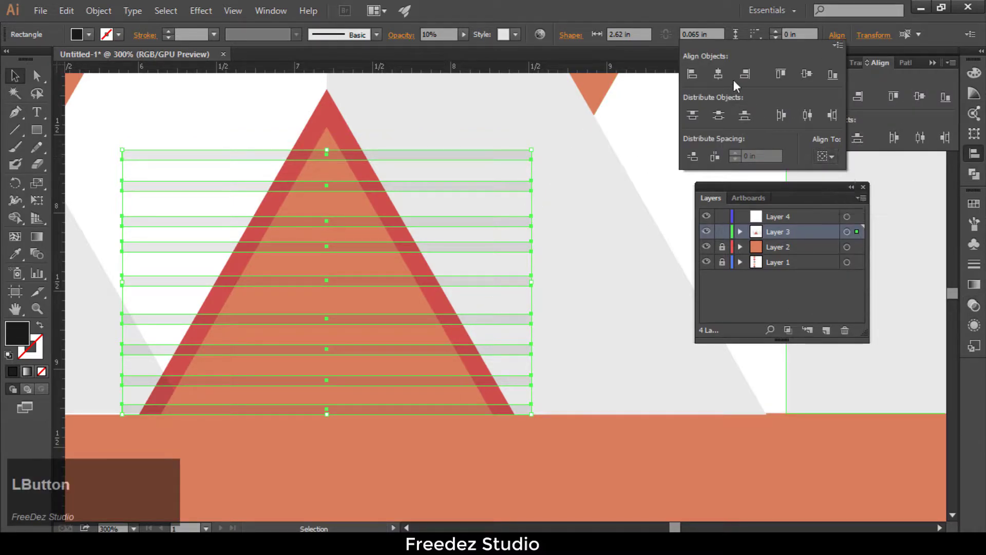
pyautogui.click(720, 119)
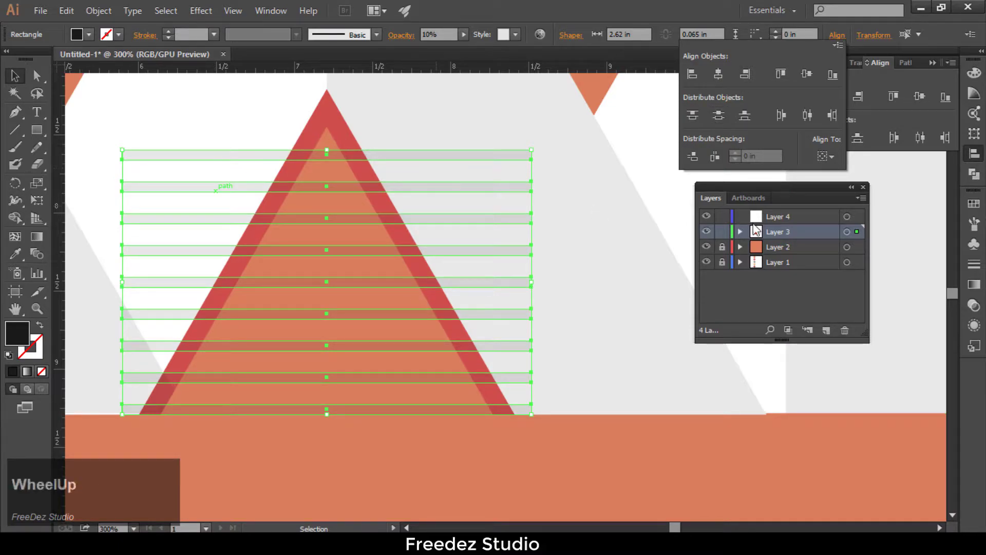
pyautogui.click(835, 37)
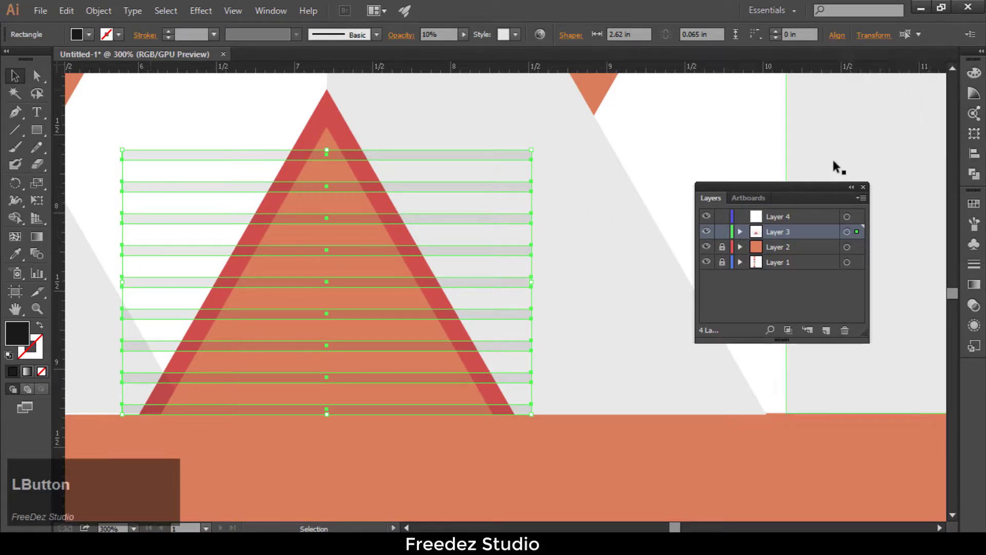
# Step: Trim away the stripe ends outside the inner orange triangle with the Shape Builder tool
pyautogui.keyDown('shift'); pyautogui.click(332, 139); pyautogui.keyUp('shift')
pyautogui.click(15, 218)
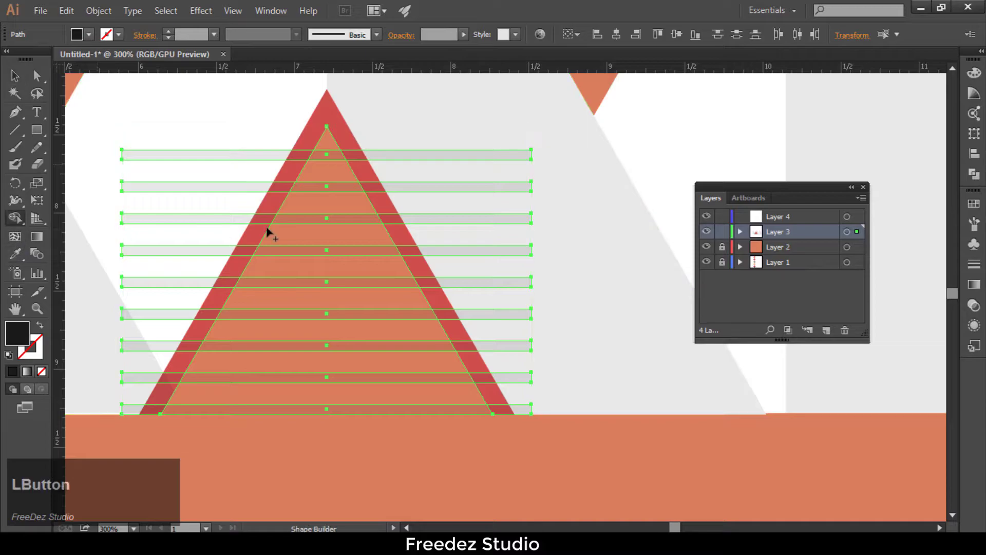
pyautogui.moveTo(303, 143)
pyautogui.mouseDown()
pyautogui.moveTo(151, 361)
pyautogui.moveTo(148, 418)
pyautogui.mouseUp()
pyautogui.moveTo(370, 154)
pyautogui.mouseDown()
pyautogui.moveTo(539, 392)
pyautogui.moveTo(538, 464)
pyautogui.mouseUp()
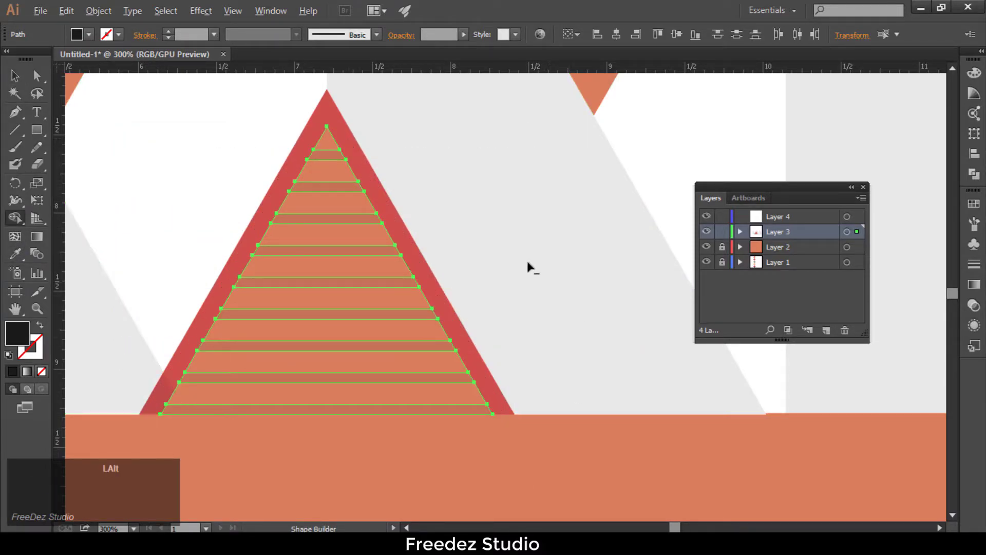
pyautogui.scroll(-2, 531, 267)
pyautogui.press('v')
pyautogui.click(517, 439)
# Step: Group the trimmed stripes together with the inner orange triangle
pyautogui.scroll(1, 421, 262)
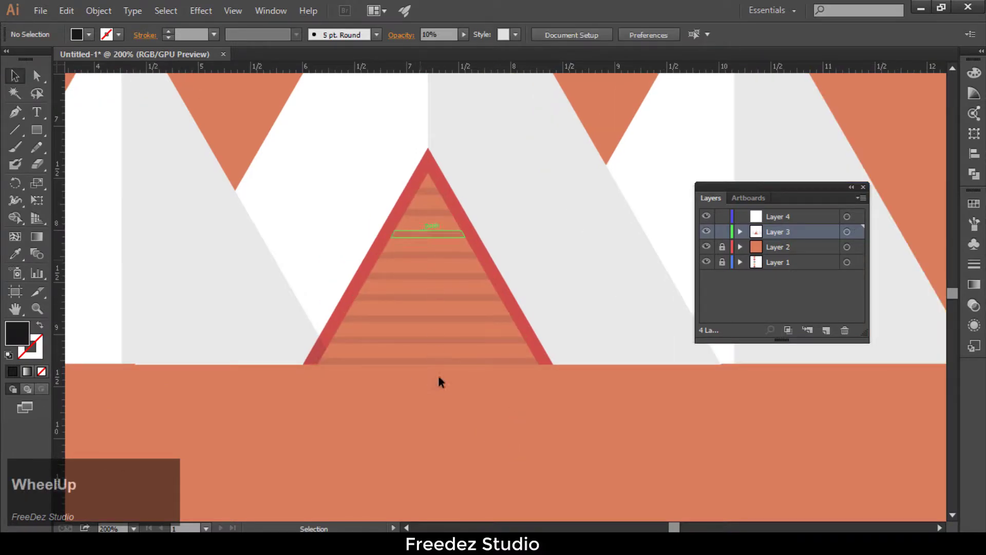
pyautogui.click(438, 354)
pyautogui.keyDown('shift'); pyautogui.click(436, 340); pyautogui.keyUp('shift')
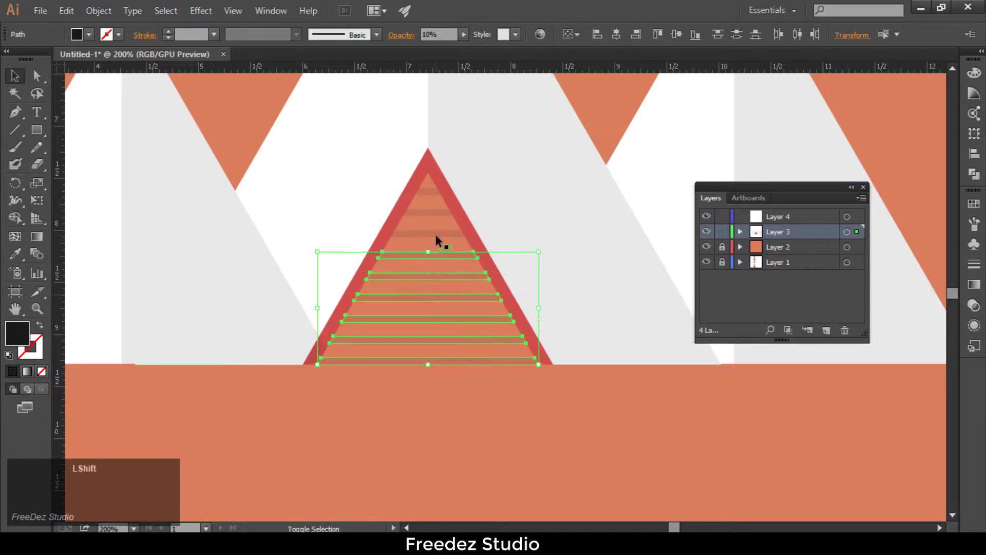
pyautogui.keyDown('shift'); pyautogui.click(435, 213); pyautogui.keyUp('shift')
pyautogui.scroll(4, 430, 184)
pyautogui.keyDown('shift'); pyautogui.click(428, 211); pyautogui.keyUp('shift')
pyautogui.keyDown('shift'); pyautogui.click(426, 172); pyautogui.keyUp('shift')
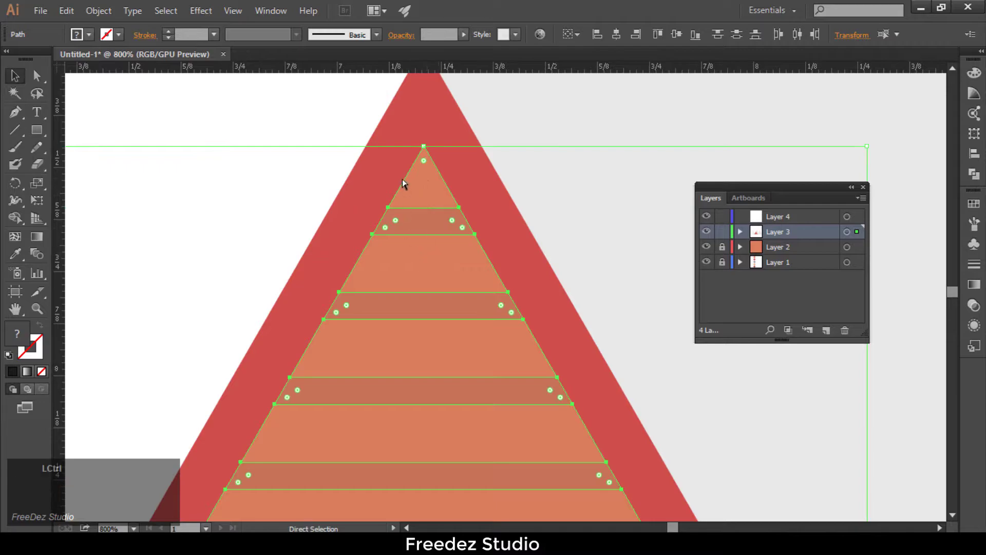
pyautogui.scroll(-4, 403, 178)
pyautogui.scroll(-5, 353, 187)
pyautogui.click(66, 10)
pyautogui.moveTo(99, 10)
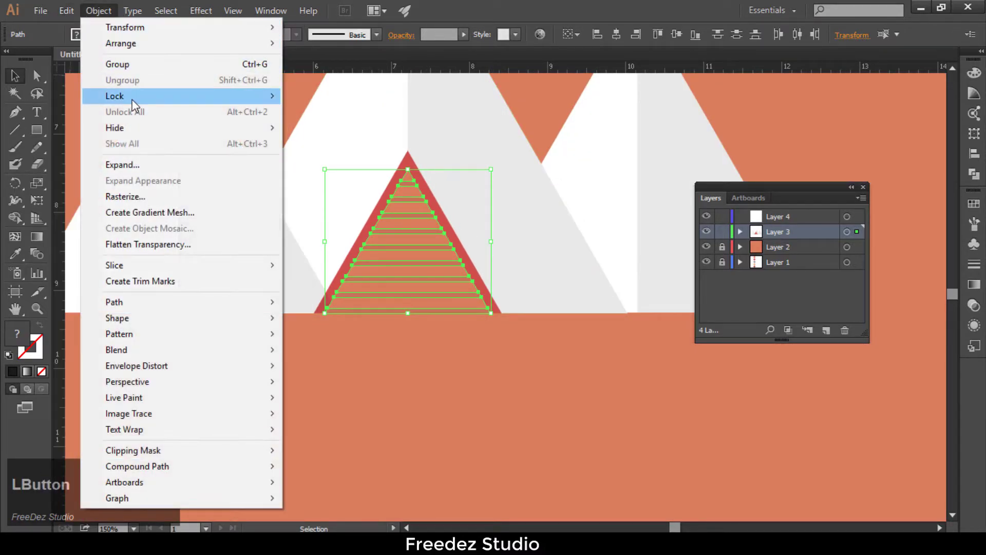
pyautogui.moveTo(132, 100)
pyautogui.click(144, 65)
pyautogui.click(451, 327)
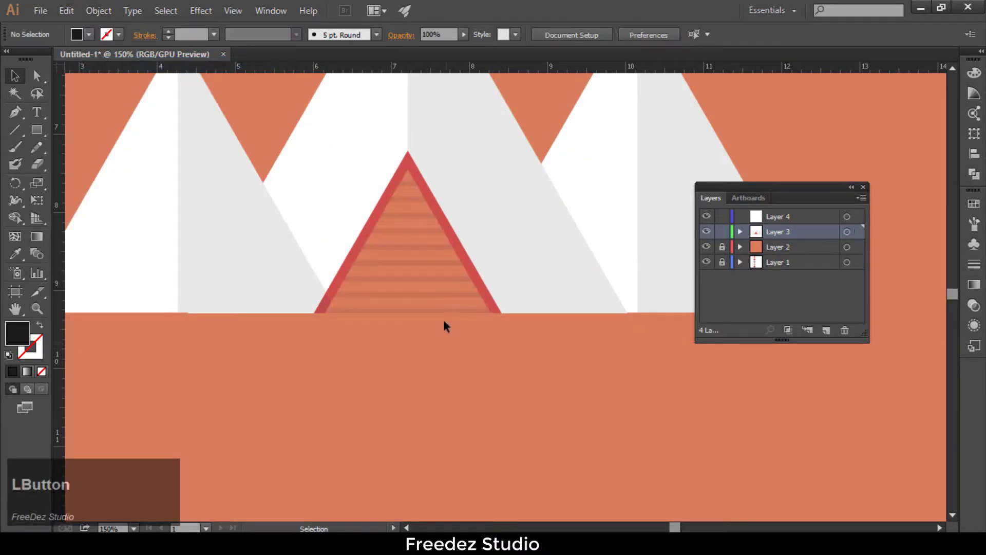
# Step: Duplicate the outer red triangle, scale the copy down to a small door and centre it on the tent's baseline
pyautogui.scroll(1, 418, 302)
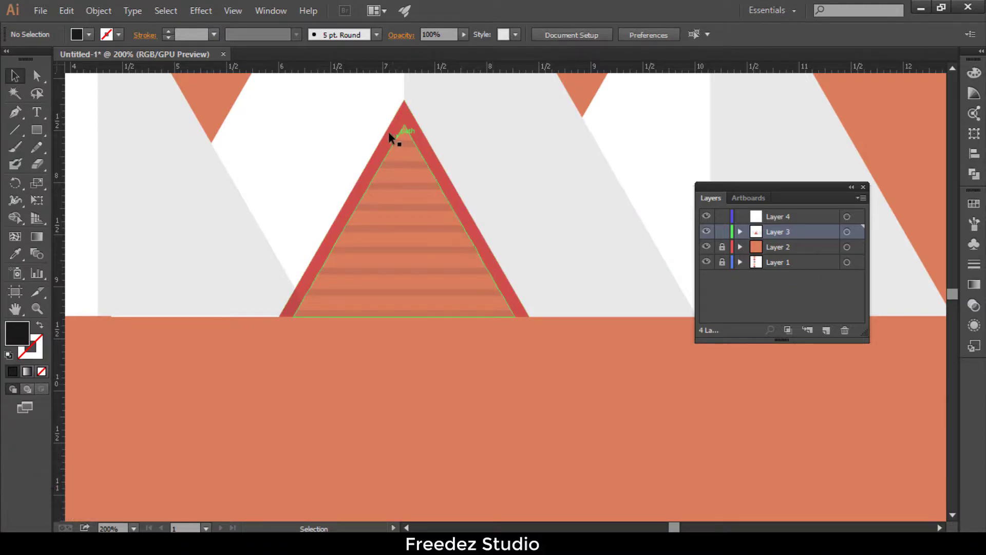
pyautogui.moveTo(386, 200); pyautogui.dragTo(386, 400)
pyautogui.moveTo(529, 515); pyautogui.dragTo(453, 449)
pyautogui.moveTo(398, 442); pyautogui.dragTo(396, 305)
# Step: Bring the small red triangle forward above the striped group, shrink it slightly and seat it on the baseline
pyautogui.hotkey('ctrl', ']')
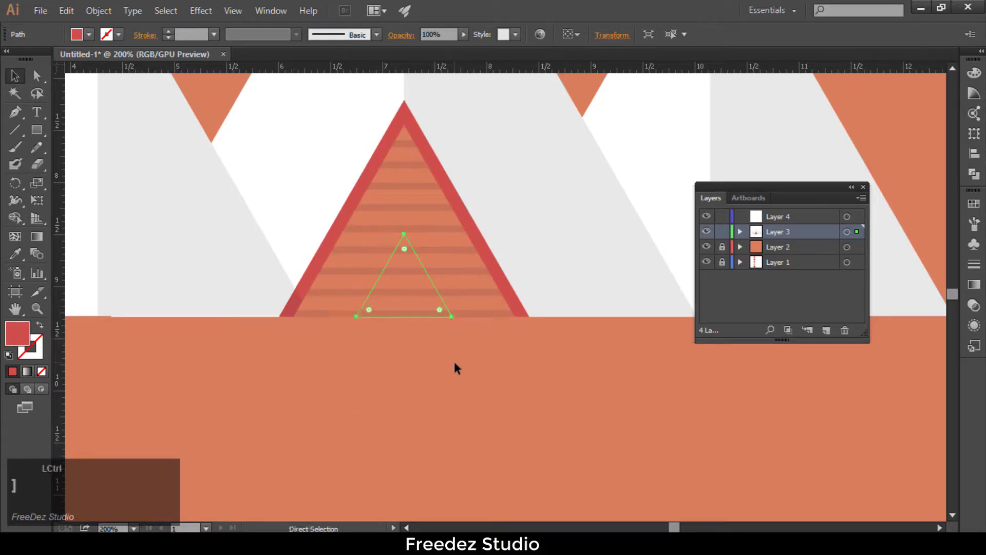
pyautogui.hotkey('ctrl', ']')
pyautogui.hotkey('ctrl', ']')
pyautogui.hotkey('ctrl', ']')
pyautogui.hotkey('ctrl', ']')
pyautogui.scroll(1, 374, 264)
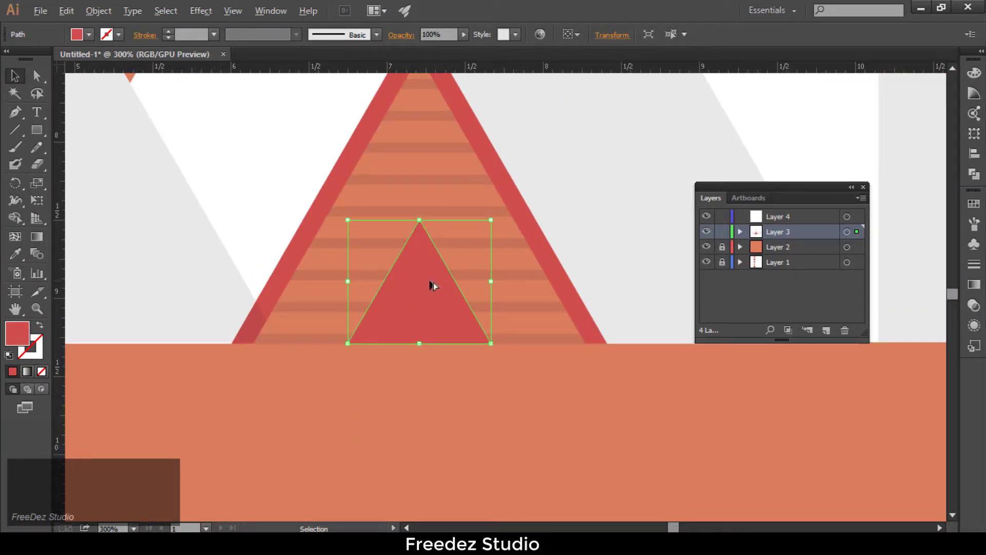
pyautogui.scroll(1, 411, 311)
pyautogui.moveTo(511, 189)
pyautogui.mouseDown()
pyautogui.moveTo(519, 191)
pyautogui.moveTo(502, 199)
pyautogui.mouseUp()
pyautogui.moveTo(414, 341)
pyautogui.mouseDown()
pyautogui.moveTo(426, 341)
pyautogui.moveTo(428, 353)
pyautogui.mouseUp()
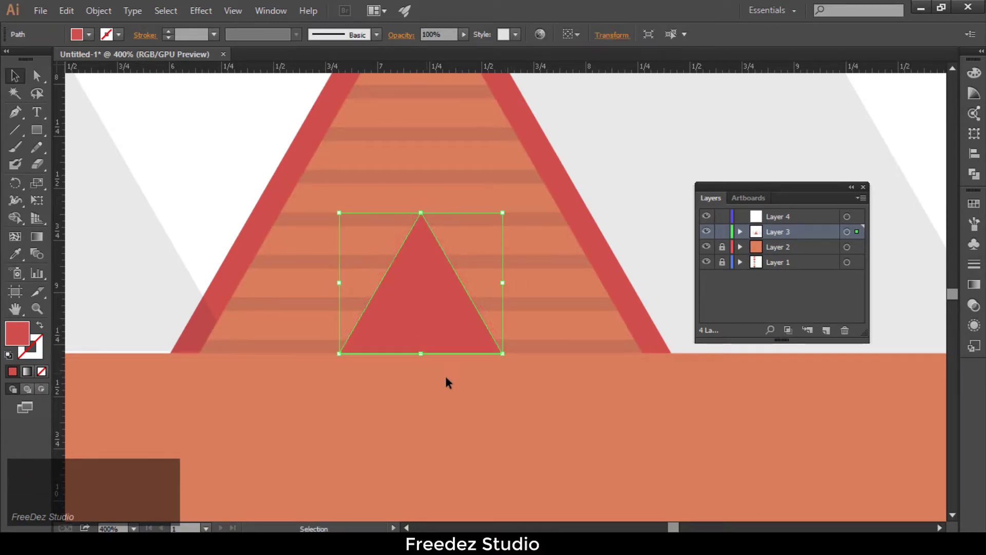
pyautogui.click(445, 374)
# Step: Try to duplicate the small red triangle in place and scale the copy down inside it
pyautogui.scroll(1, 462, 350)
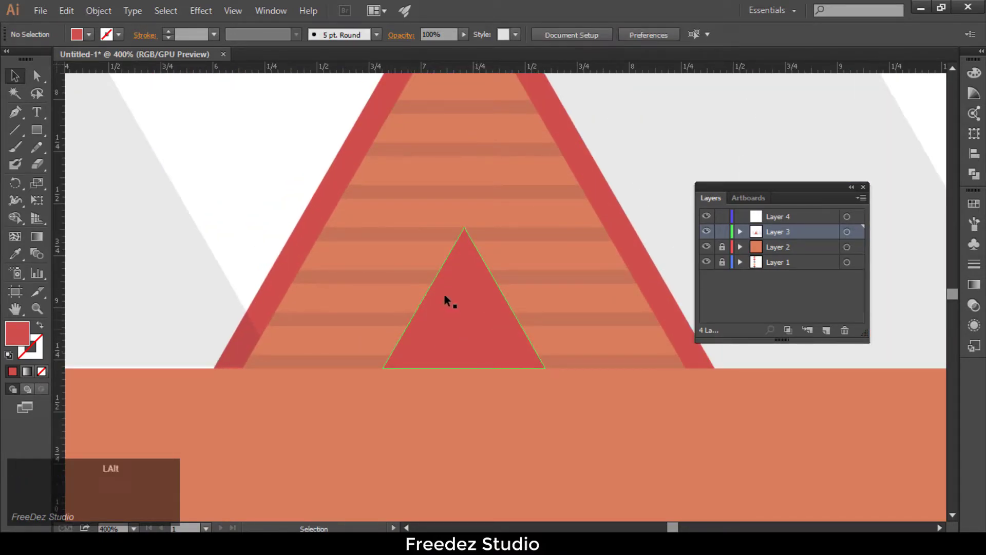
pyautogui.scroll(-1, 445, 299)
pyautogui.click(484, 338)
pyautogui.scroll(1, 485, 338)
pyautogui.click(67, 11)
pyautogui.click(85, 79)
pyautogui.click(66, 11)
pyautogui.click(115, 132)
pyautogui.moveTo(535, 219); pyautogui.dragTo(524, 237)
pyautogui.scroll(3, 471, 341)
pyautogui.click(462, 326)
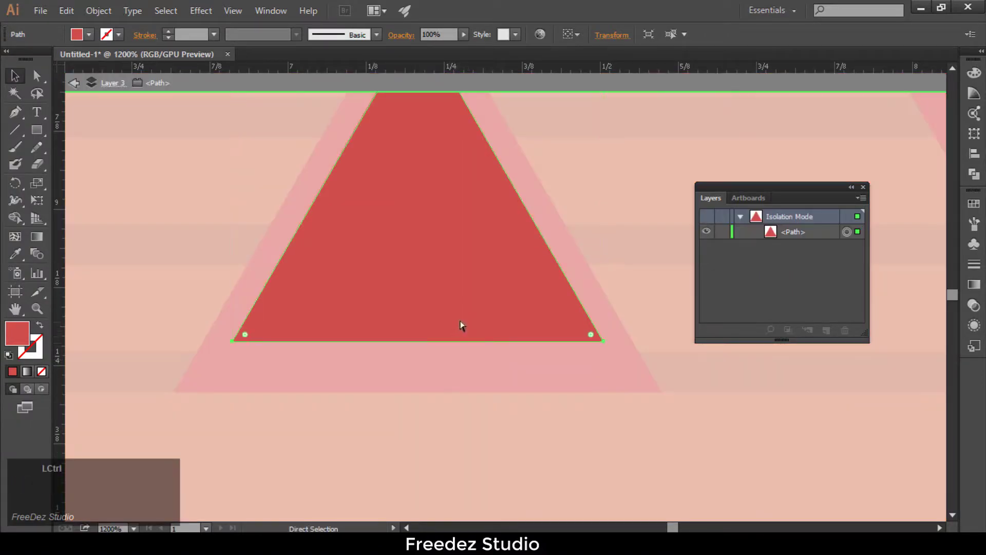
pyautogui.hotkey('ctrl', 'z')
pyautogui.doubleClick(520, 431)
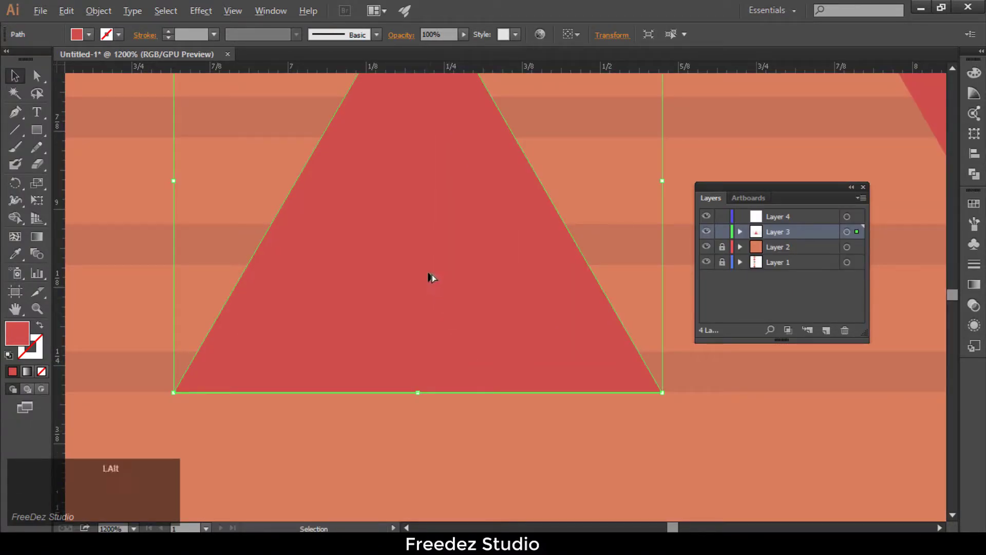
# Step: Seat the small red triangle on the baseline, duplicate it in place and move the copy slightly downward
pyautogui.scroll(-3, 432, 277)
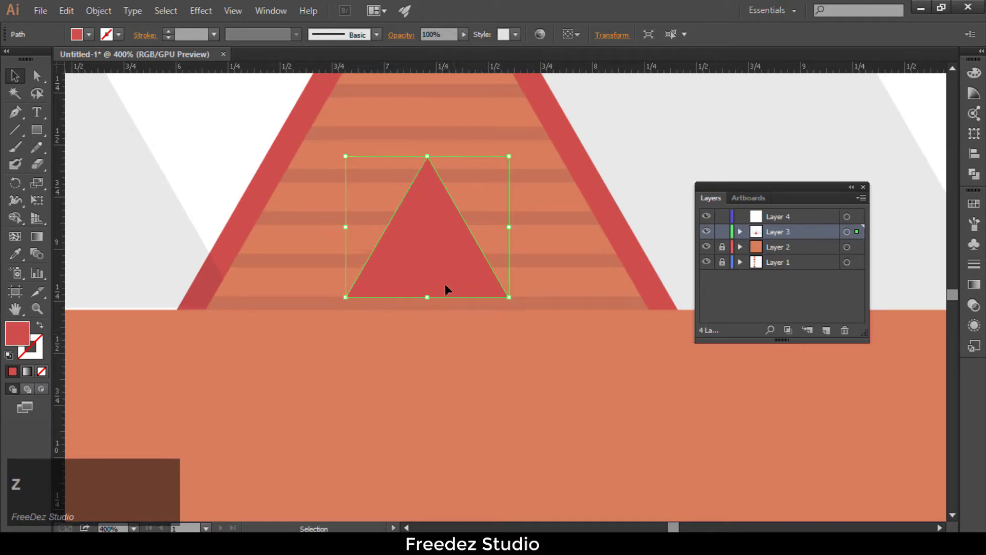
pyautogui.moveTo(442, 279); pyautogui.dragTo(441, 292)
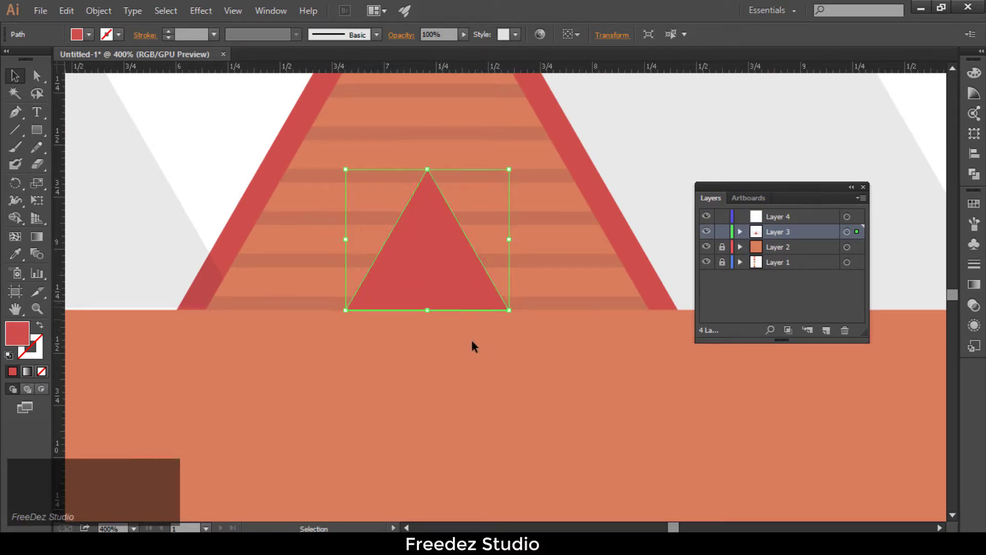
pyautogui.click(68, 10)
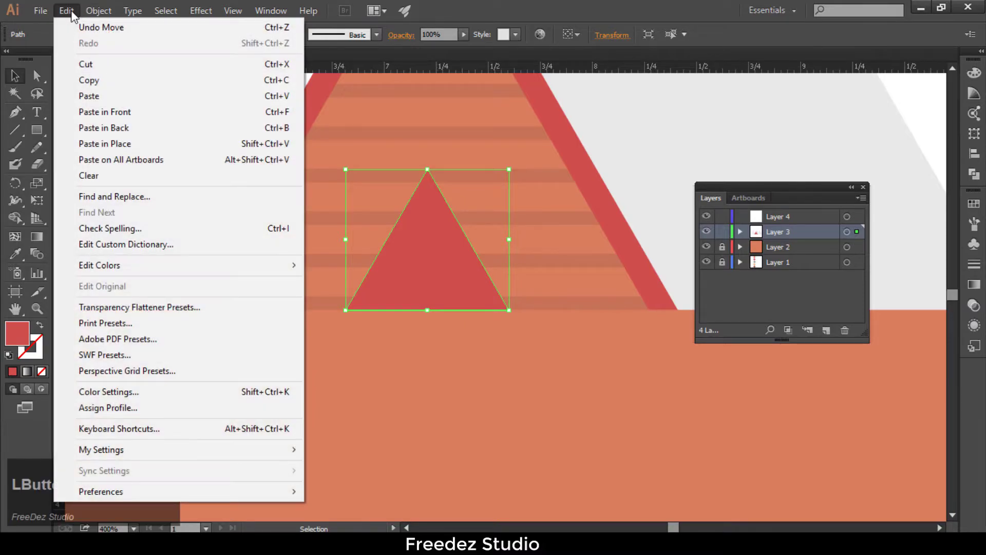
pyautogui.click(120, 84)
pyautogui.click(66, 10)
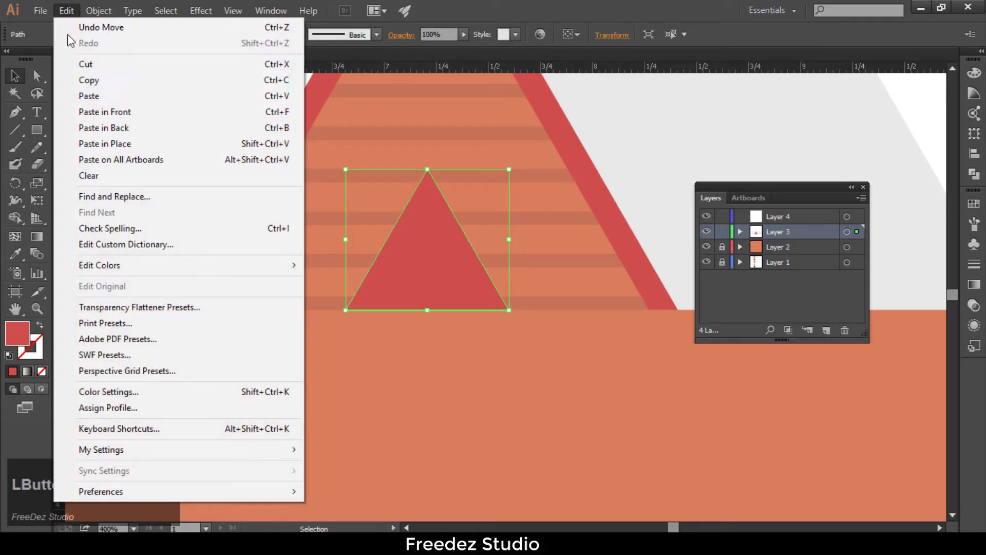
pyautogui.click(123, 144)
pyautogui.moveTo(445, 252); pyautogui.dragTo(446, 322)
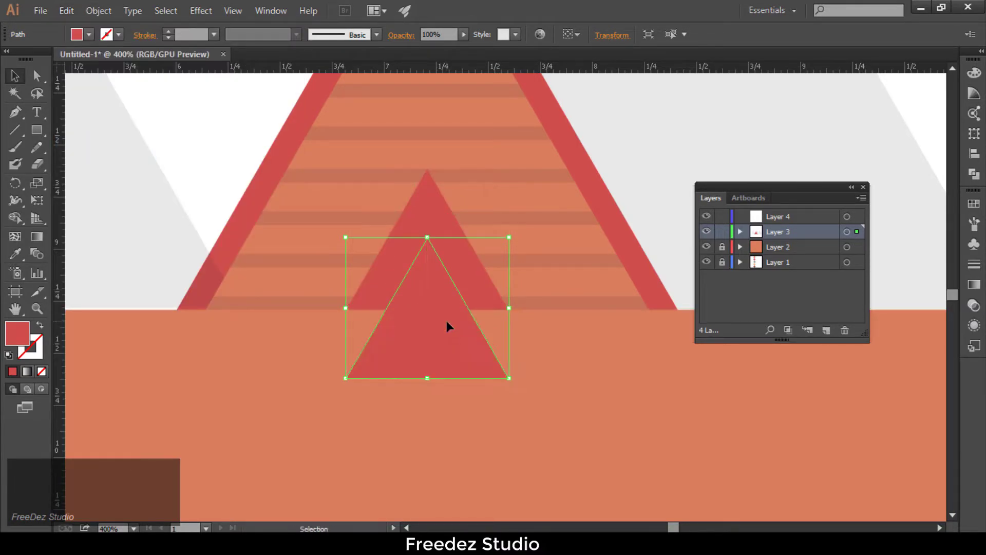
# Step: Fill the copied small triangle with the E5B16B palette colour
pyautogui.doubleClick(17, 334)
pyautogui.click(808, 242)
pyautogui.scroll(-6, 451, 265)
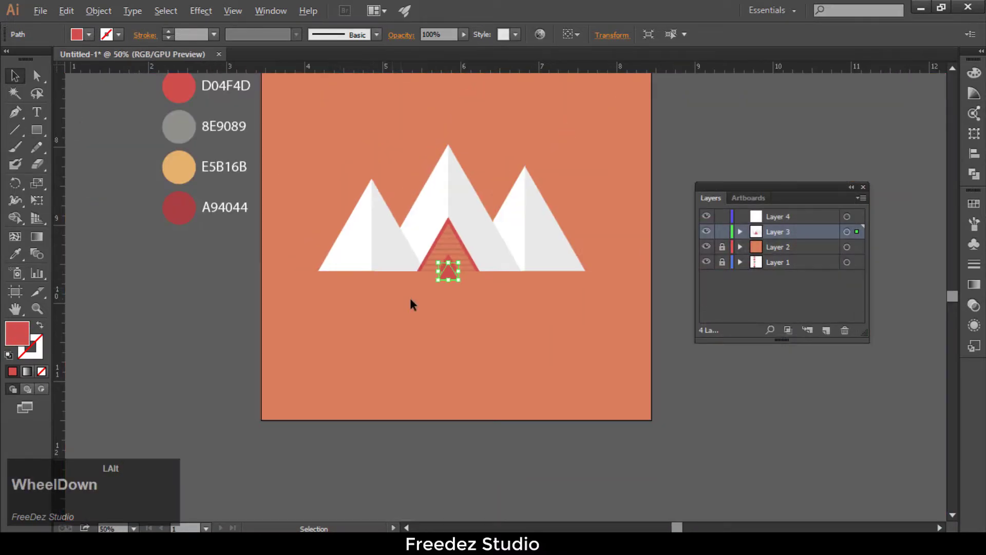
pyautogui.click(14, 77)
# Step: Scale the yellow triangle to fit inside the small red one and seat it on the baseline, leaving an even red border
pyautogui.scroll(6, 470, 293)
pyautogui.moveTo(538, 339); pyautogui.dragTo(487, 230)
pyautogui.scroll(2, 459, 289)
pyautogui.click(453, 320)
pyautogui.scroll(-2, 453, 320)
pyautogui.scroll(2, 463, 237)
pyautogui.click(468, 283)
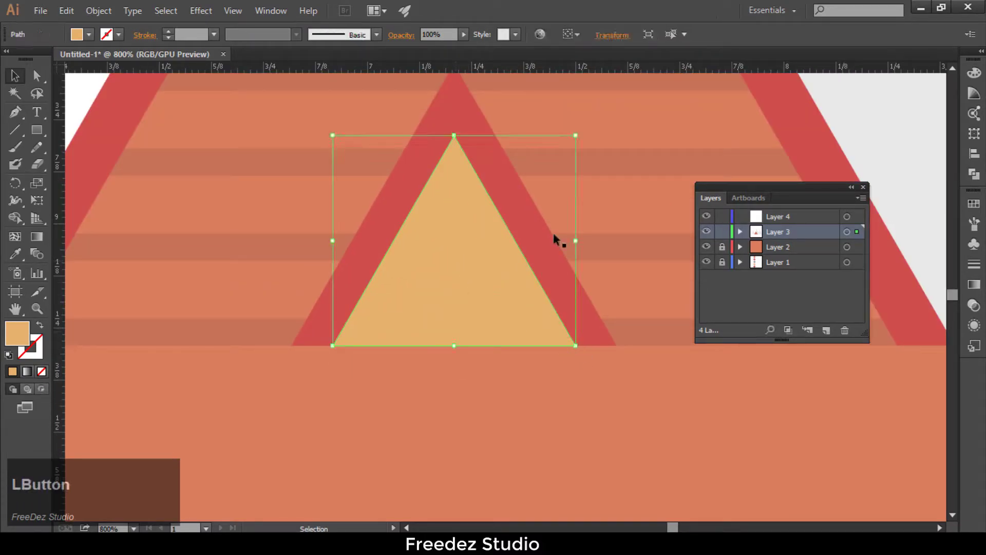
pyautogui.moveTo(577, 135); pyautogui.dragTo(590, 124)
pyautogui.moveTo(456, 330); pyautogui.dragTo(455, 322)
pyautogui.click(459, 348)
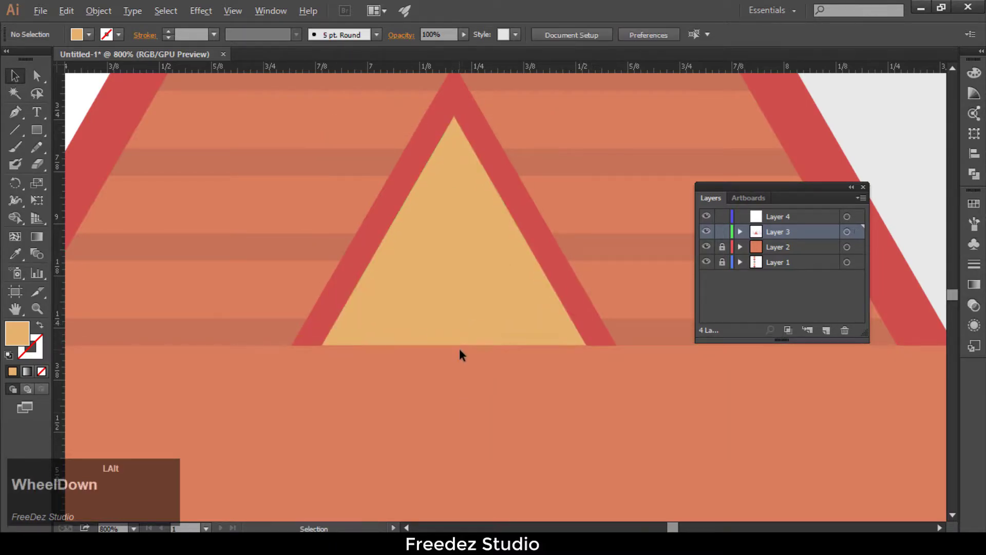
# Step: Add an anchor point at the middle of the yellow triangle's base, directly below its apex
pyautogui.scroll(-3, 460, 348)
pyautogui.scroll(-2, 459, 348)
pyautogui.scroll(3, 434, 339)
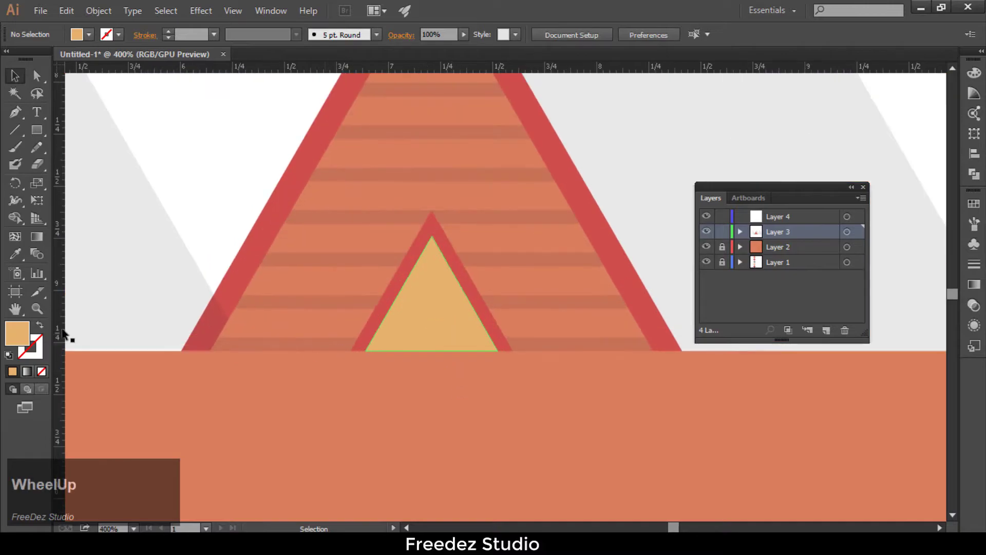
pyautogui.click(377, 339)
pyautogui.click(11, 109)
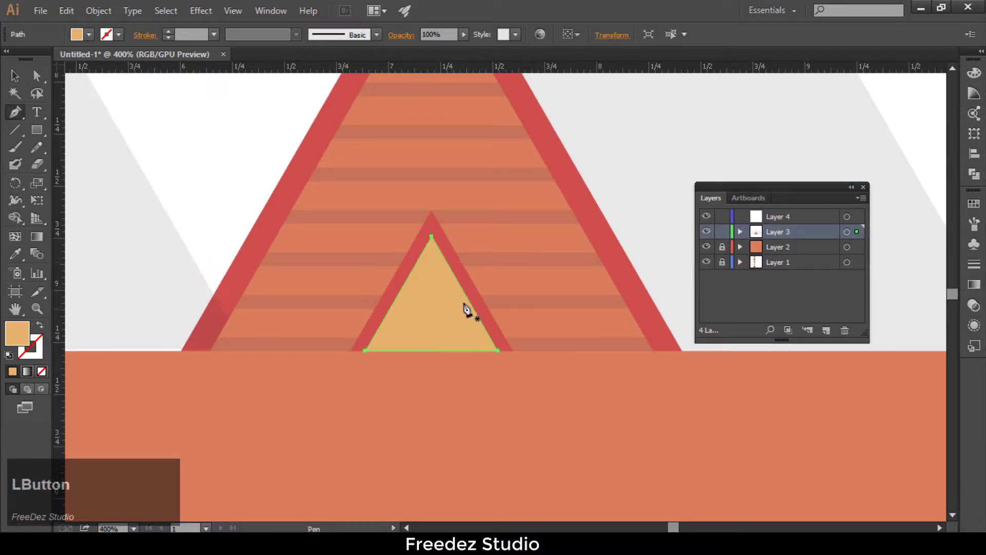
pyautogui.press('v')
pyautogui.click(484, 463)
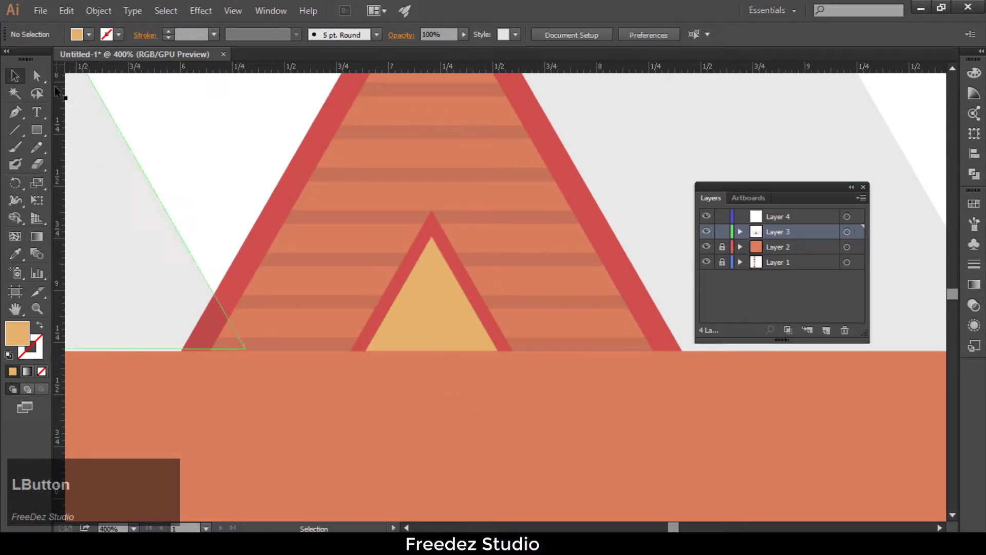
pyautogui.click(431, 238)
pyautogui.keyDown('shift'); pyautogui.click(432, 351); pyautogui.keyUp('shift')
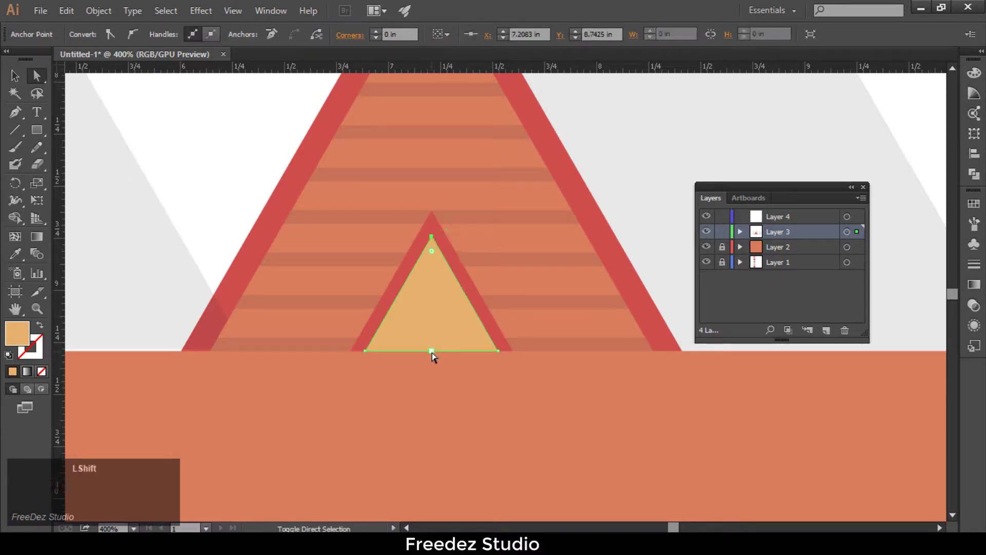
pyautogui.click(394, 422)
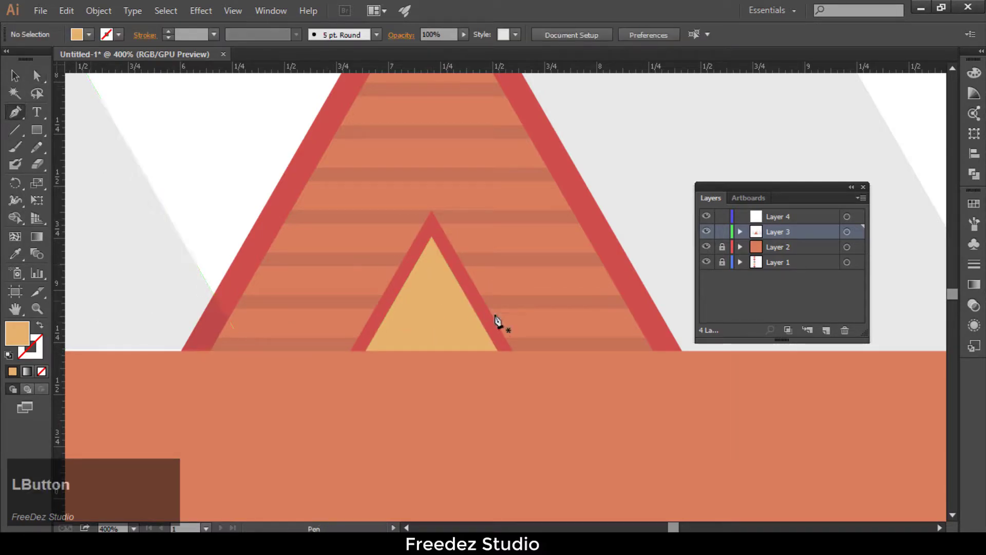
# Step: Draw a closed black triangle over the right half of the yellow opening with the Pen tool
pyautogui.click(498, 351)
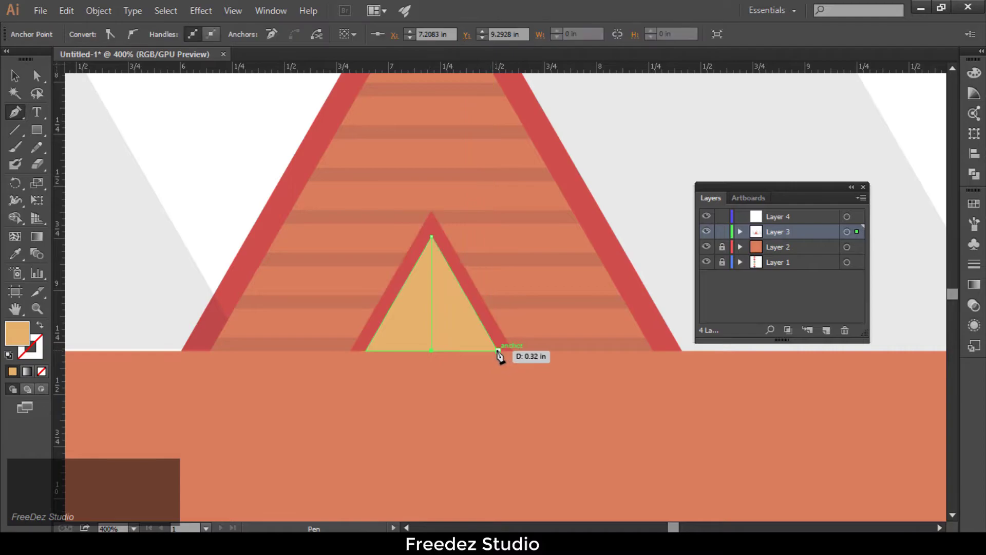
pyautogui.moveTo(469, 363); pyautogui.dragTo(454, 366)
pyautogui.click(805, 221)
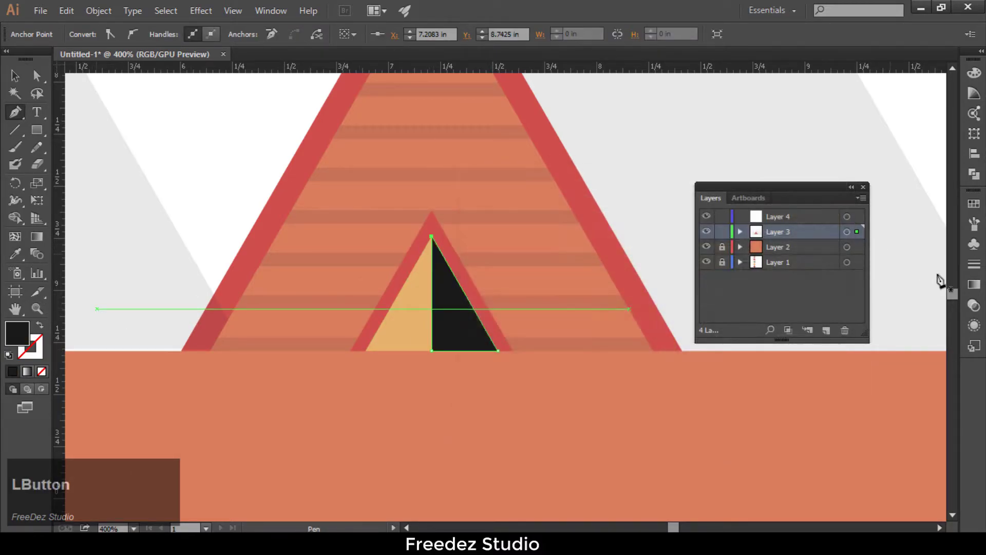
# Step: Set the black half-triangle's opacity to 10% to shade the tent opening
pyautogui.click(974, 306)
pyautogui.write('100')
pyautogui.press('Return')
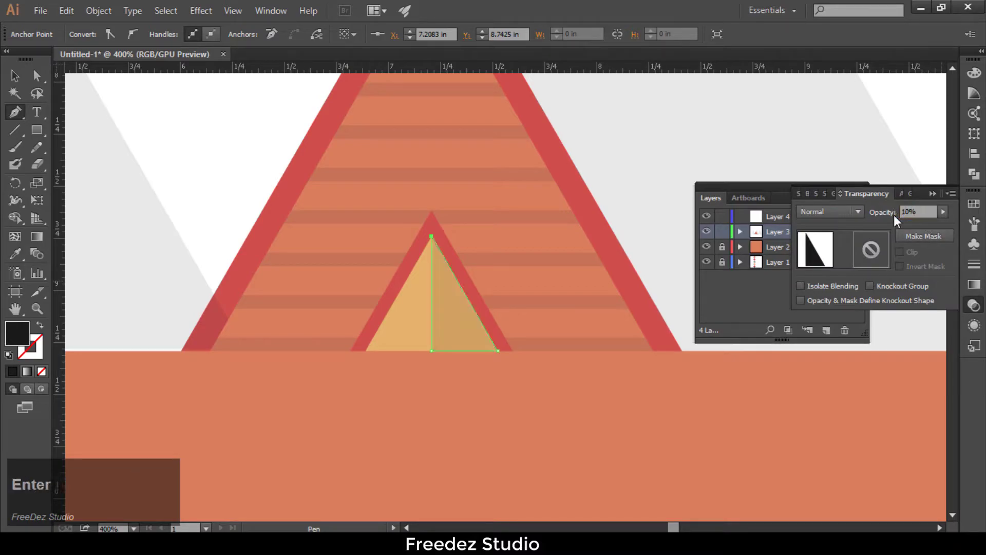
pyautogui.click(14, 75)
pyautogui.click(262, 370)
# Step: Copy the right mountain's white triangle onto the empty area beside the artboard and scale it down to a small triangle
pyautogui.scroll(-6, 309, 369)
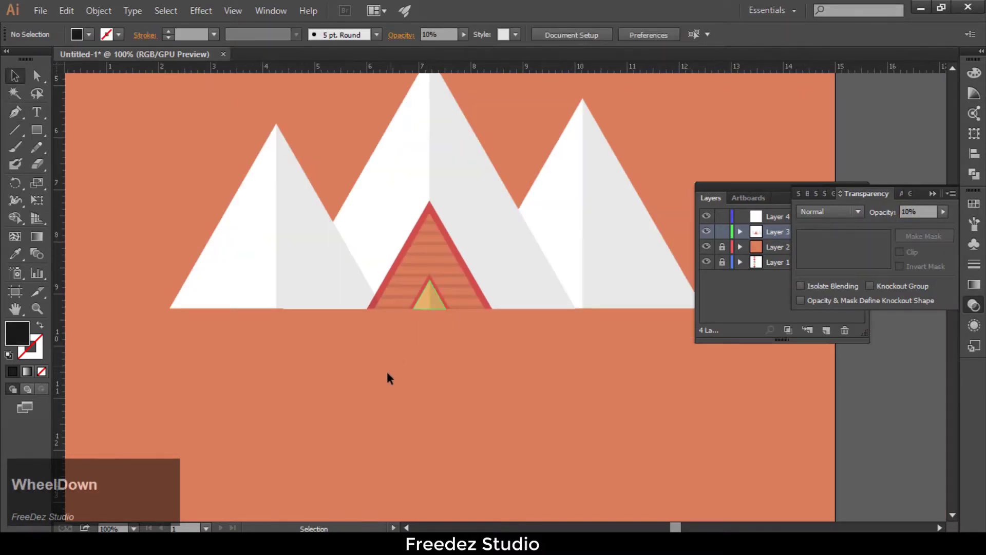
pyautogui.scroll(-1, 423, 359)
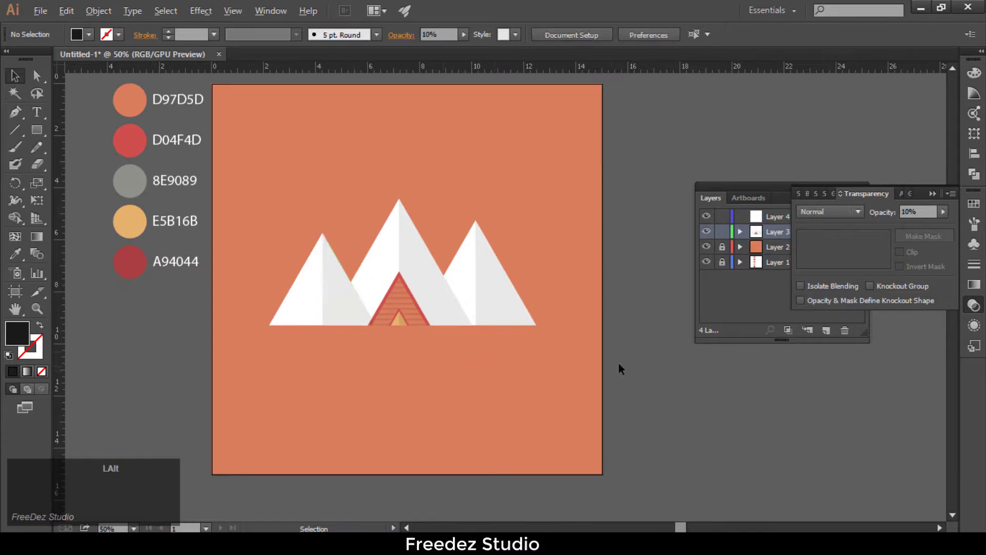
pyautogui.scroll(2, 622, 327)
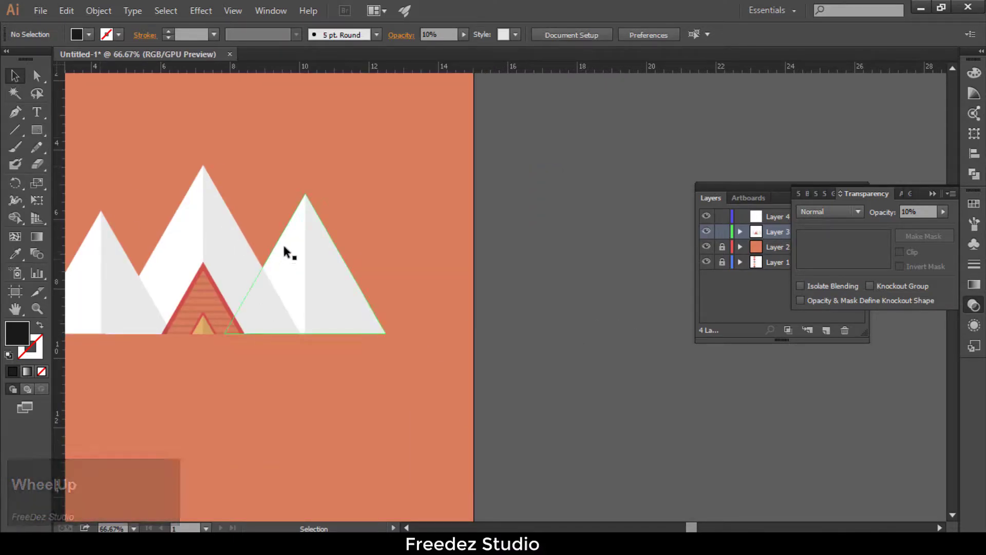
pyautogui.moveTo(288, 232); pyautogui.dragTo(564, 229)
pyautogui.moveTo(660, 335); pyautogui.dragTo(599, 344)
pyautogui.scroll(-3, 573, 307)
pyautogui.scroll(1, 408, 286)
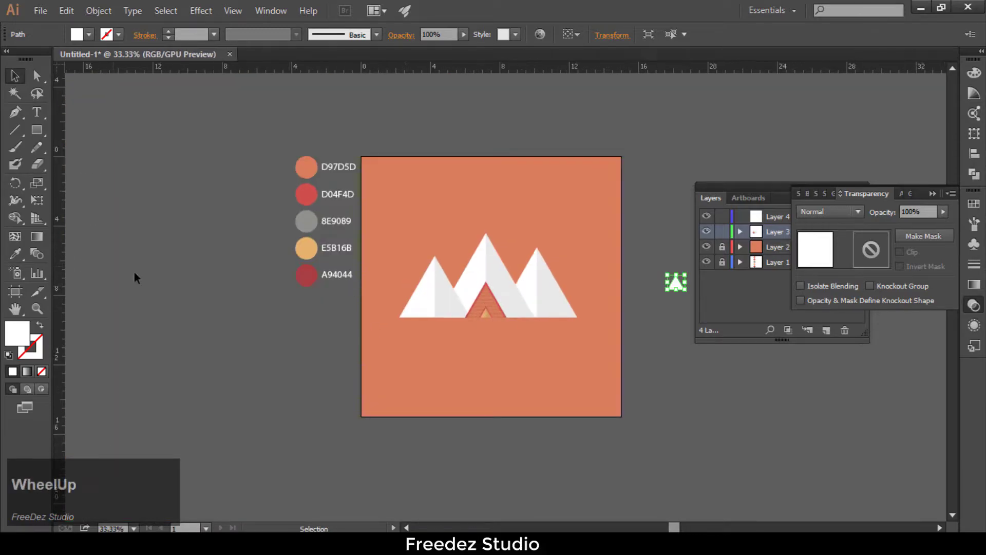
# Step: Fill the small triangle with the D04F4D palette red and stack three overlapping copies straight below it
pyautogui.click(194, 315)
pyautogui.scroll(4, 664, 291)
pyautogui.moveTo(417, 316); pyautogui.dragTo(433, 368)
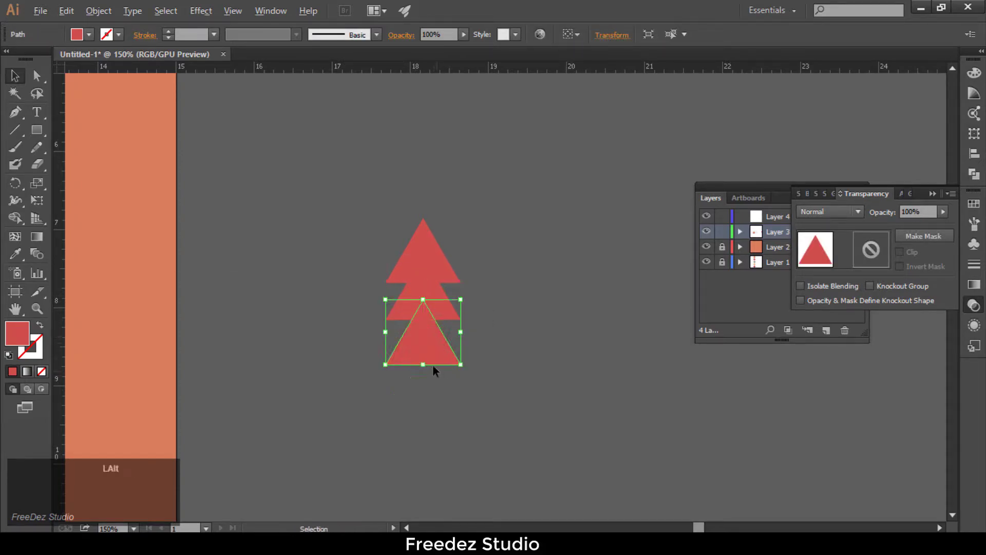
pyautogui.scroll(2, 433, 368)
pyautogui.moveTo(426, 257); pyautogui.dragTo(424, 350)
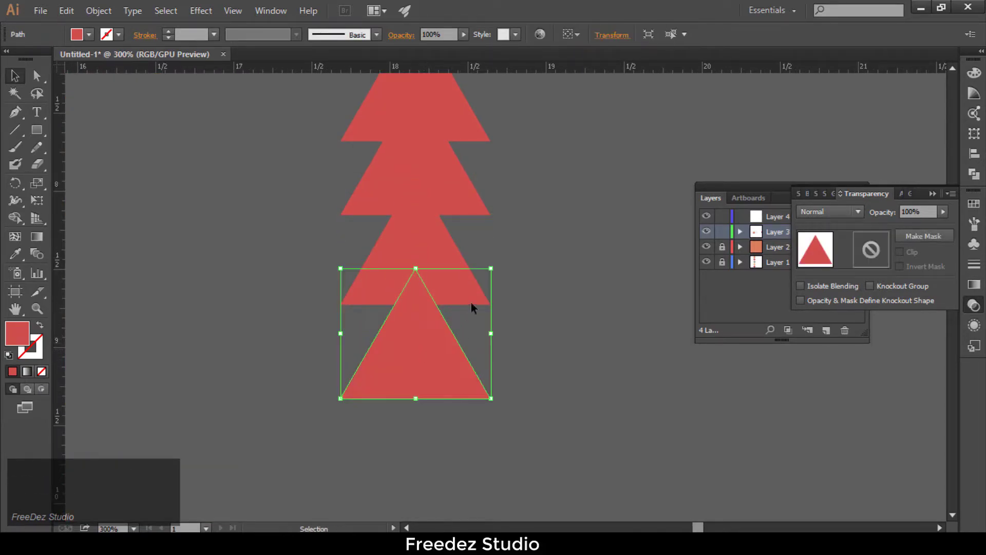
# Step: Widen the second and third triangles from the top so the tree tiers grow progressively wider downward
pyautogui.scroll(-1, 468, 257)
pyautogui.moveTo(514, 251); pyautogui.dragTo(491, 245)
pyautogui.click(480, 287)
pyautogui.click(454, 187)
pyautogui.moveTo(482, 185); pyautogui.dragTo(489, 186)
pyautogui.click(486, 242)
pyautogui.click(455, 282)
pyautogui.moveTo(491, 246); pyautogui.dragTo(497, 246)
pyautogui.click(537, 264)
# Step: Fill the lowest triangle of the tree with the 8E9089 palette grey to form the trunk
pyautogui.click(442, 305)
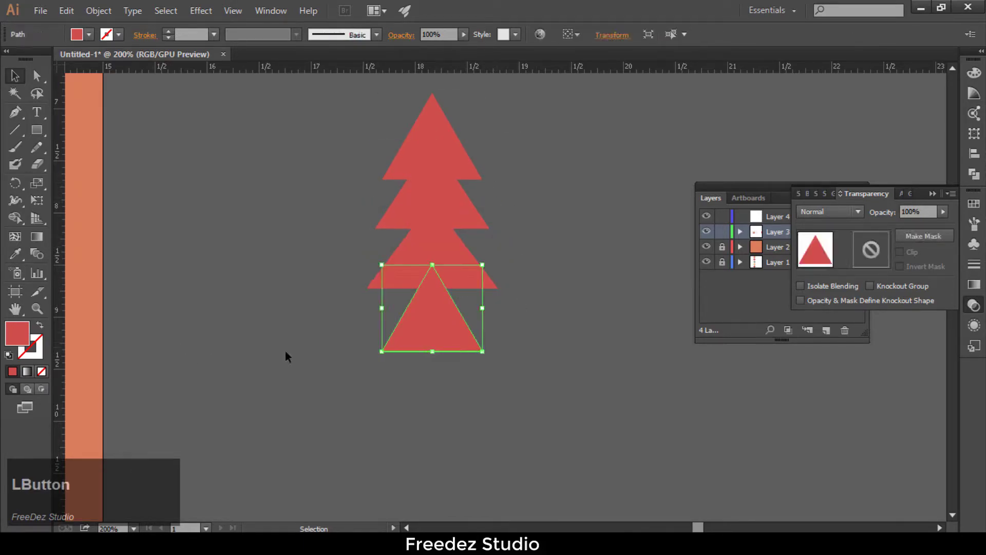
pyautogui.scroll(-6, 448, 313)
pyautogui.scroll(2, 275, 266)
pyautogui.click(18, 254)
pyautogui.click(246, 244)
pyautogui.click(15, 75)
pyautogui.click(207, 223)
pyautogui.scroll(-2, 207, 223)
pyautogui.scroll(5, 509, 236)
pyautogui.scroll(-2, 544, 242)
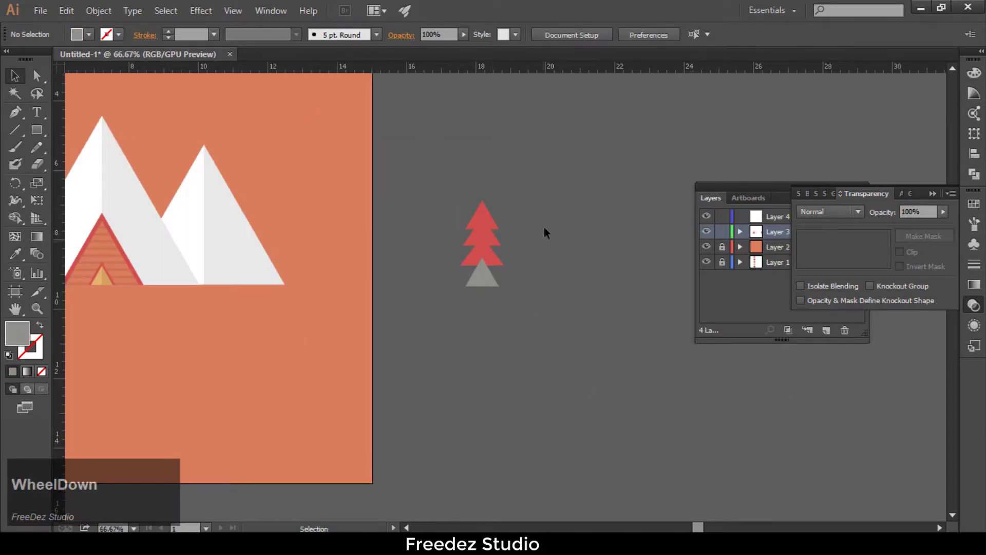
# Step: Stretch the three red tree tiers horizontally about their centre, keeping their height
pyautogui.scroll(2, 443, 191)
pyautogui.moveTo(485, 200); pyautogui.dragTo(499, 358)
pyautogui.moveTo(506, 271); pyautogui.dragTo(515, 271)
pyautogui.scroll(-2, 535, 237)
# Step: Send the grey trunk triangle behind the red tiers
pyautogui.click(529, 295)
pyautogui.scroll(3, 534, 301)
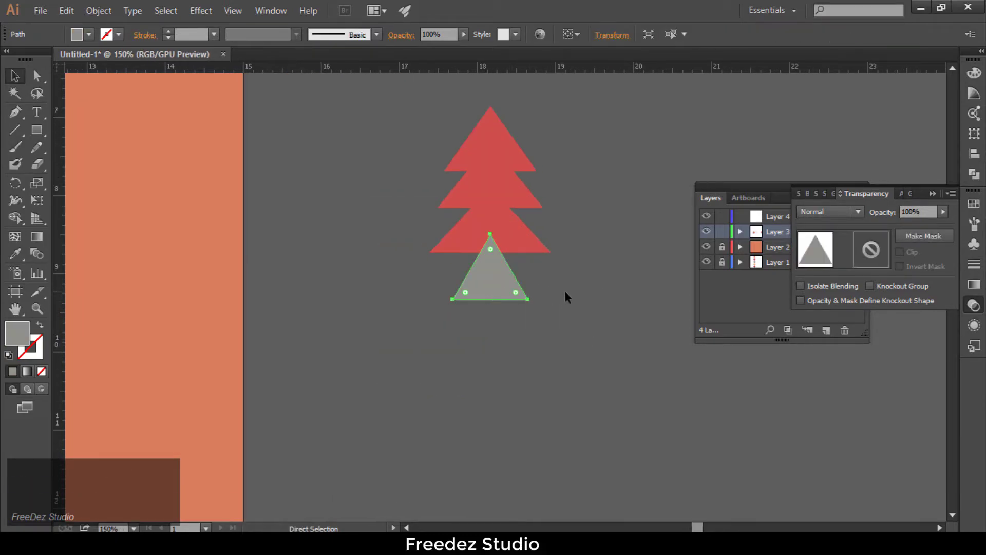
pyautogui.hotkey('ctrl', '[')
pyautogui.click(565, 291)
# Step: Group the three red tiers and the grey trunk into one tree
pyautogui.scroll(-2, 560, 310)
pyautogui.moveTo(559, 310); pyautogui.dragTo(452, 181)
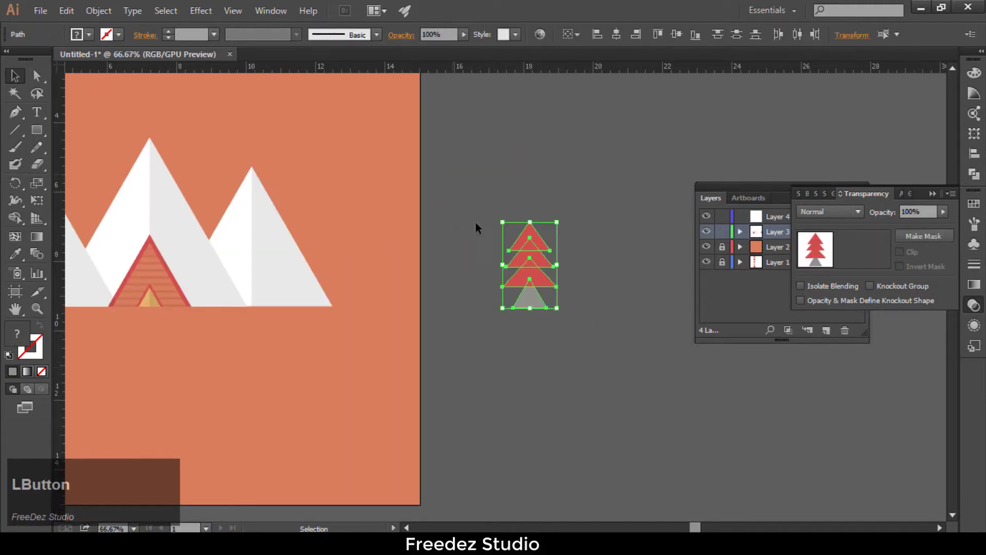
pyautogui.click(99, 11)
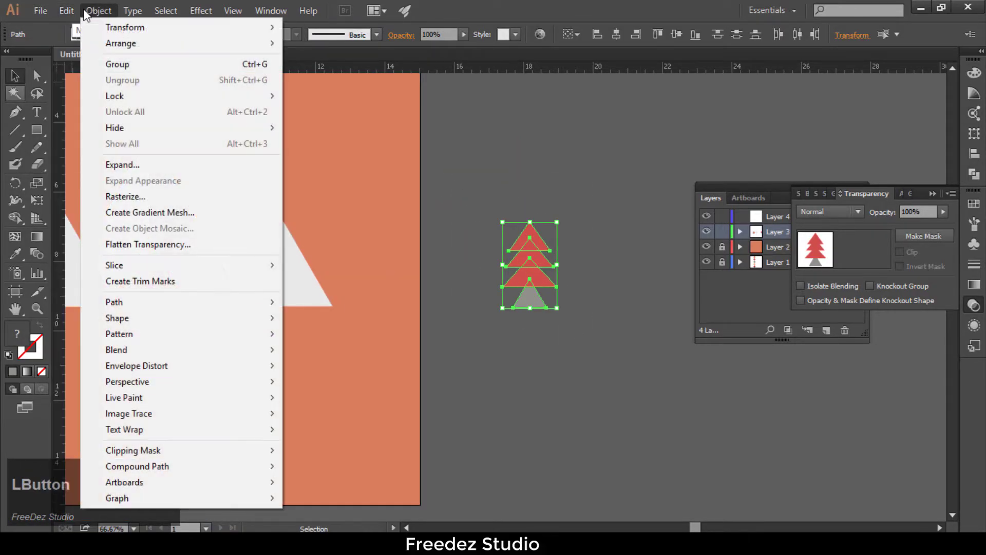
pyautogui.click(124, 58)
# Step: Move the tree group onto the left mountain and bring it in front of the mountain's white shape
pyautogui.scroll(-2, 663, 308)
pyautogui.scroll(2, 596, 280)
pyautogui.scroll(-2, 651, 271)
pyautogui.moveTo(629, 280); pyautogui.dragTo(355, 287)
pyautogui.scroll(3, 355, 285)
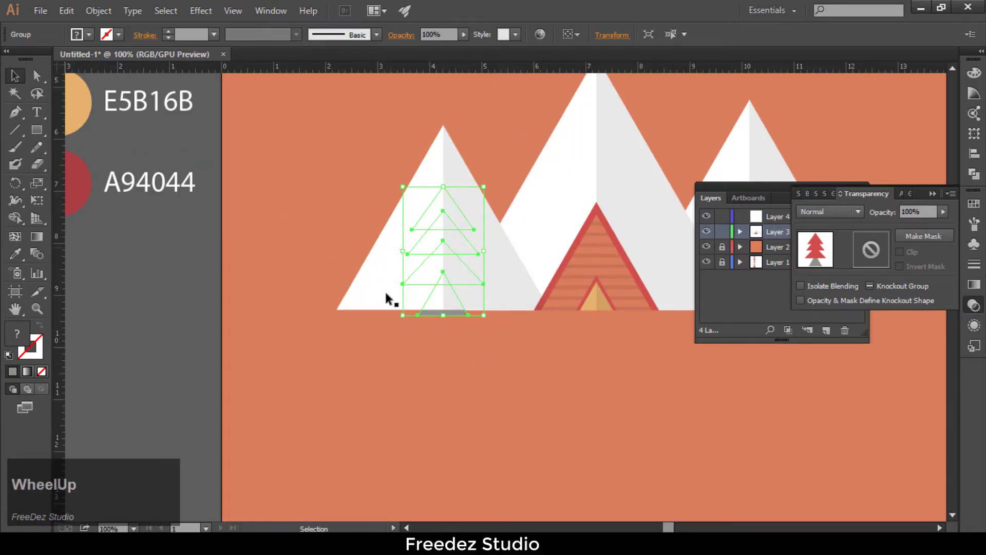
pyautogui.scroll(-3, 374, 283)
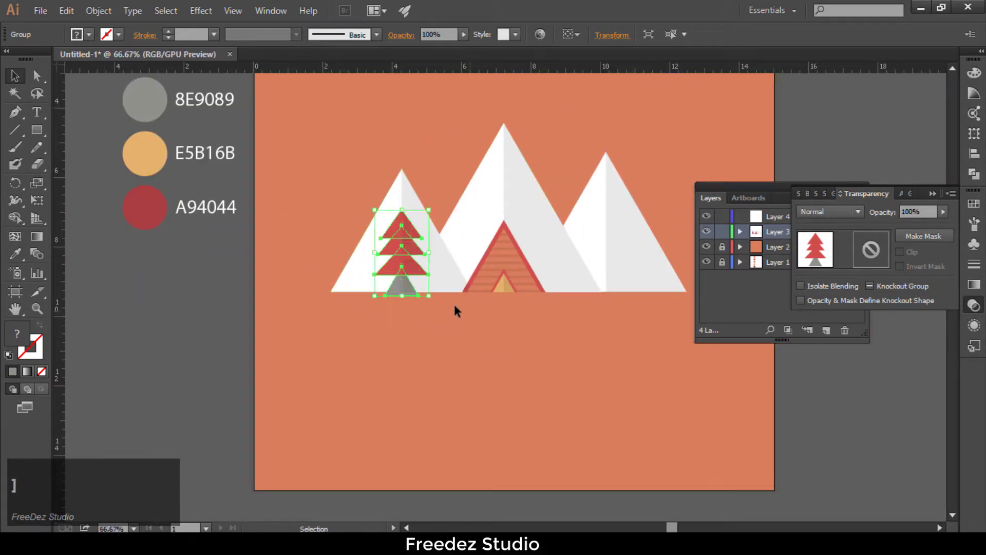
# Step: Scale the tree down proportionally and seat its trunk on the mountain baseline
pyautogui.scroll(4, 447, 308)
pyautogui.moveTo(480, 325); pyautogui.dragTo(403, 311)
pyautogui.click(410, 358)
pyautogui.moveTo(460, 194); pyautogui.dragTo(483, 154)
pyautogui.scroll(3, 460, 208)
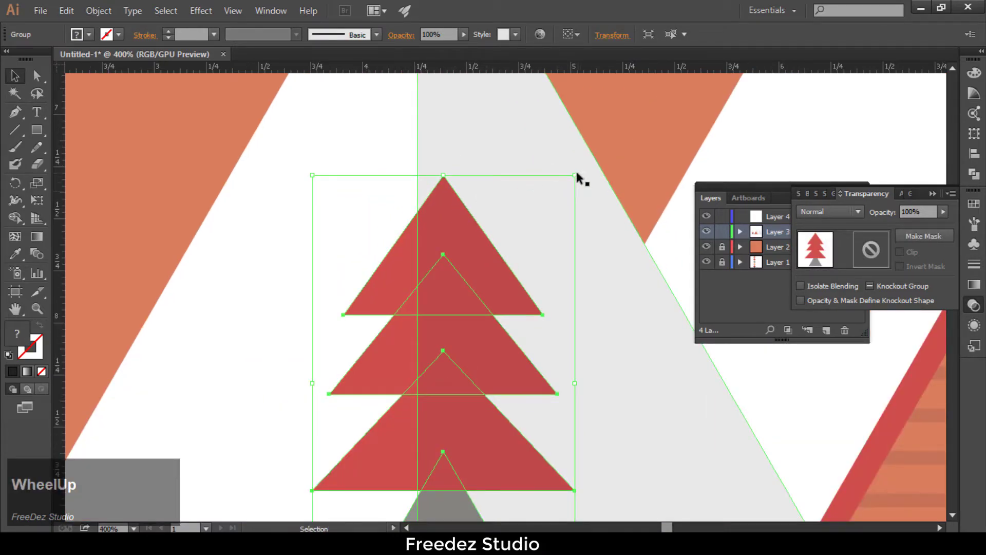
pyautogui.scroll(-2, 574, 175)
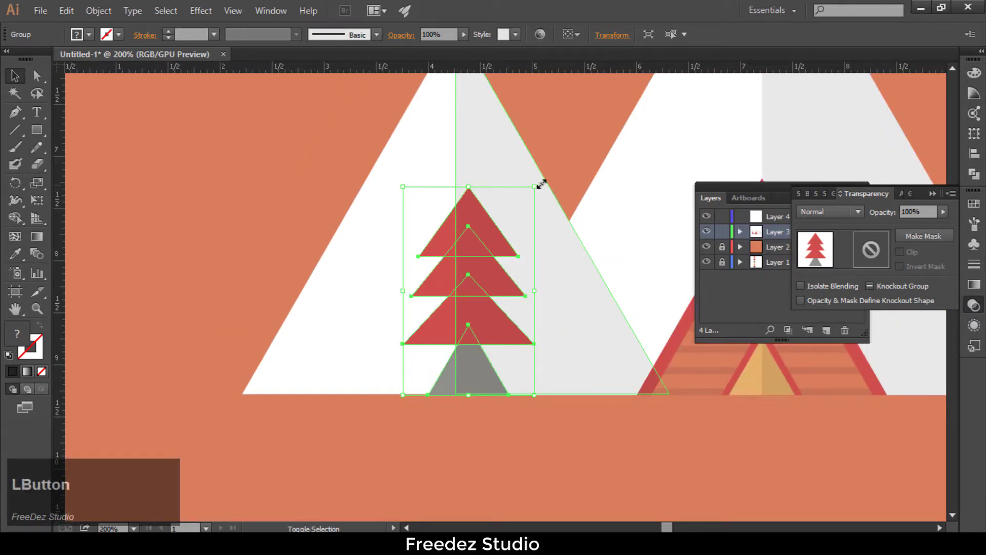
pyautogui.moveTo(536, 186); pyautogui.dragTo(544, 176)
# Step: Shift the tree sideways until its tip aligns with the left mountain's centre line, undoing the accidental move of the shade
pyautogui.scroll(3, 459, 198)
pyautogui.moveTo(497, 200); pyautogui.dragTo(452, 200)
pyautogui.hotkey('ctrl', 'z')
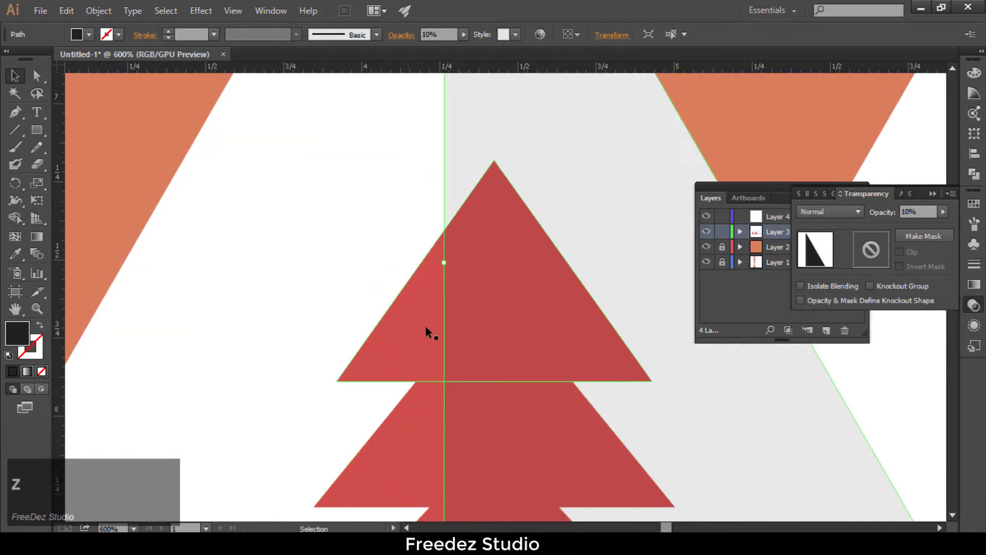
pyautogui.moveTo(415, 322); pyautogui.dragTo(375, 322)
pyautogui.scroll(-5, 407, 231)
pyautogui.click(391, 297)
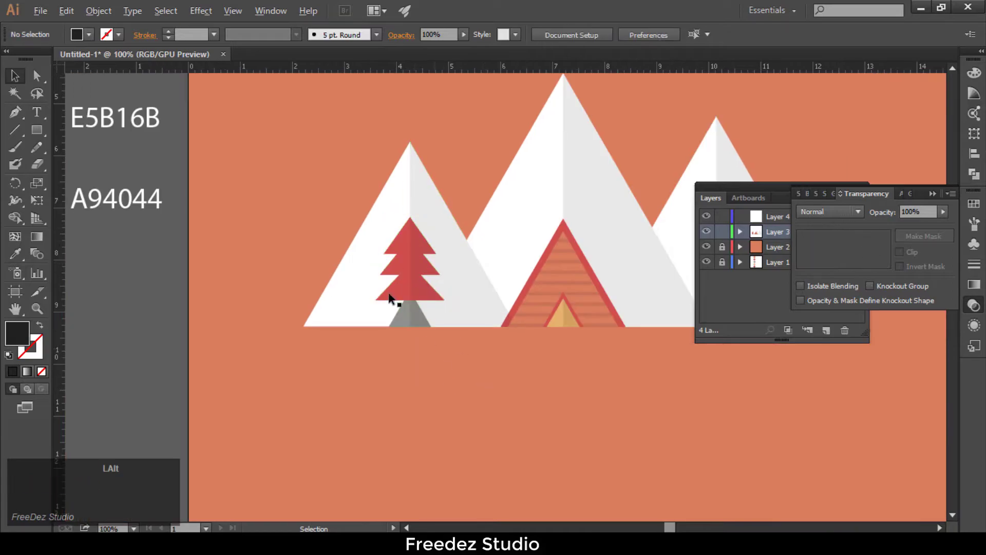
# Step: Duplicate the tree to its left, scale the copy down and seat it on the baseline
pyautogui.scroll(2, 390, 296)
pyautogui.click(424, 297)
pyautogui.moveTo(410, 291); pyautogui.dragTo(318, 288)
pyautogui.moveTo(410, 359); pyautogui.dragTo(381, 353)
pyautogui.moveTo(343, 321); pyautogui.dragTo(345, 353)
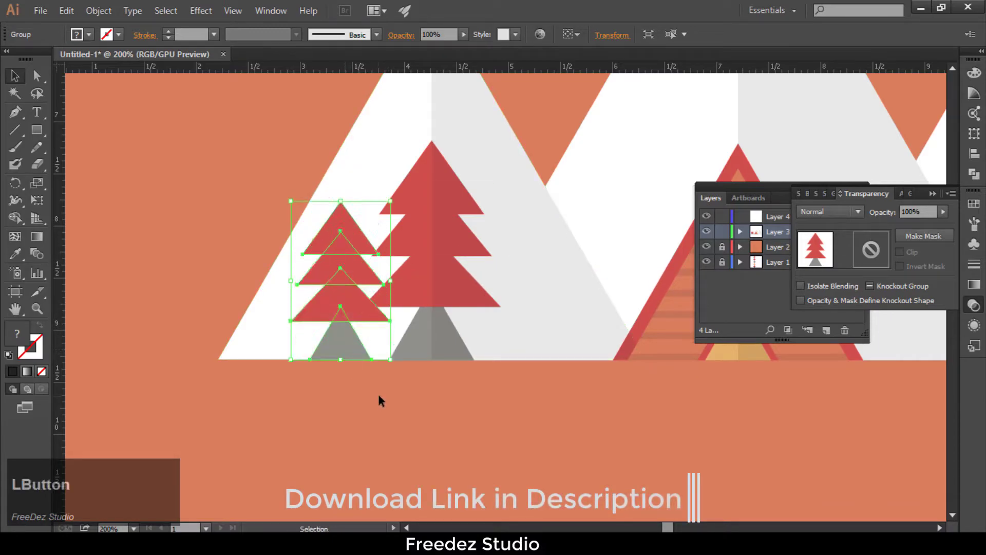
# Step: Move the smaller tree farther left along the baseline so it clears the large tree
pyautogui.click(378, 396)
pyautogui.moveTo(359, 316); pyautogui.dragTo(348, 318)
pyautogui.click(410, 386)
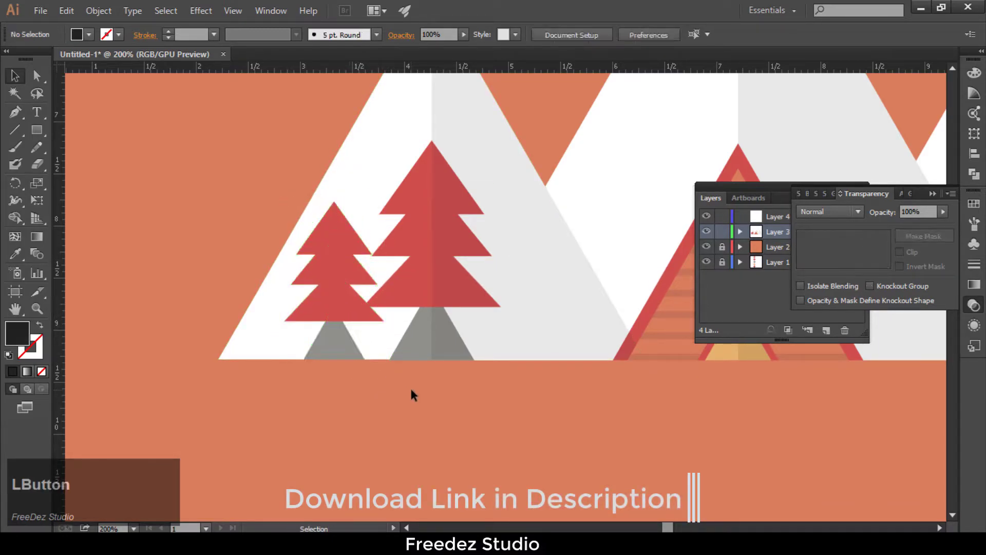
pyautogui.click(333, 315)
pyautogui.press('Left')
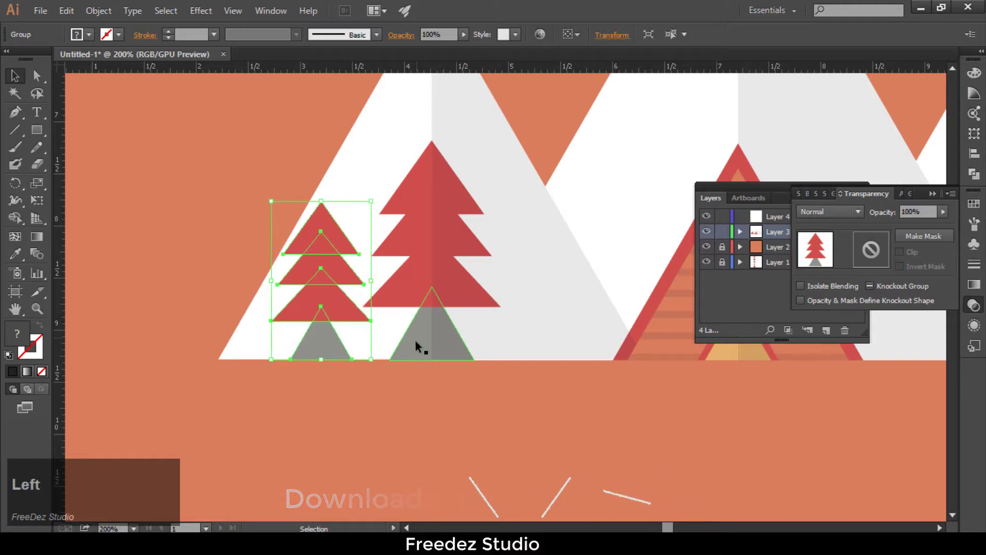
pyautogui.click(385, 375)
# Step: Duplicate the smaller tree between the large tree and the tent and scale the copy down further
pyautogui.click(320, 304)
pyautogui.moveTo(315, 303); pyautogui.dragTo(558, 303)
pyautogui.moveTo(615, 359); pyautogui.dragTo(561, 346)
pyautogui.hotkey('ctrl', 'z')
pyautogui.click(575, 398)
pyautogui.hotkey('ctrl', 'z')
pyautogui.click(563, 376)
# Step: Try to change the stacking order of the left mountain's shade relative to the trees and the tent
pyautogui.click(546, 306)
pyautogui.scroll(1, 504, 298)
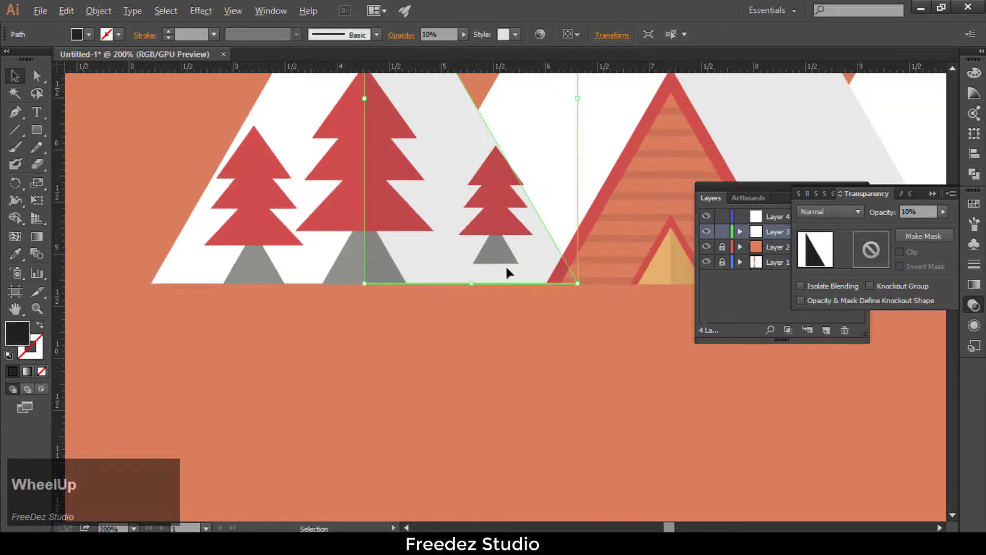
pyautogui.click(513, 353)
pyautogui.scroll(2, 480, 315)
pyautogui.scroll(-3, 508, 298)
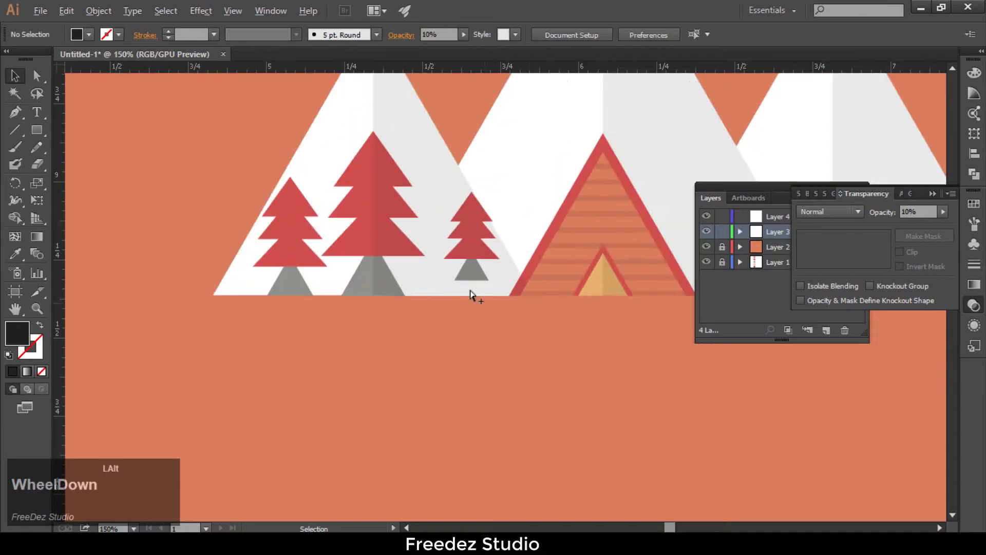
pyautogui.click(385, 282)
pyautogui.scroll(1, 418, 202)
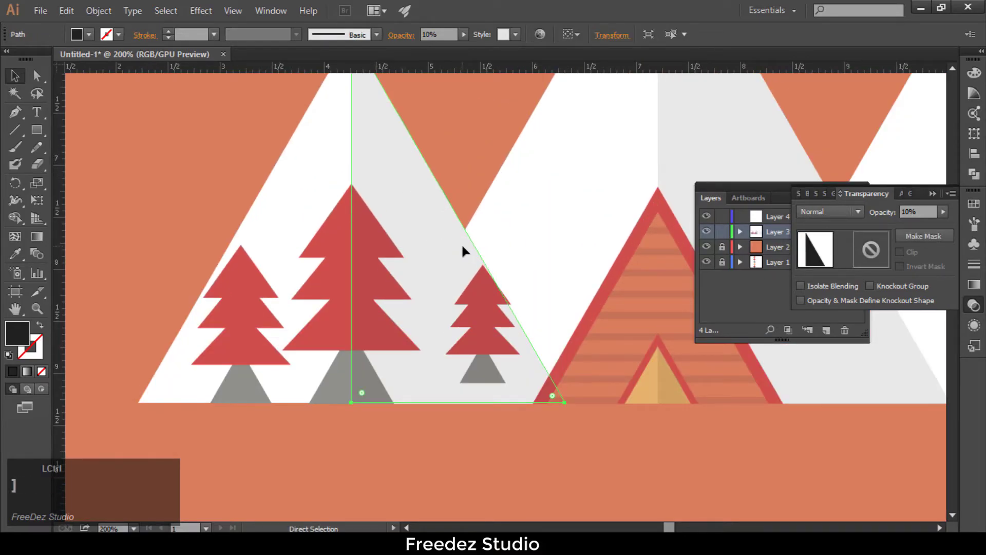
pyautogui.scroll(3, 551, 432)
pyautogui.scroll(-1, 593, 421)
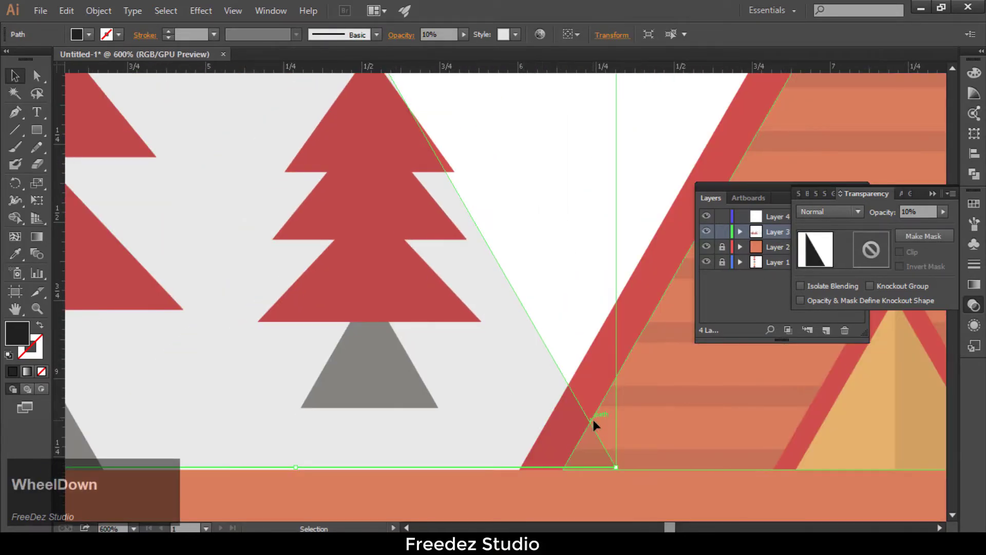
pyautogui.press('ctrl')
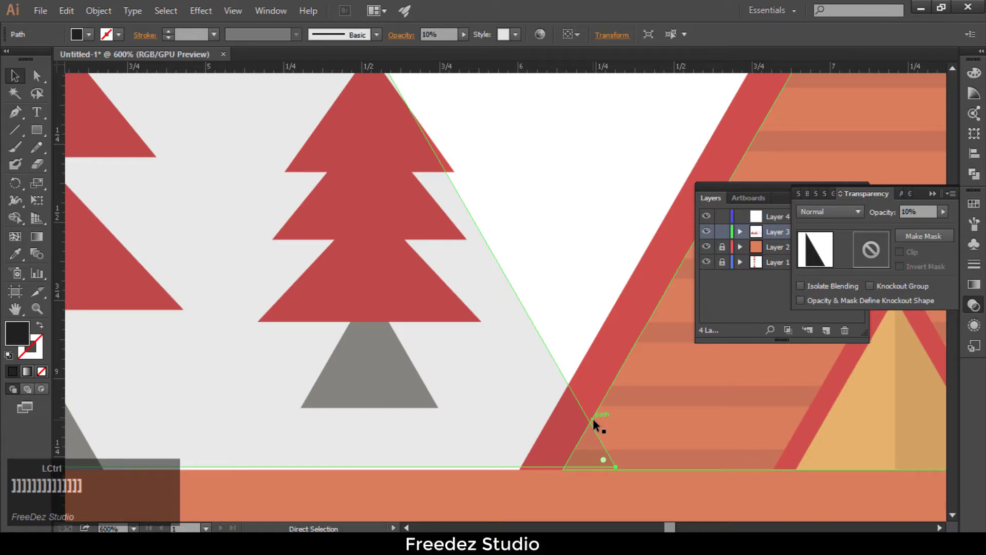
pyautogui.hotkey('ctrl', '[')
pyautogui.hotkey('ctrl', '[')
pyautogui.hotkey('ctrl', '[')
pyautogui.hotkey('ctrl', '[')
pyautogui.hotkey('ctrl', '[')
pyautogui.scroll(-4, 628, 339)
pyautogui.click(495, 366)
# Step: Send the left mountain's shade backward until it lies behind the three trees and the tent
pyautogui.click(416, 242)
pyautogui.scroll(1, 420, 265)
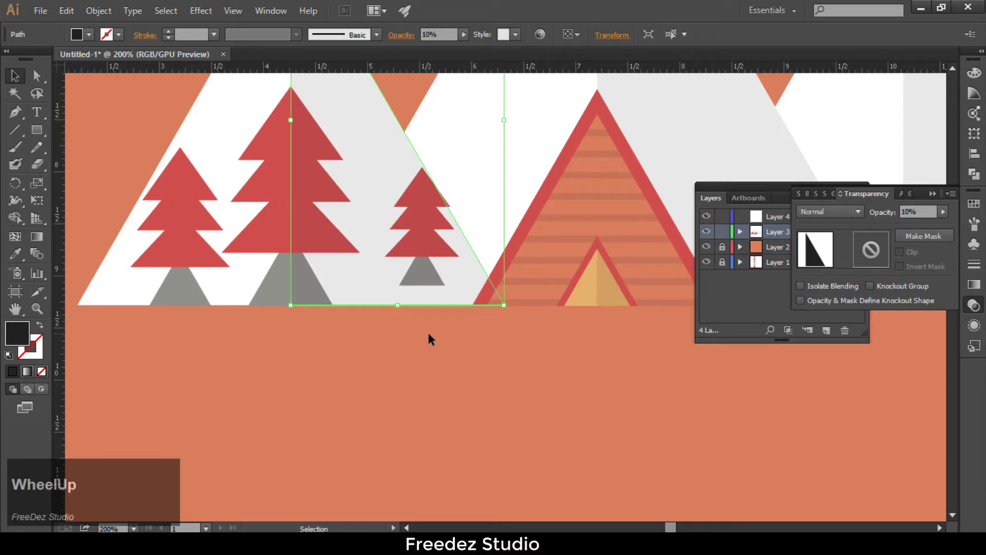
pyautogui.hotkey('ctrl', '[')
pyautogui.hotkey('ctrl', '[')
pyautogui.hotkey('ctrl', '[')
pyautogui.hotkey('ctrl', '[')
pyautogui.hotkey('ctrl', '[')
pyautogui.hotkey('ctrl', '[')
pyautogui.click(430, 339)
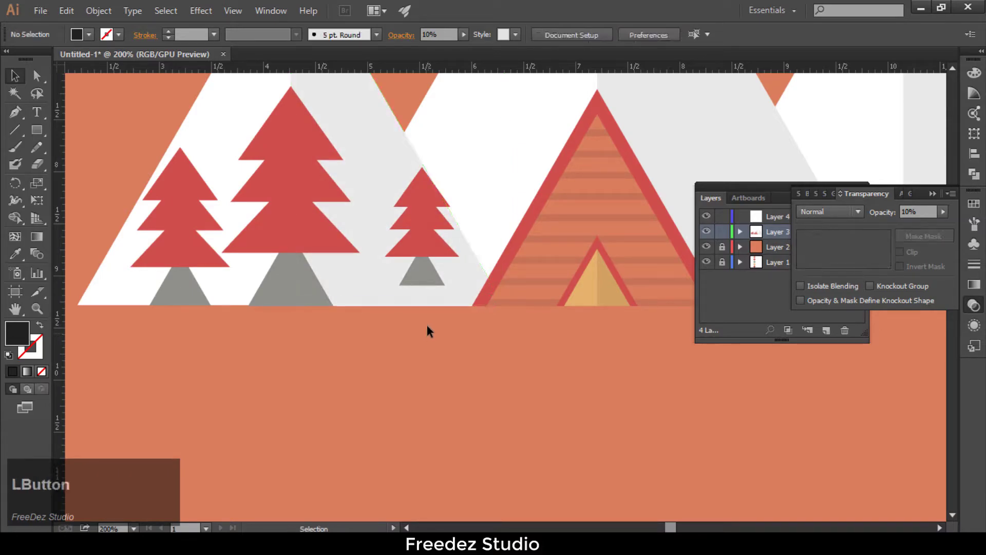
# Step: Move the small tree between the large tree and the tent down until its trunk stands exactly on the mountains' baseline
pyautogui.click(423, 280)
pyautogui.scroll(1, 423, 280)
pyautogui.moveTo(423, 281); pyautogui.dragTo(423, 304)
pyautogui.click(424, 339)
pyautogui.scroll(5, 422, 339)
pyautogui.moveTo(423, 342); pyautogui.dragTo(431, 380)
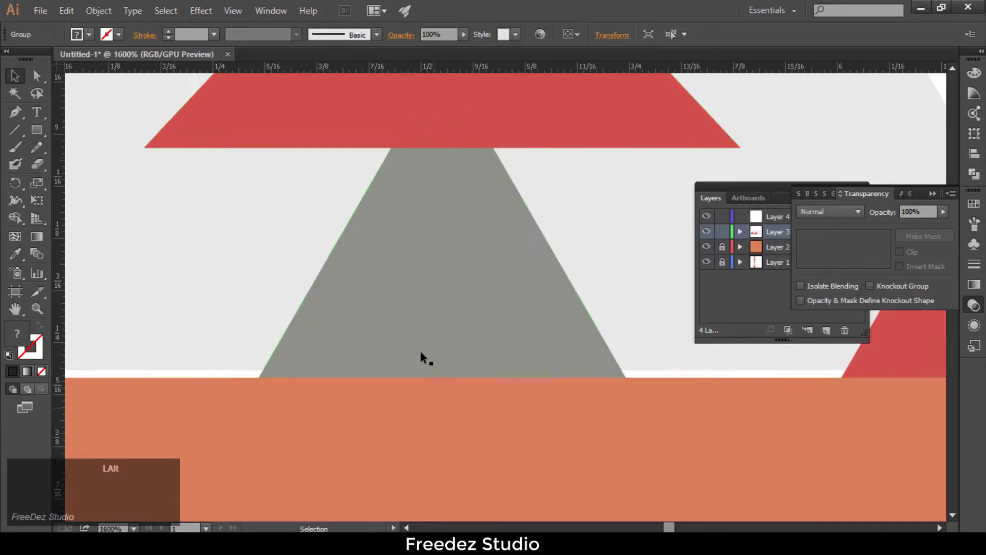
pyautogui.scroll(-10, 430, 380)
pyautogui.scroll(-1, 372, 378)
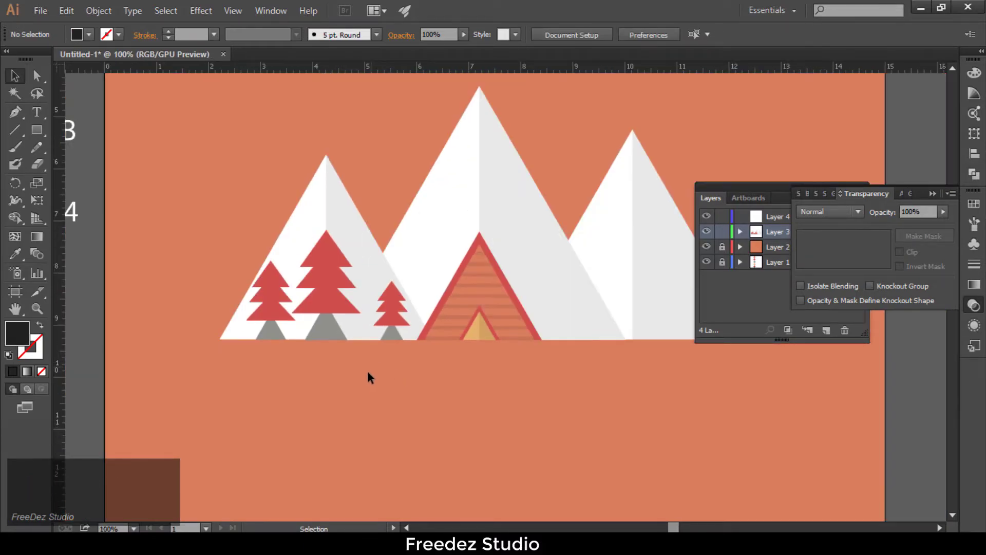
# Step: Duplicate the small tree beside the tent's left edge on the same baseline and scale the copy up slightly
pyautogui.scroll(2, 384, 301)
pyautogui.moveTo(403, 341); pyautogui.dragTo(455, 335)
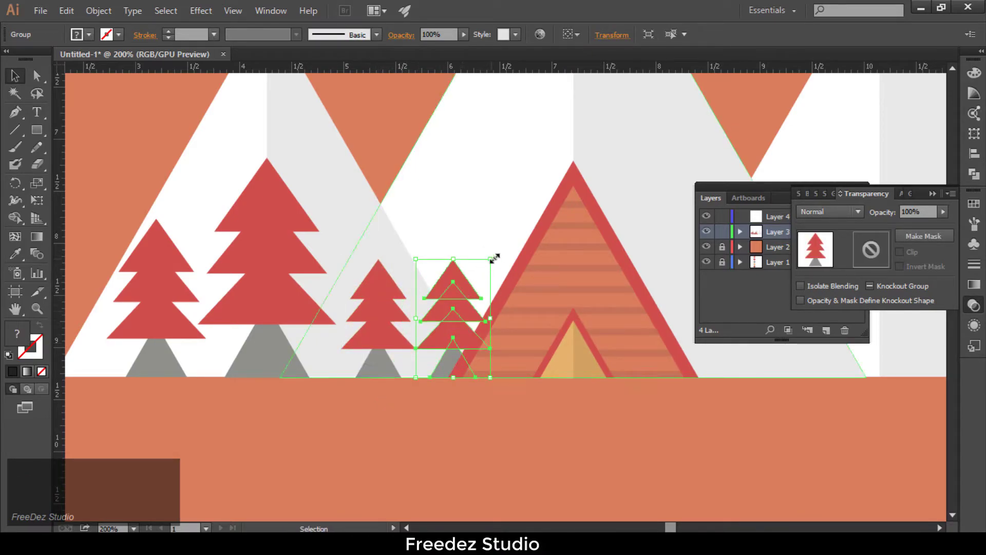
pyautogui.moveTo(492, 260); pyautogui.dragTo(510, 242)
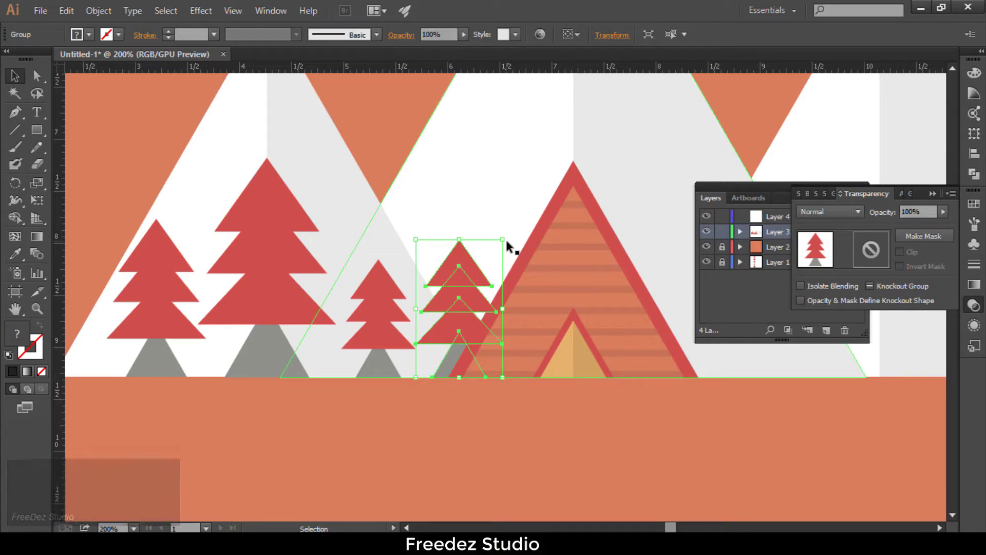
pyautogui.moveTo(503, 240); pyautogui.dragTo(512, 230)
pyautogui.click(505, 417)
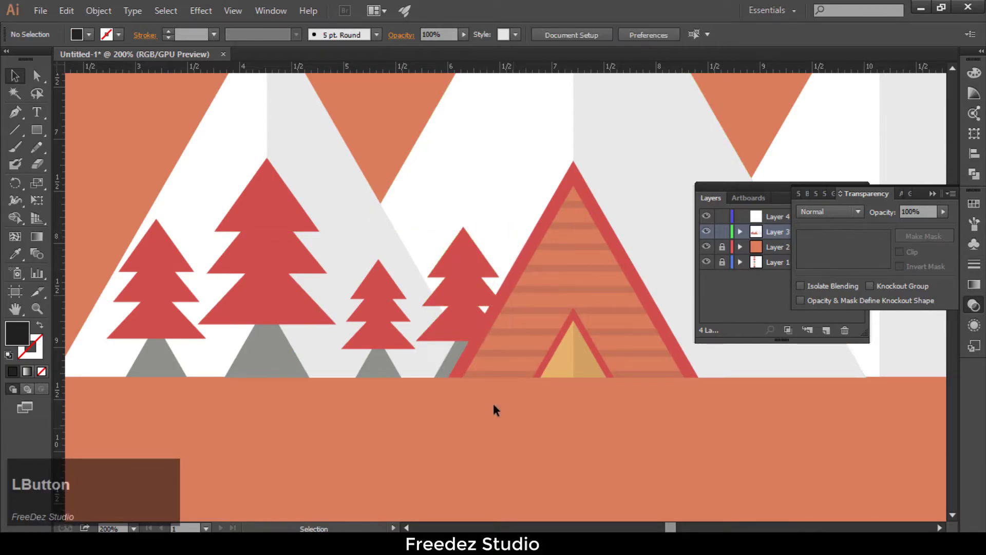
pyautogui.click(461, 319)
pyautogui.scroll(-1, 457, 287)
pyautogui.scroll(2, 423, 301)
pyautogui.scroll(-1, 534, 283)
pyautogui.click(433, 300)
pyautogui.click(231, 287)
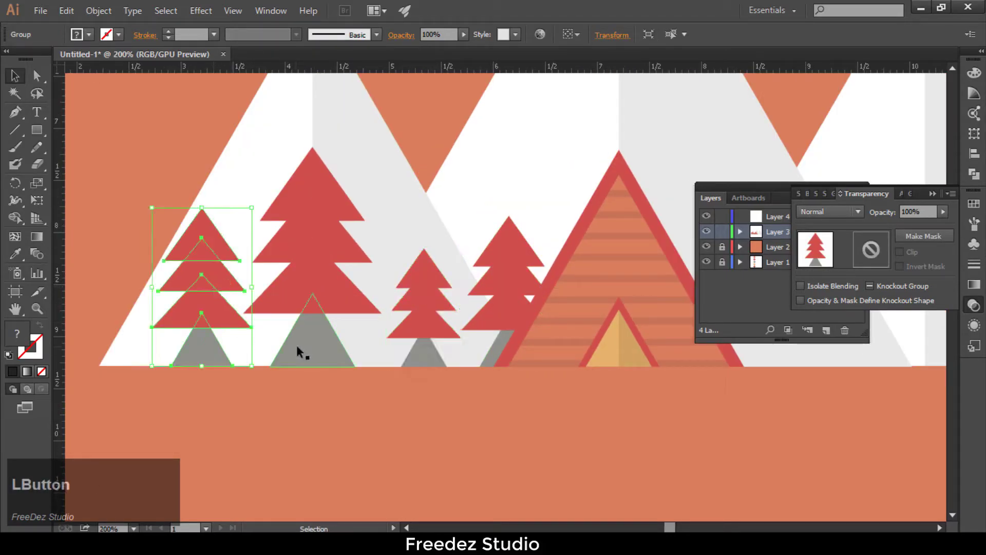
pyautogui.click(98, 10)
pyautogui.click(126, 80)
pyautogui.click(258, 374)
# Step: With the Pen tool, outline the leftmost tree's right half from the tip down the centre, around the trunk, to the lowest tier's corner
pyautogui.scroll(-1, 258, 261)
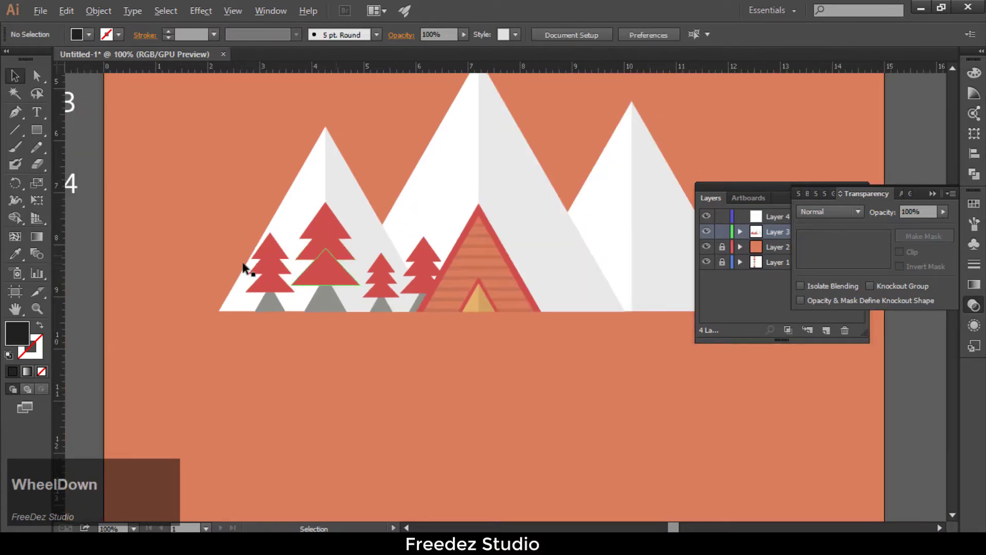
pyautogui.scroll(2, 259, 261)
pyautogui.click(345, 175)
pyautogui.keyDown('shift'); pyautogui.click(344, 411); pyautogui.keyUp('shift')
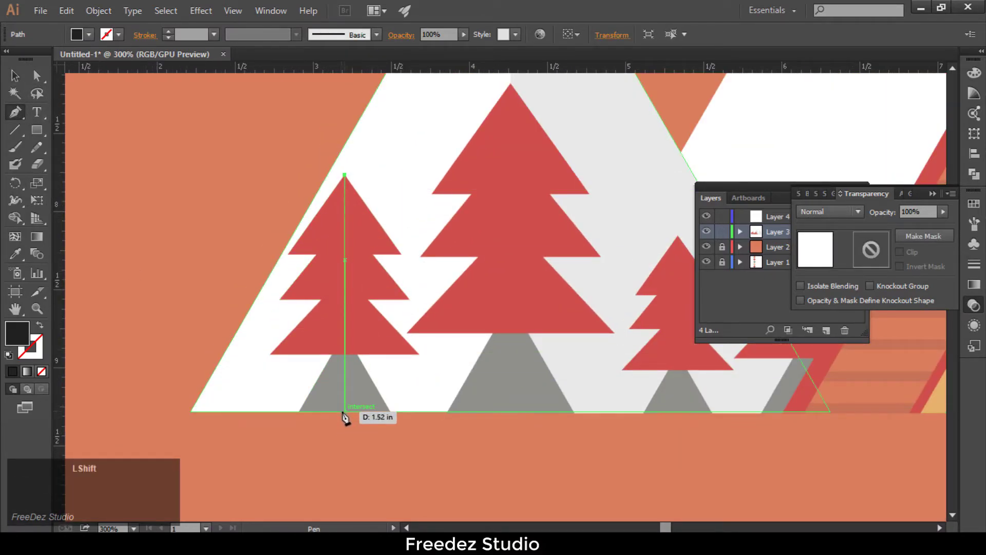
pyautogui.click(390, 411)
pyautogui.hotkey('shift', 'x')
pyautogui.scroll(3, 411, 362)
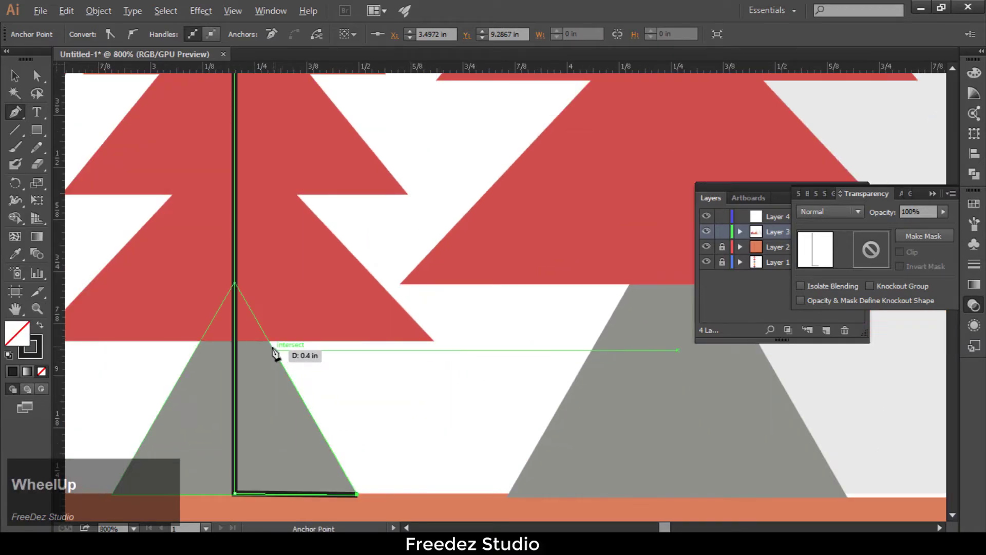
pyautogui.click(269, 341)
pyautogui.click(434, 340)
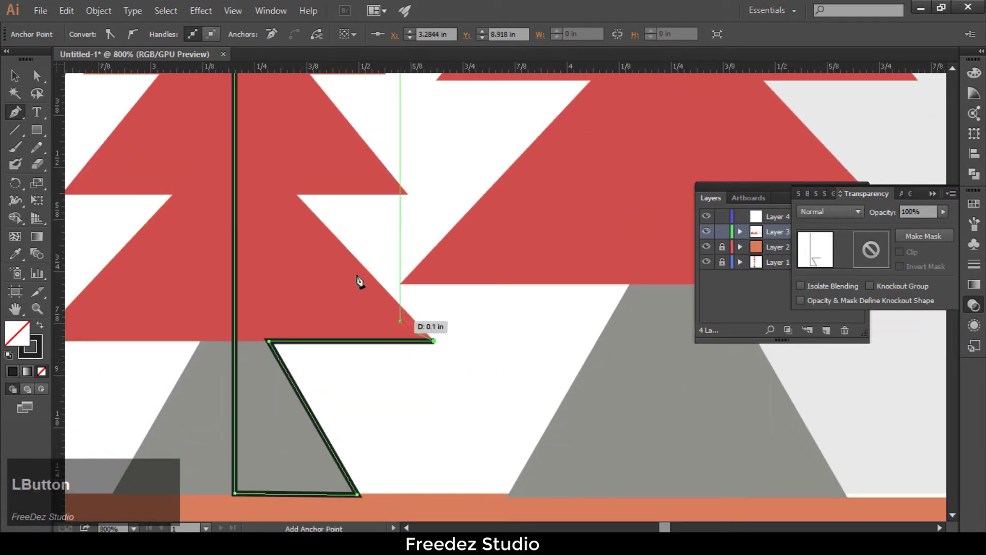
# Step: Continue the leftmost tree's outline up around the middle and upper tiers and close it at the tip
pyautogui.click(297, 193)
pyautogui.click(408, 193)
pyautogui.scroll(-2, 401, 211)
pyautogui.scroll(2, 400, 211)
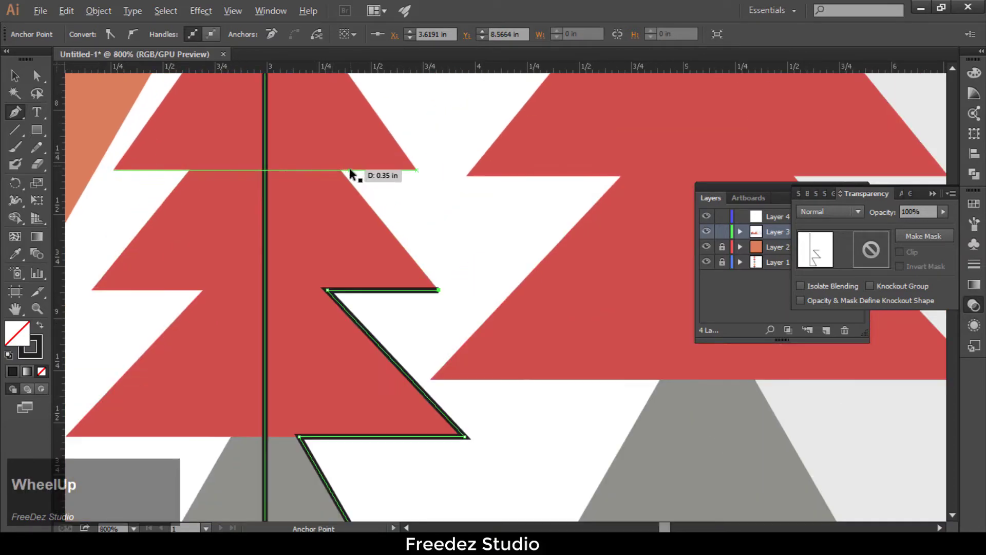
pyautogui.click(363, 170)
pyautogui.click(418, 169)
pyautogui.scroll(-1, 379, 280)
pyautogui.scroll(3, 318, 174)
pyautogui.click(295, 167)
pyautogui.scroll(-4, 295, 167)
# Step: Turn the leftmost tree's outline into a black fill without stroke and set its opacity to 10%
pyautogui.click(39, 327)
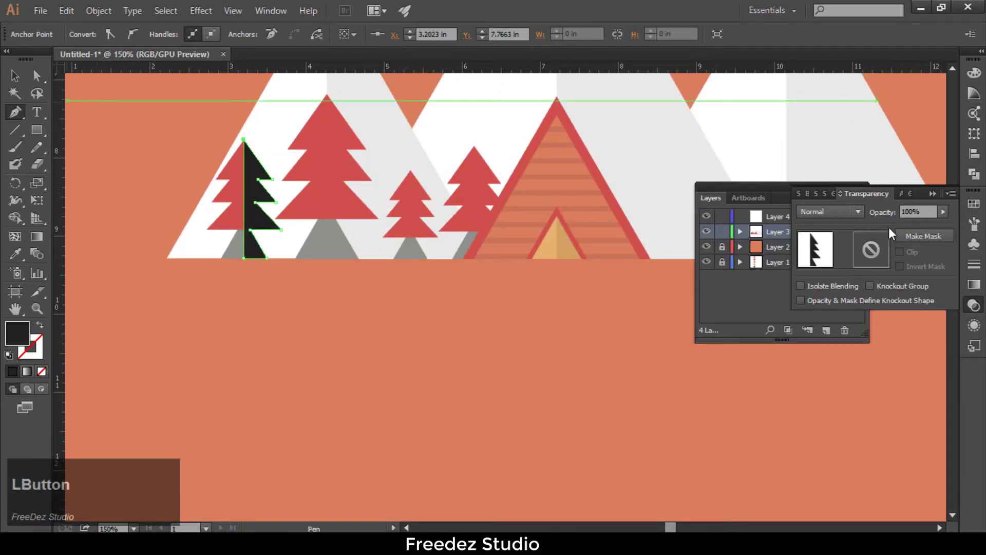
pyautogui.moveTo(907, 210); pyautogui.dragTo(884, 215)
pyautogui.write('10')
pyautogui.press('Return')
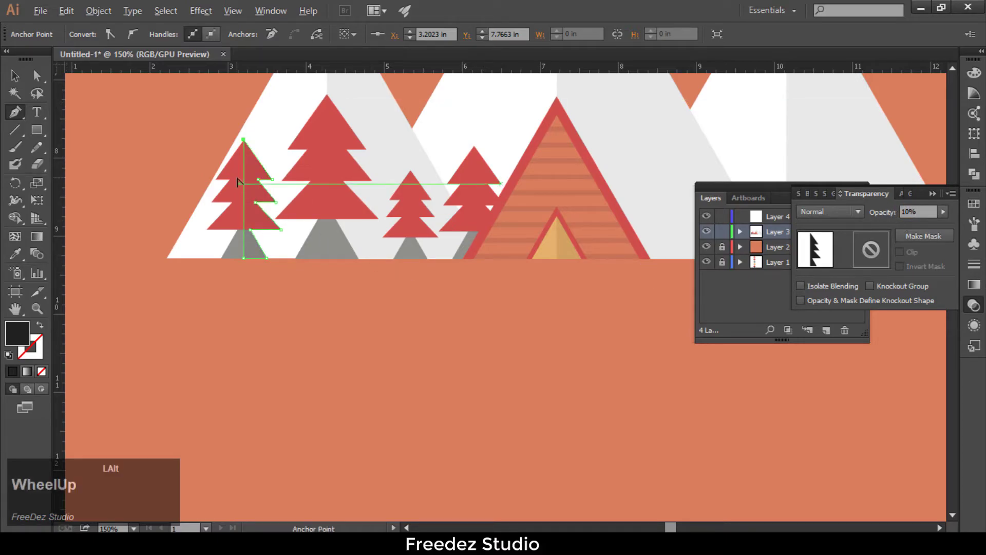
# Step: Start a Pen outline of the large tree's right half down its centre line and around the trunk to the lowest tier's outer corner
pyautogui.scroll(2, 234, 175)
pyautogui.scroll(-3, 331, 142)
pyautogui.scroll(2, 403, 155)
pyautogui.click(406, 146)
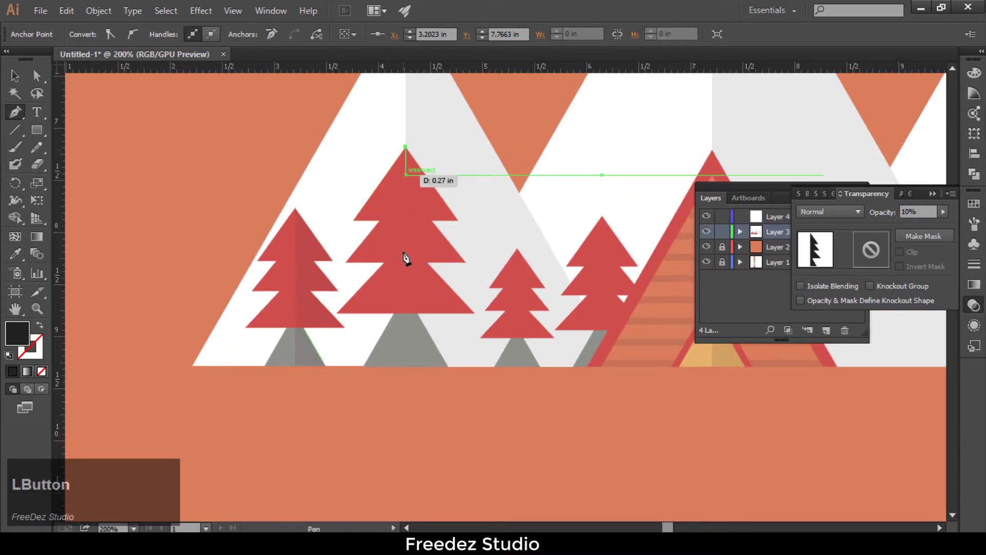
pyautogui.click(449, 367)
pyautogui.scroll(2, 448, 366)
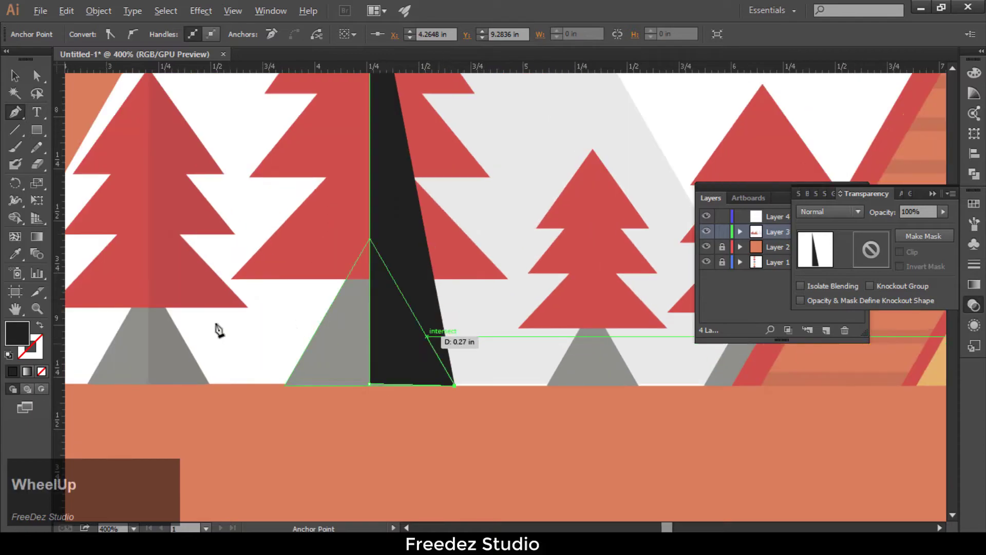
pyautogui.click(39, 327)
pyautogui.click(393, 280)
pyautogui.click(507, 279)
# Step: Trace the remaining right-hand tiers of the large tree and close the outline at its tip
pyautogui.click(413, 178)
pyautogui.click(489, 176)
pyautogui.scroll(-2, 491, 177)
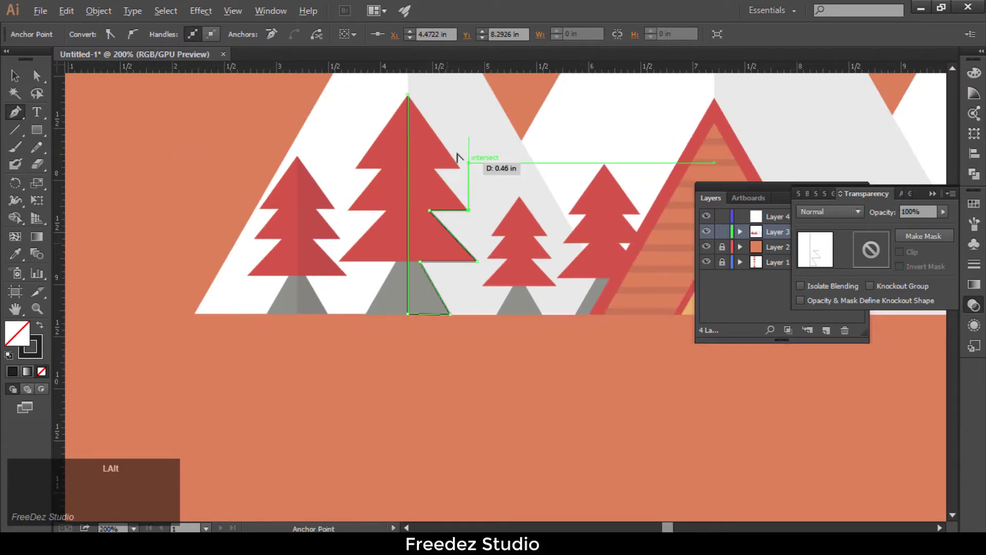
pyautogui.scroll(2, 460, 155)
pyautogui.click(459, 183)
pyautogui.scroll(-2, 434, 168)
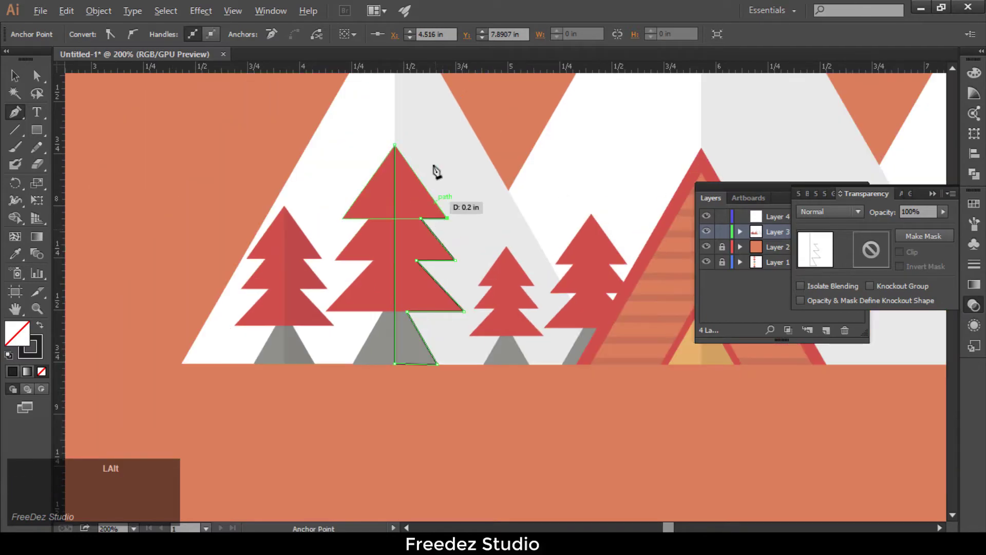
pyautogui.scroll(2, 434, 168)
pyautogui.click(353, 126)
pyautogui.scroll(-2, 385, 167)
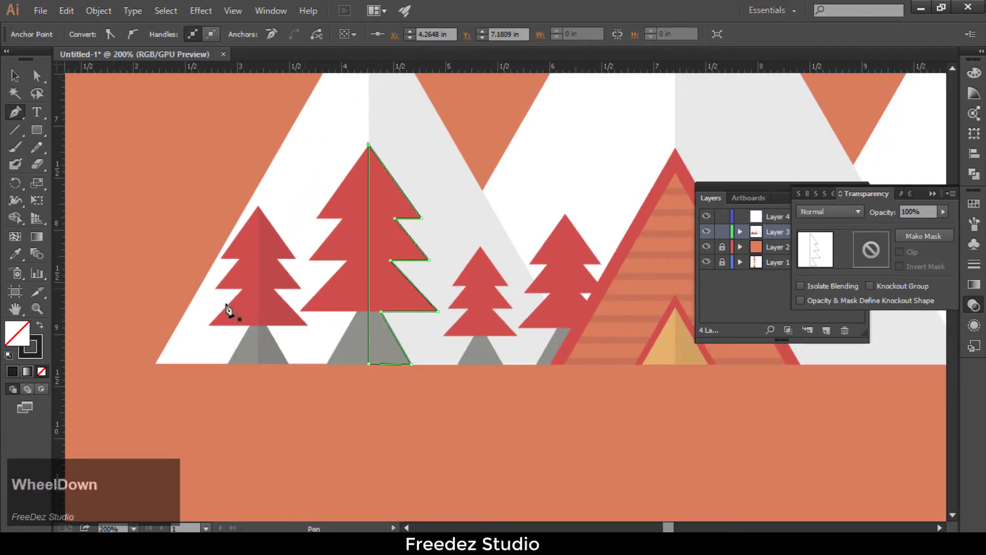
# Step: Give the large tree's half outline a black fill without stroke and set its opacity to 10%
pyautogui.click(39, 326)
pyautogui.write('10')
pyautogui.press('Return')
# Step: Begin outlining the smallest tree's right half with the Pen tool, from the tip down the centre and around the trunk to the lowest tier's corner
pyautogui.scroll(2, 478, 343)
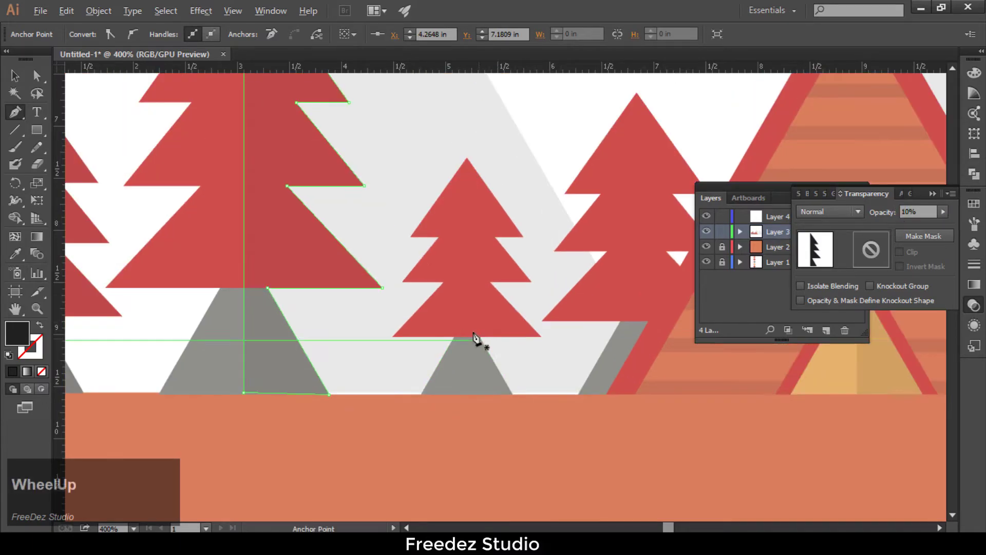
pyautogui.click(467, 157)
pyautogui.click(467, 395)
pyautogui.click(512, 393)
pyautogui.click(40, 325)
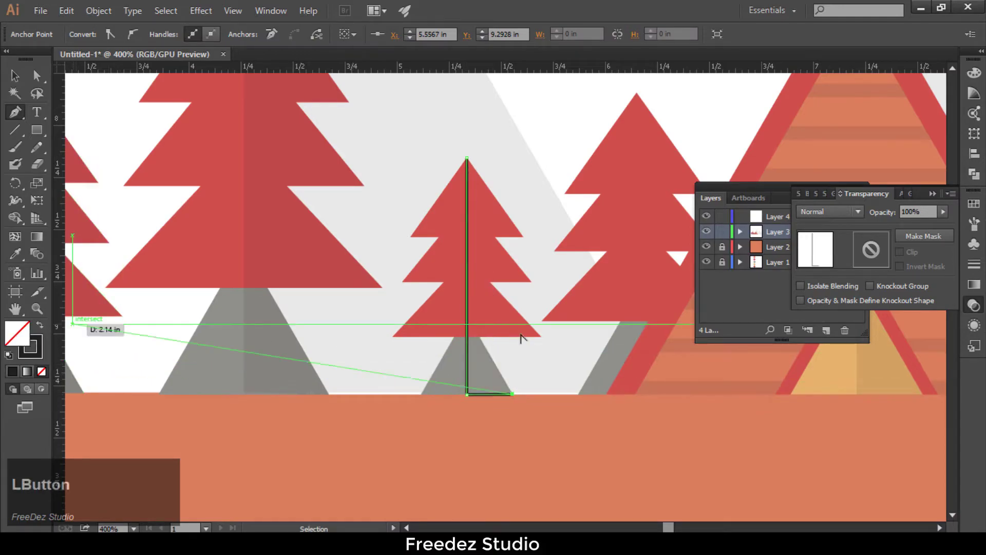
pyautogui.scroll(3, 492, 338)
pyautogui.click(380, 330)
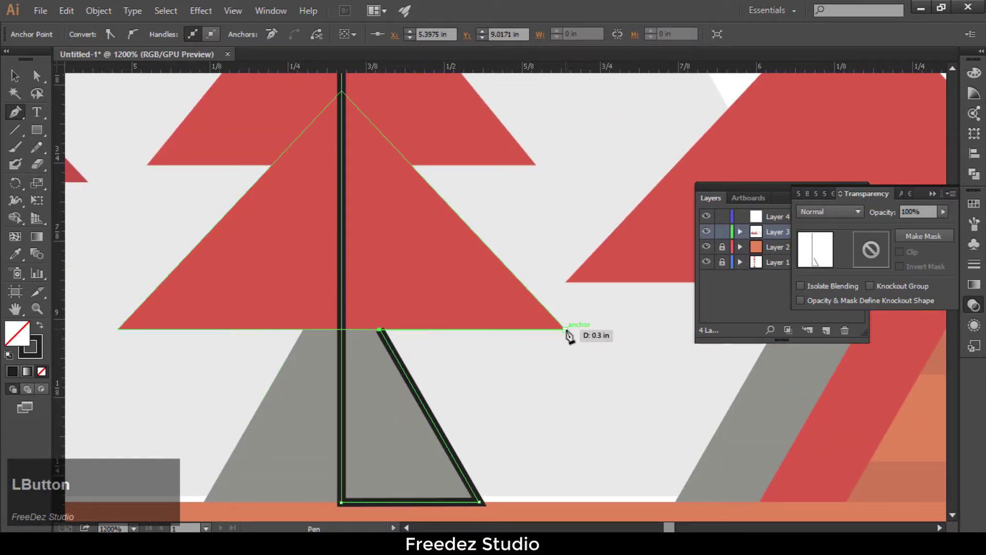
pyautogui.click(565, 330)
# Step: Follow the smallest tree's middle and upper tiers along the right side and close the outline at its tip
pyautogui.click(539, 165)
pyautogui.scroll(-2, 539, 170)
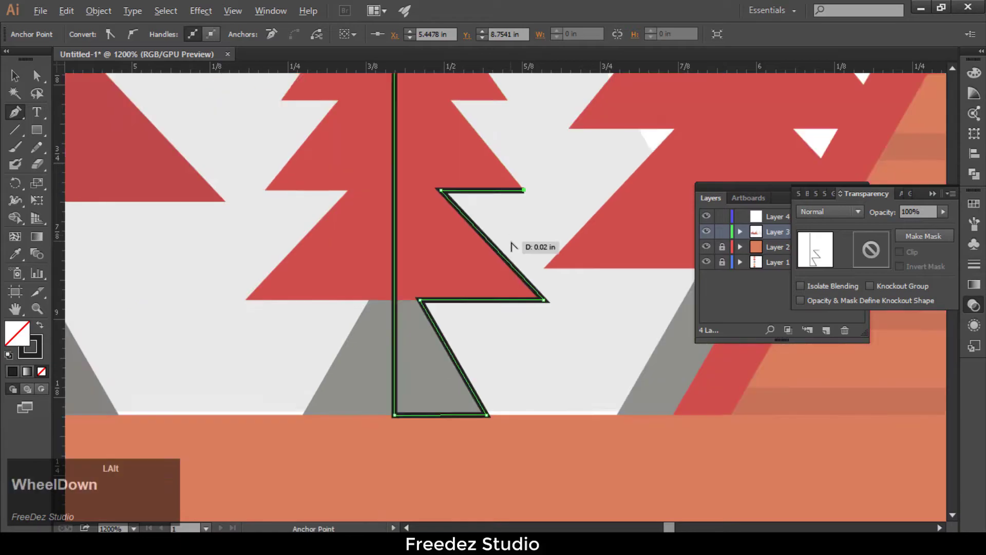
pyautogui.scroll(1, 516, 210)
pyautogui.click(494, 208)
pyautogui.scroll(-2, 555, 216)
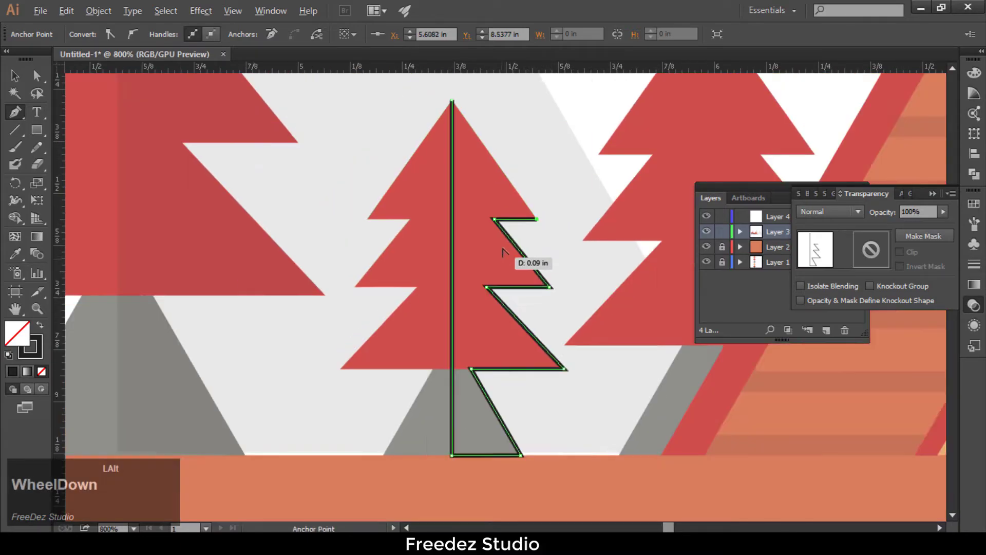
pyautogui.scroll(1, 423, 126)
pyautogui.click(425, 114)
pyautogui.scroll(-1, 574, 164)
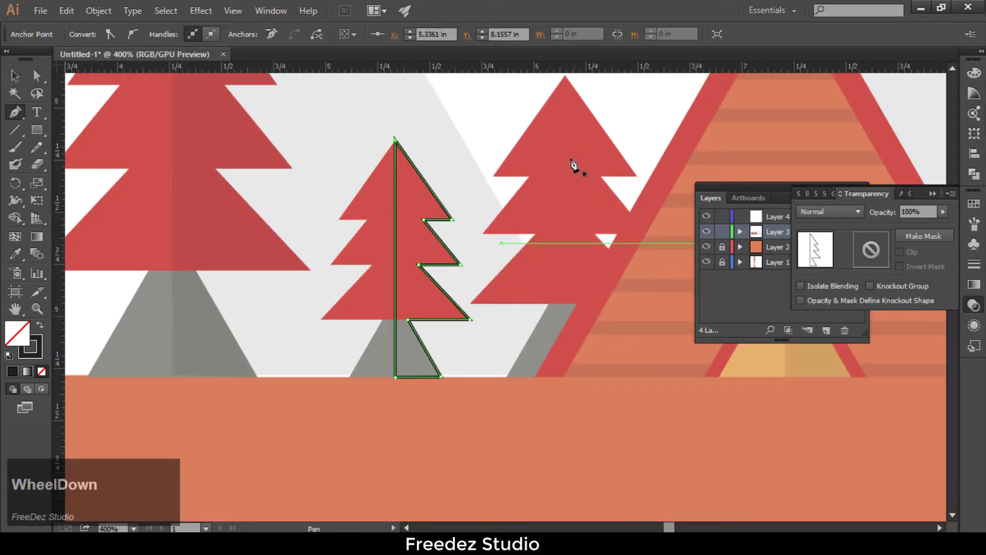
# Step: Draw a closed Pen outline over the right half of the tree beside the tent, following its centre line and right-hand tiers
pyautogui.click(565, 77)
pyautogui.click(563, 378)
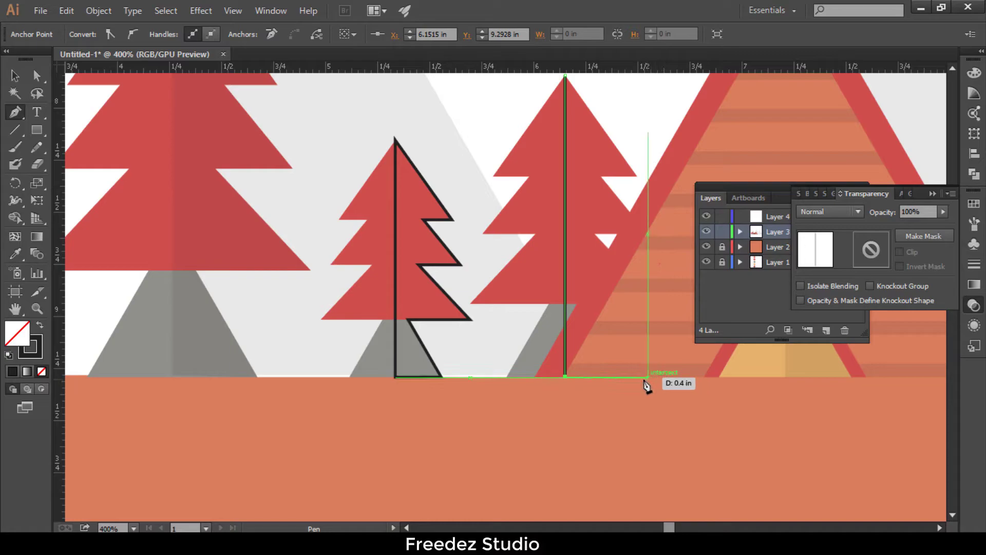
pyautogui.click(648, 379)
pyautogui.click(600, 304)
pyautogui.click(648, 303)
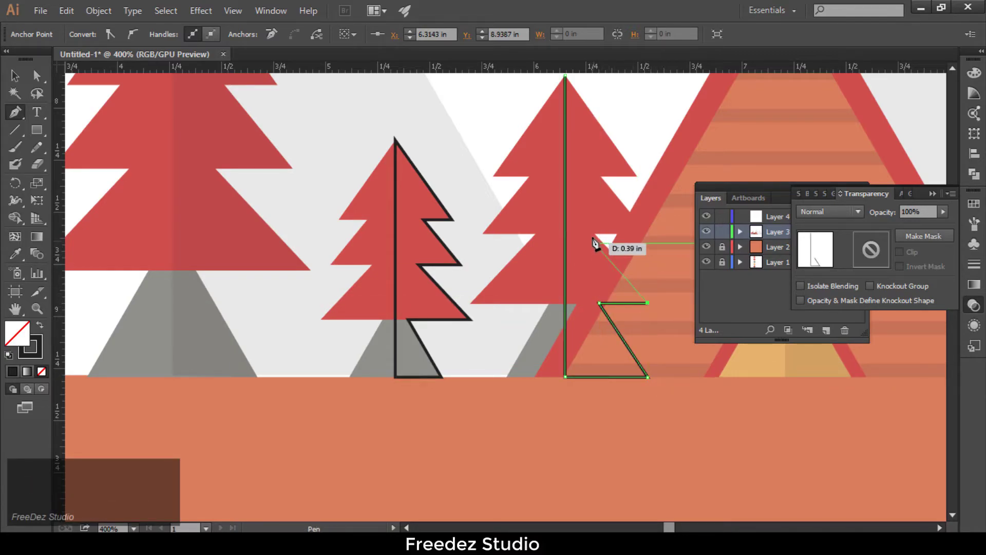
pyautogui.click(596, 235)
pyautogui.click(648, 234)
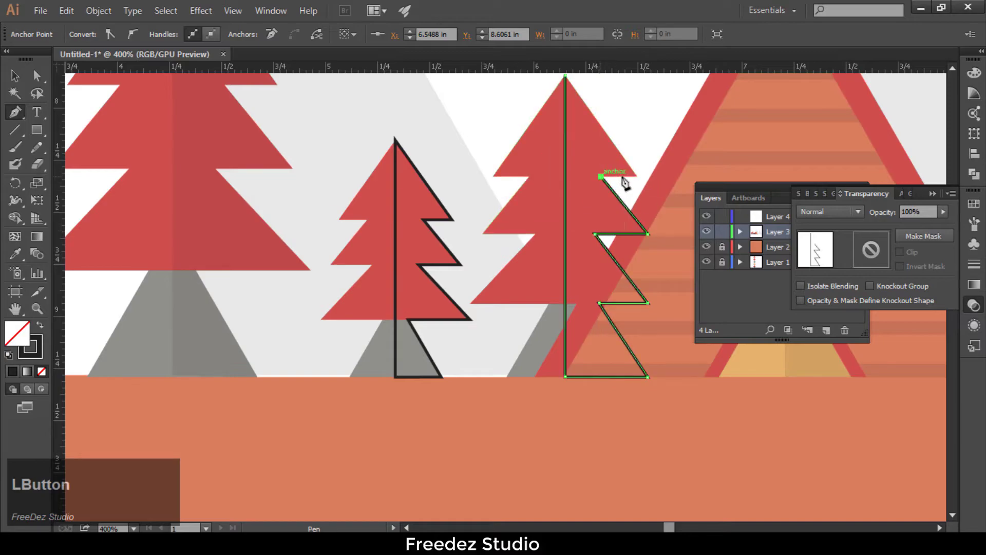
pyautogui.scroll(-3, 639, 179)
pyautogui.scroll(2, 612, 176)
pyautogui.click(534, 163)
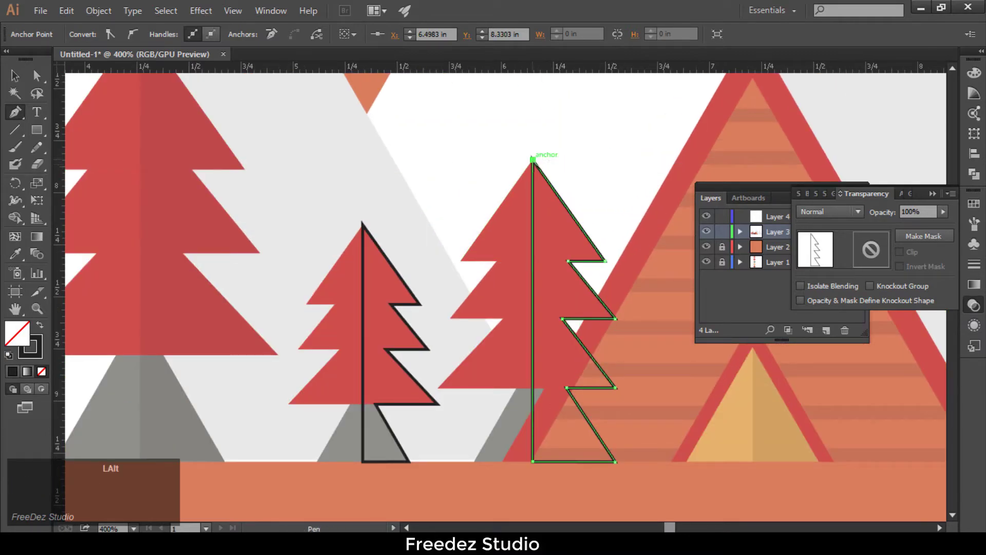
# Step: Convert the outline on the tree beside the tent to a black fill without stroke and set its opacity to 10%
pyautogui.scroll(-1, 534, 163)
pyautogui.click(38, 327)
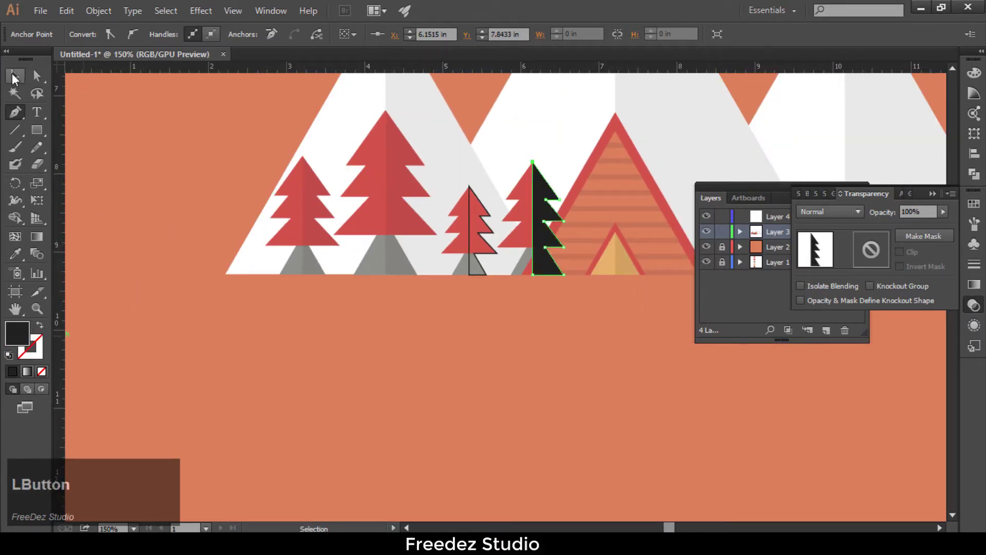
pyautogui.click(898, 211)
pyautogui.write('10')
pyautogui.press('Return')
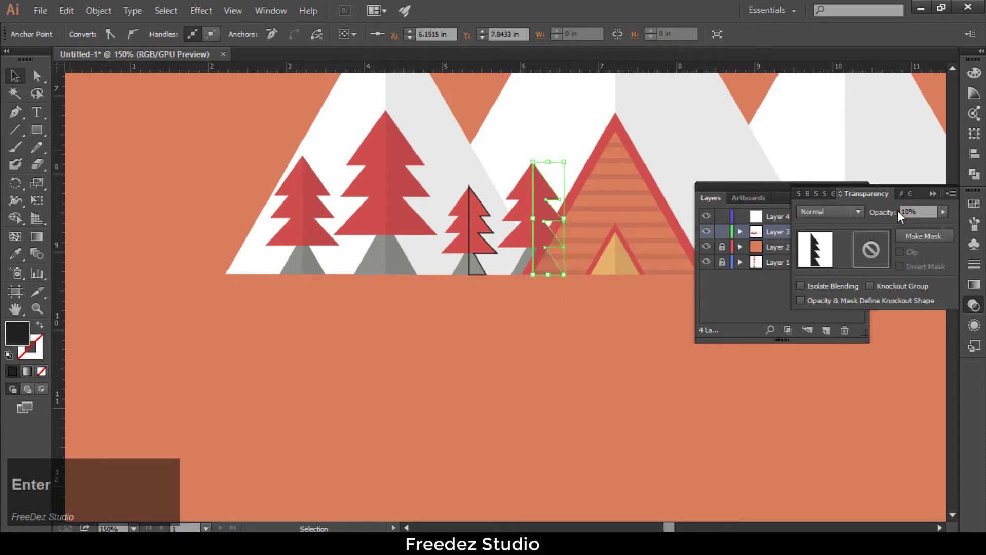
# Step: Select the smallest tree's half outline, switch it to a black fill without stroke, and set its opacity to 10%
pyautogui.scroll(2, 436, 247)
pyautogui.click(501, 192)
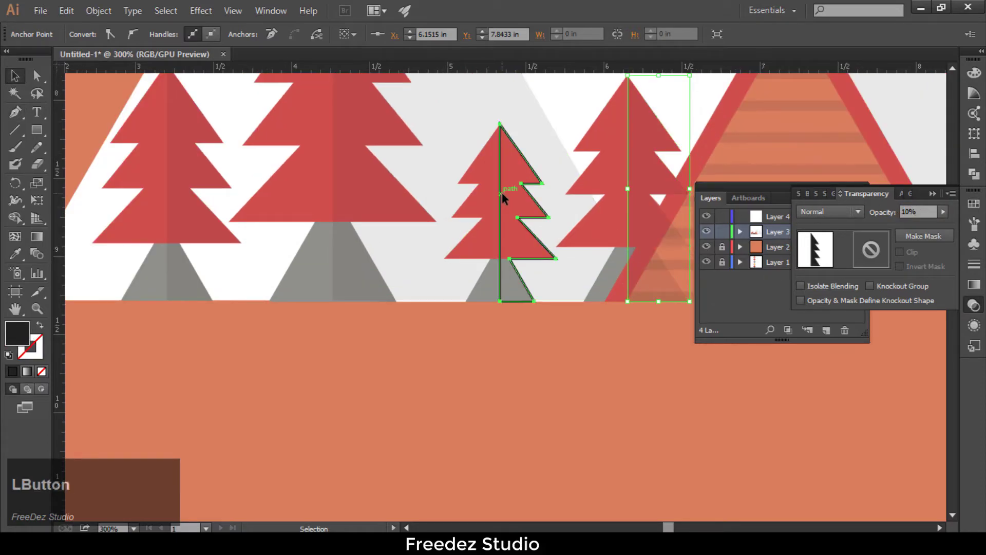
pyautogui.click(38, 327)
pyautogui.press('Return')
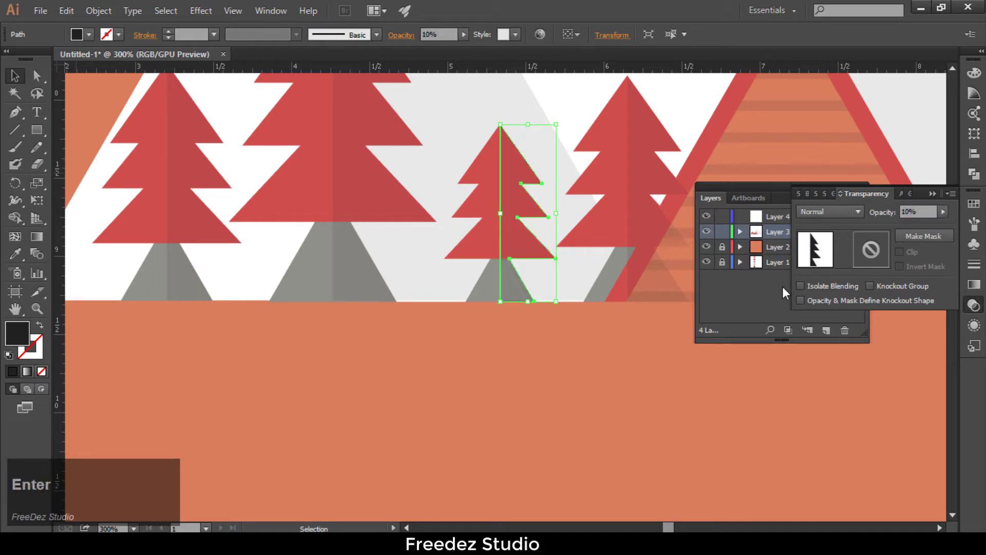
# Step: Bring the tree beside the tent in front of the tent and group it with its shade
pyautogui.click(500, 285)
pyautogui.scroll(1, 572, 244)
pyautogui.click(519, 212)
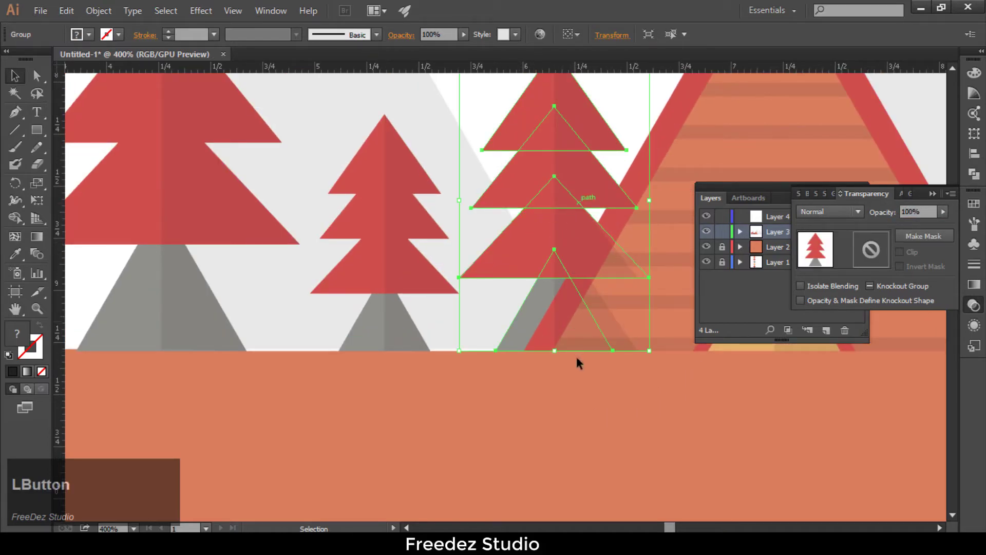
pyautogui.hotkey('ctrl', 'shift', 'g')
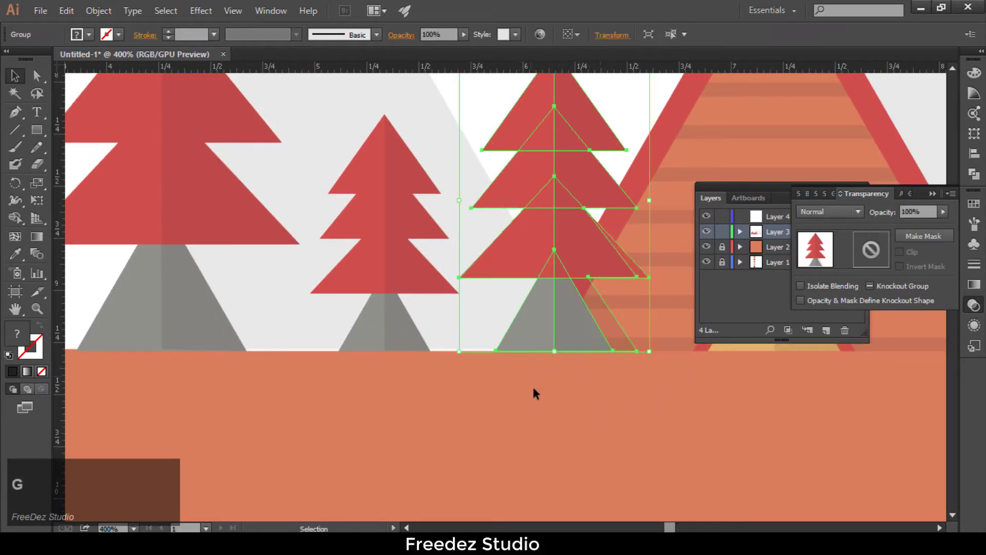
pyautogui.click(532, 391)
pyautogui.scroll(-2, 457, 326)
pyautogui.scroll(1, 535, 331)
pyautogui.scroll(2, 536, 331)
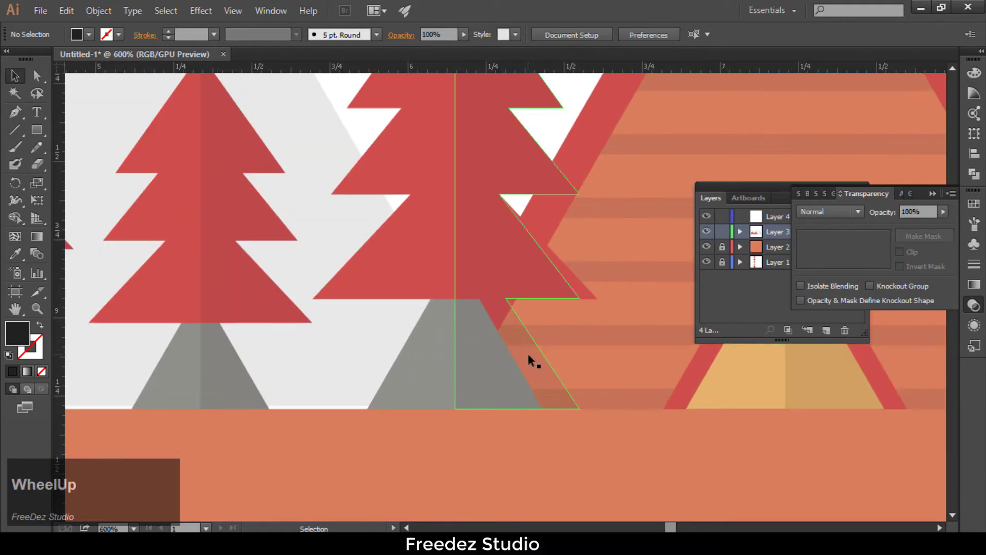
# Step: Move the lower anchor points of the shade on the tree beside the tent to match the right edge of its trunk
pyautogui.click(524, 353)
pyautogui.click(479, 352)
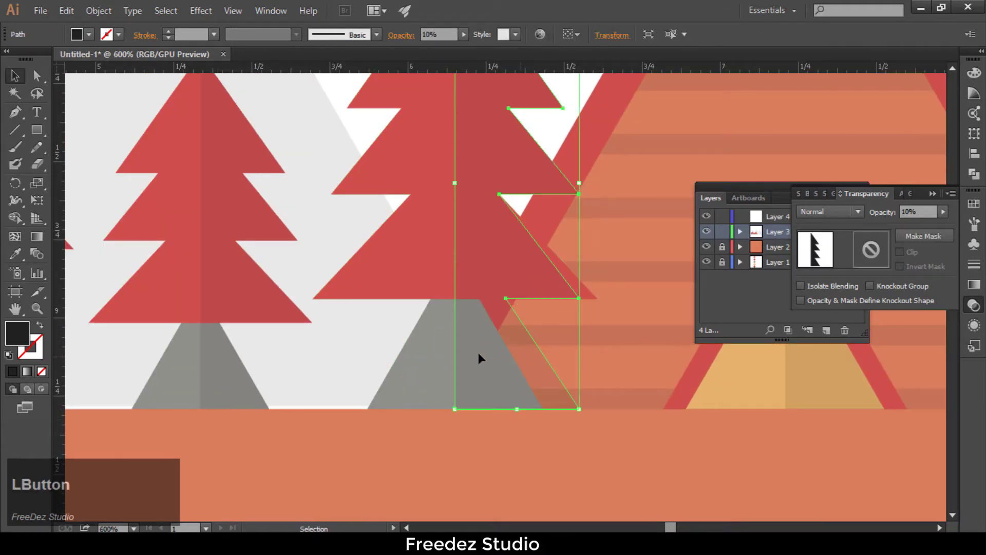
pyautogui.press('a')
pyautogui.moveTo(505, 300); pyautogui.dragTo(478, 298)
pyautogui.moveTo(580, 409); pyautogui.dragTo(541, 409)
pyautogui.click(570, 355)
# Step: Extend the lowest tier point of that shade outward to meet the tree's right tip
pyautogui.scroll(4, 580, 280)
pyautogui.click(572, 341)
pyautogui.moveTo(573, 345); pyautogui.dragTo(654, 348)
pyautogui.scroll(-4, 517, 367)
pyautogui.scroll(-4, 501, 287)
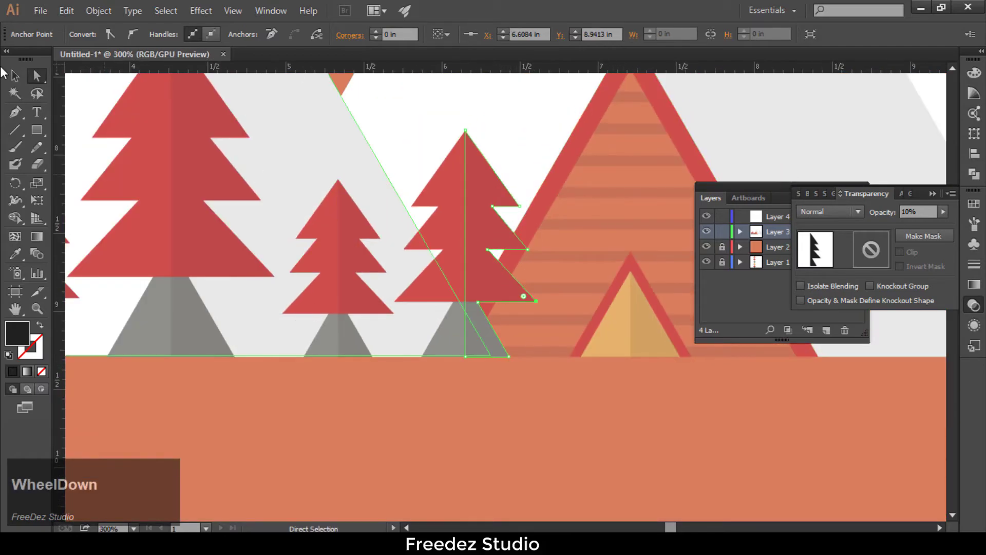
pyautogui.click(495, 482)
pyautogui.press('v')
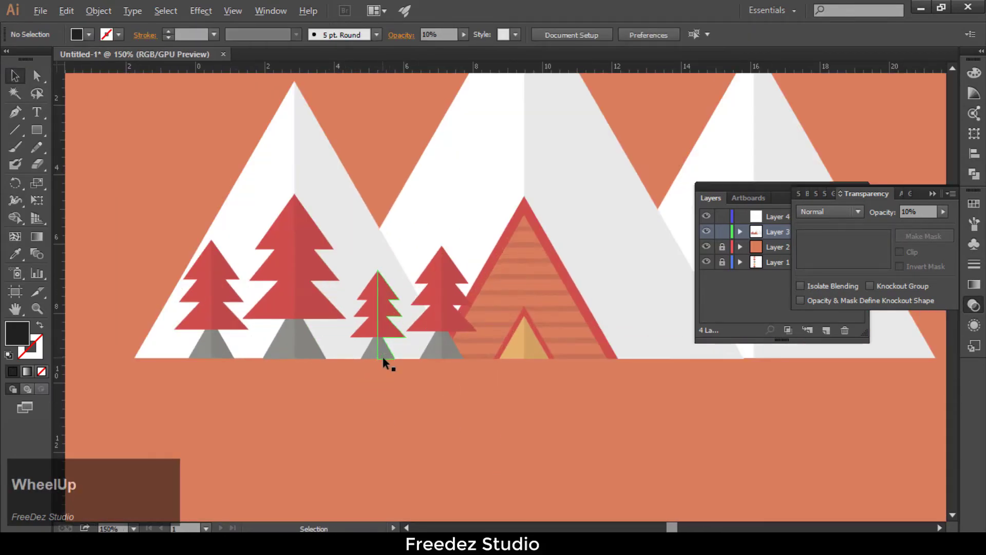
# Step: Ungroup the largest tree and recolour its three foliage tiers with the orange D97D5D swatch
pyautogui.click(381, 355)
pyautogui.scroll(1, 306, 295)
pyautogui.click(310, 298)
pyautogui.hotkey('ctrl', 'shift', 'g')
pyautogui.click(248, 306)
pyautogui.keyDown('shift'); pyautogui.click(263, 242); pyautogui.keyUp('shift')
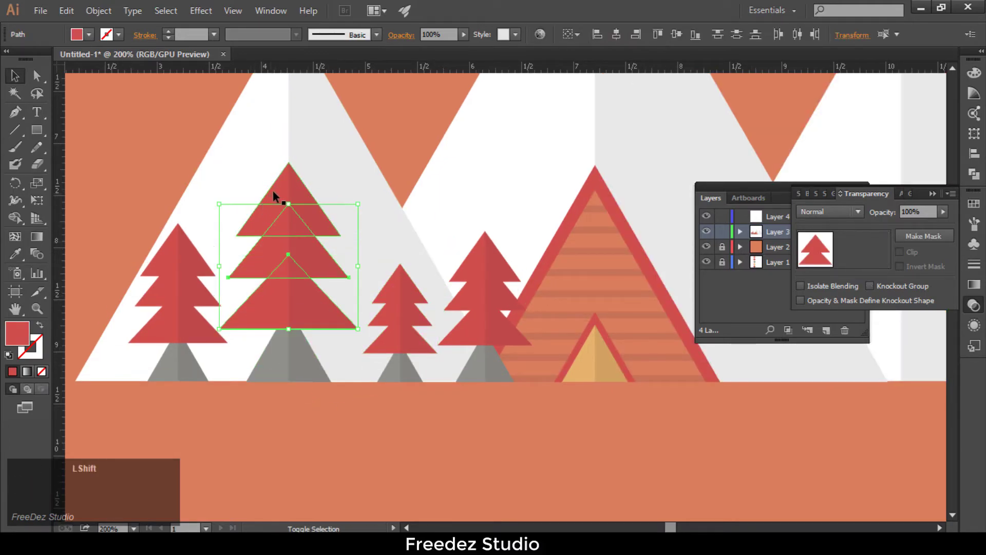
pyautogui.keyDown('shift'); pyautogui.click(273, 190); pyautogui.keyUp('shift')
pyautogui.scroll(-3, 370, 239)
pyautogui.scroll(-2, 175, 200)
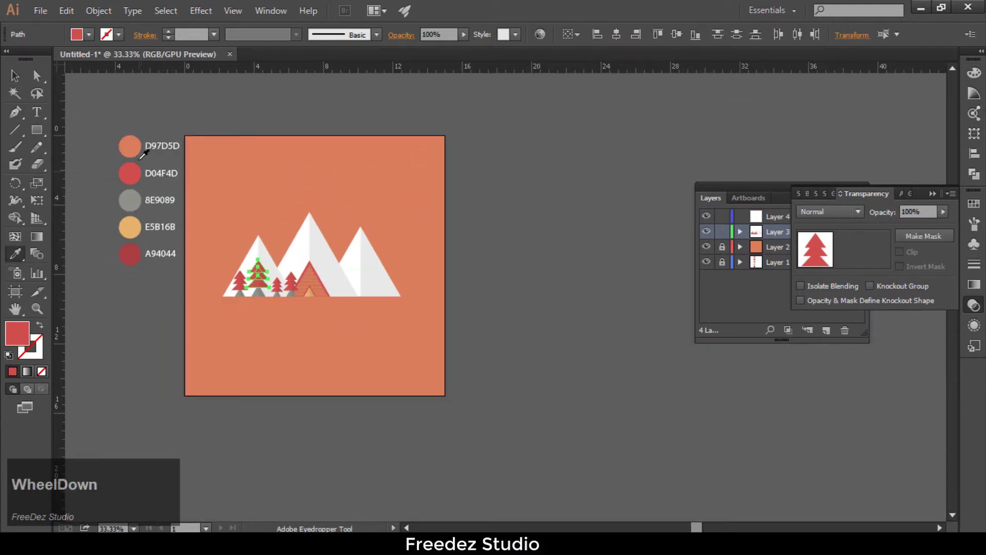
pyautogui.click(135, 148)
pyautogui.scroll(2, 146, 264)
pyautogui.click(15, 76)
# Step: Ungroup the tree beside the tent and recolour its three foliage tiers with the largest tree's orange
pyautogui.scroll(2, 353, 281)
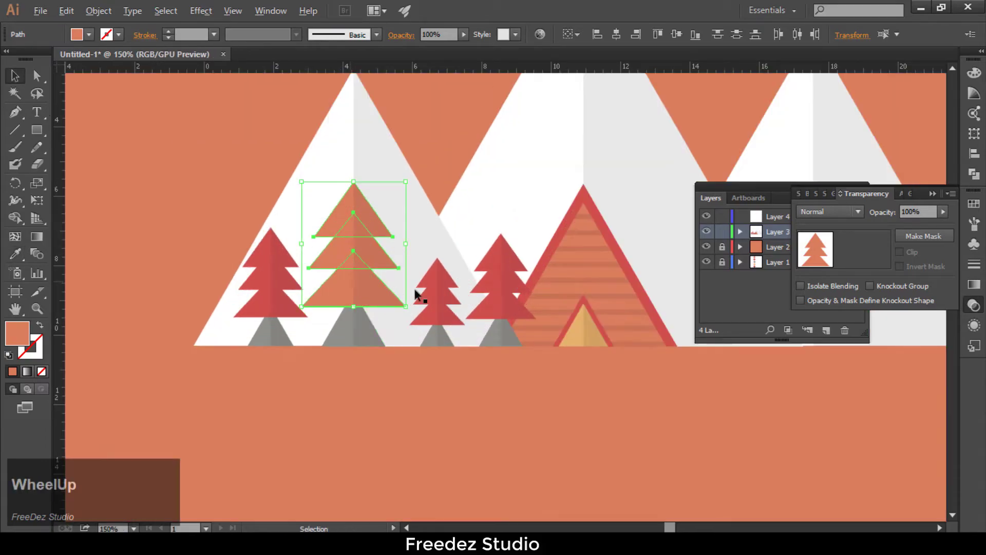
pyautogui.click(486, 290)
pyautogui.hotkey('ctrl', 'shift', 'g')
pyautogui.click(472, 309)
pyautogui.click(483, 307)
pyautogui.keyDown('shift'); pyautogui.click(485, 279); pyautogui.keyUp('shift')
pyautogui.keyDown('shift'); pyautogui.click(487, 253); pyautogui.keyUp('shift')
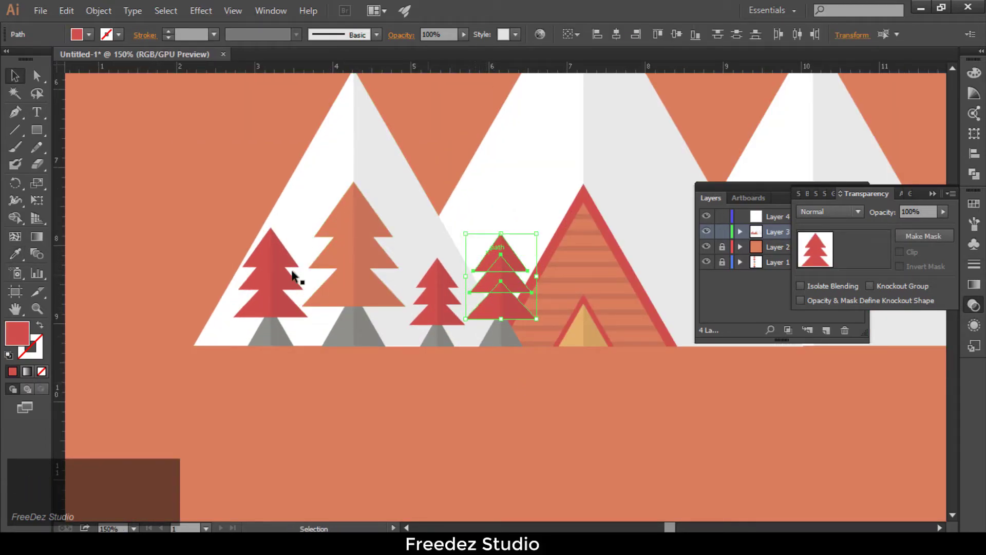
pyautogui.click(15, 253)
pyautogui.click(329, 218)
pyautogui.click(161, 163)
# Step: Group the leftmost red tree together with its trunk and half shade
pyautogui.scroll(-4, 431, 348)
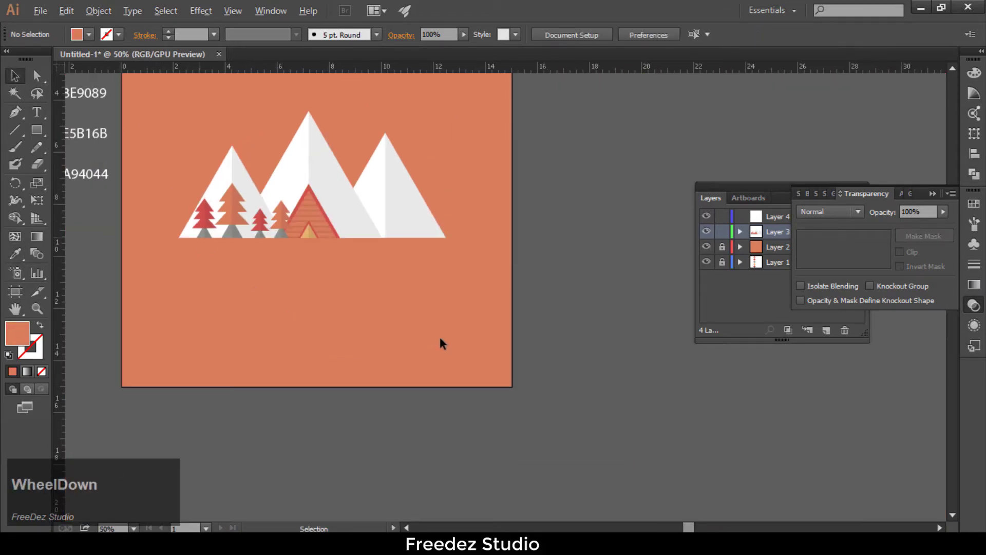
pyautogui.scroll(4, 392, 279)
pyautogui.scroll(-1, 157, 291)
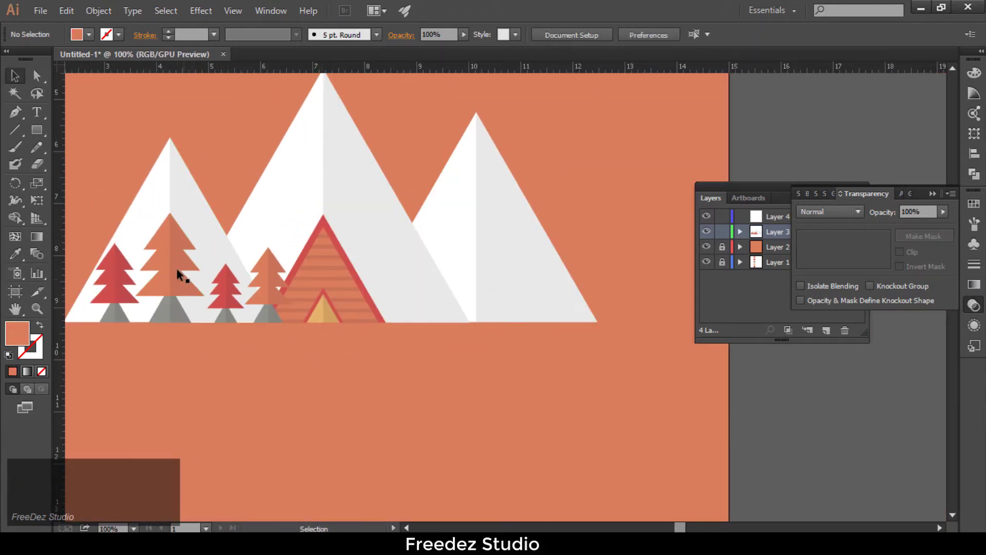
pyautogui.click(157, 288)
pyautogui.scroll(2, 98, 307)
pyautogui.click(148, 272)
pyautogui.keyDown('shift'); pyautogui.click(119, 321); pyautogui.keyUp('shift')
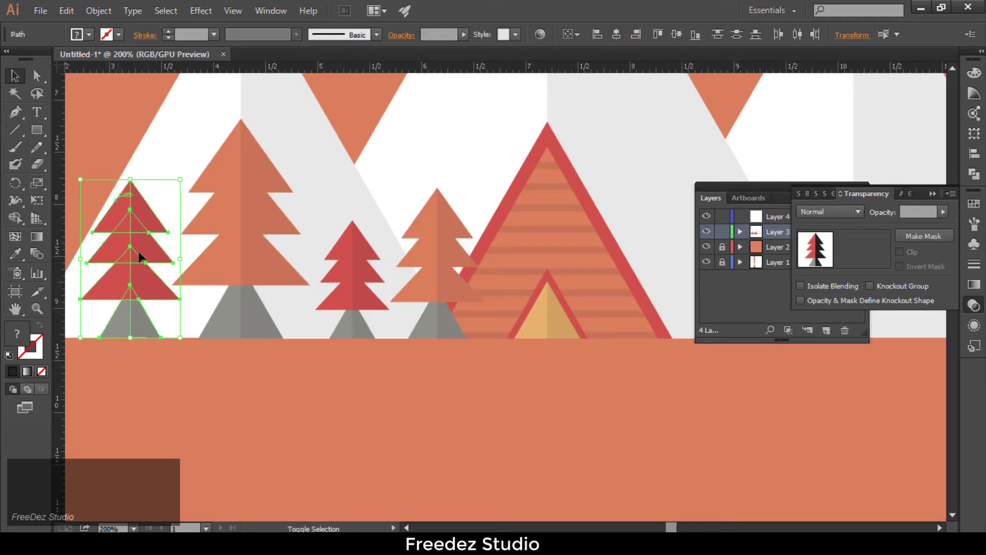
pyautogui.hotkey('ctrl', 'g')
# Step: Place an enlarged copy of the leftmost red tree on the ground line to the right of the tent
pyautogui.scroll(-2, 121, 286)
pyautogui.moveTo(123, 288); pyautogui.dragTo(422, 304)
pyautogui.moveTo(459, 231); pyautogui.dragTo(465, 221)
pyautogui.scroll(3, 441, 305)
pyautogui.moveTo(433, 320); pyautogui.dragTo(471, 303)
pyautogui.click(414, 343)
pyautogui.scroll(-3, 414, 343)
pyautogui.scroll(1, 435, 303)
# Step: Arrange two successively smaller red tree copies to the right of the large copy, on the same ground line
pyautogui.moveTo(532, 213); pyautogui.dragTo(521, 231)
pyautogui.moveTo(506, 275); pyautogui.dragTo(571, 306)
pyautogui.moveTo(601, 231); pyautogui.dragTo(553, 245)
pyautogui.click(628, 383)
pyautogui.scroll(-2, 559, 338)
pyautogui.scroll(2, 538, 320)
pyautogui.click(516, 279)
pyautogui.click(504, 392)
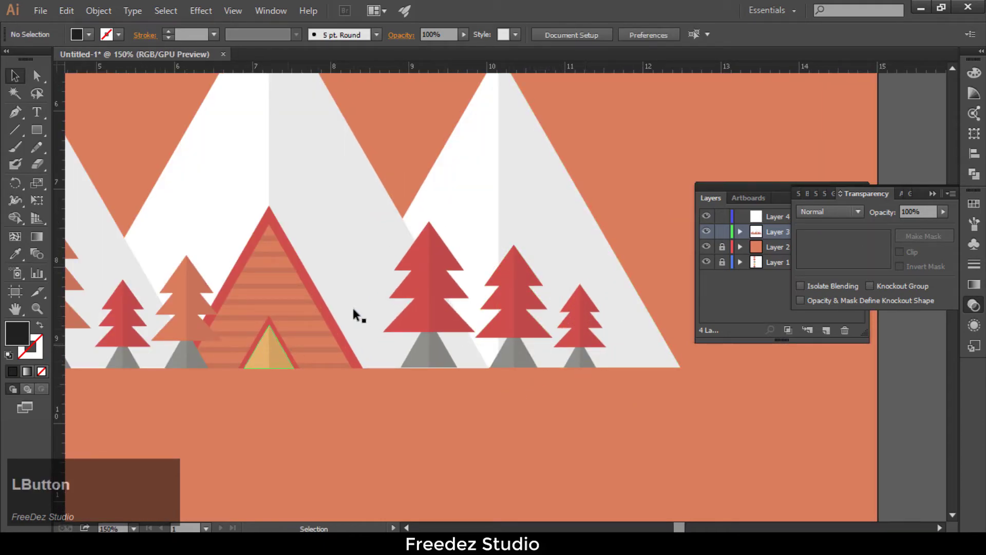
# Step: Ungroup the middle tree right of the tent and recolour its three foliage tiers with the largest tree's orange
pyautogui.scroll(-1, 381, 288)
pyautogui.scroll(1, 410, 286)
pyautogui.click(482, 323)
pyautogui.hotkey('ctrl', 'shift', 'g')
pyautogui.click(481, 372)
pyautogui.click(484, 334)
pyautogui.keyDown('shift'); pyautogui.click(482, 297); pyautogui.keyUp('shift')
pyautogui.keyDown('shift'); pyautogui.click(483, 272); pyautogui.keyUp('shift')
pyautogui.scroll(-2, 527, 286)
pyautogui.scroll(2, 350, 312)
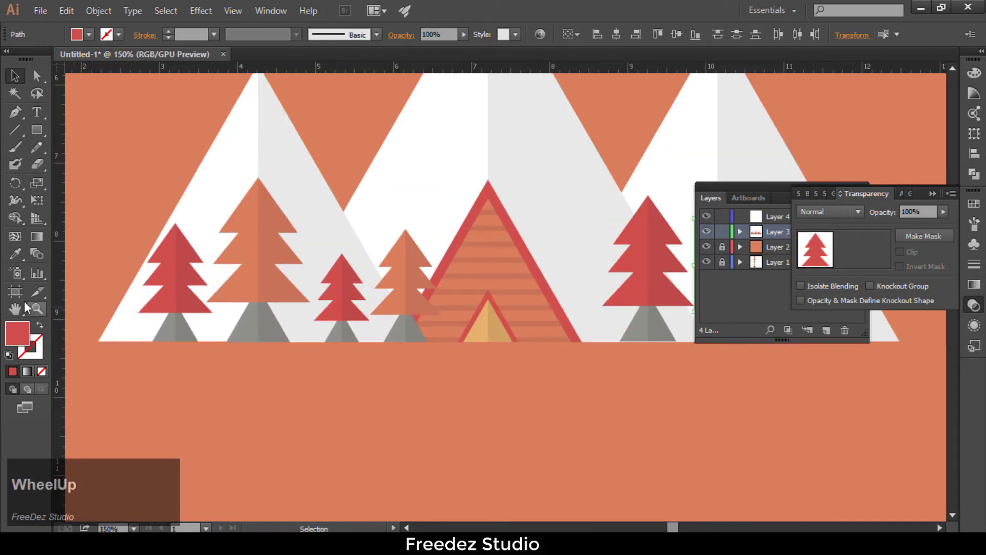
pyautogui.press('i')
pyautogui.click(238, 301)
pyautogui.click(424, 389)
# Step: Draw a small circle just below the tent door and fill it with white
pyautogui.scroll(-2, 513, 426)
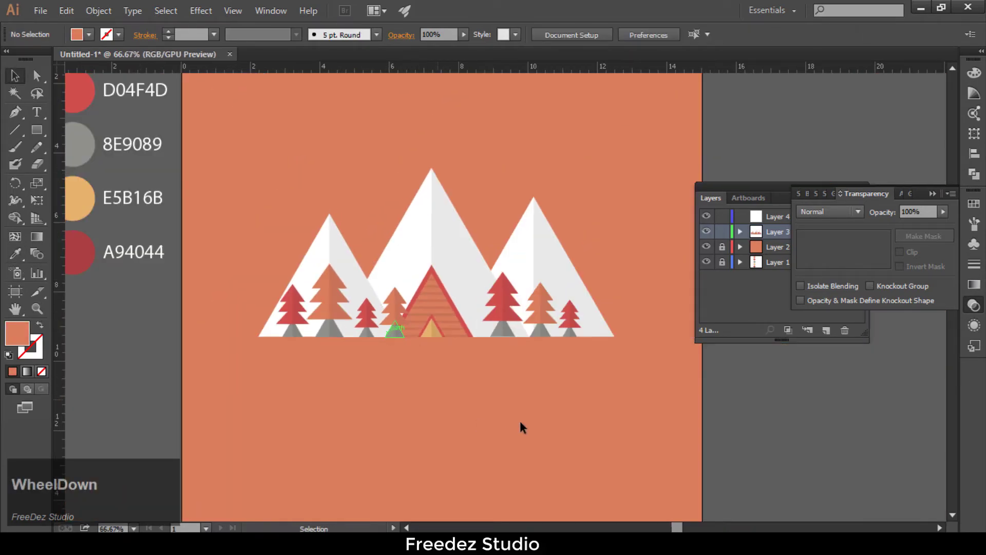
pyautogui.scroll(2, 438, 336)
pyautogui.scroll(-2, 477, 360)
pyautogui.scroll(5, 452, 342)
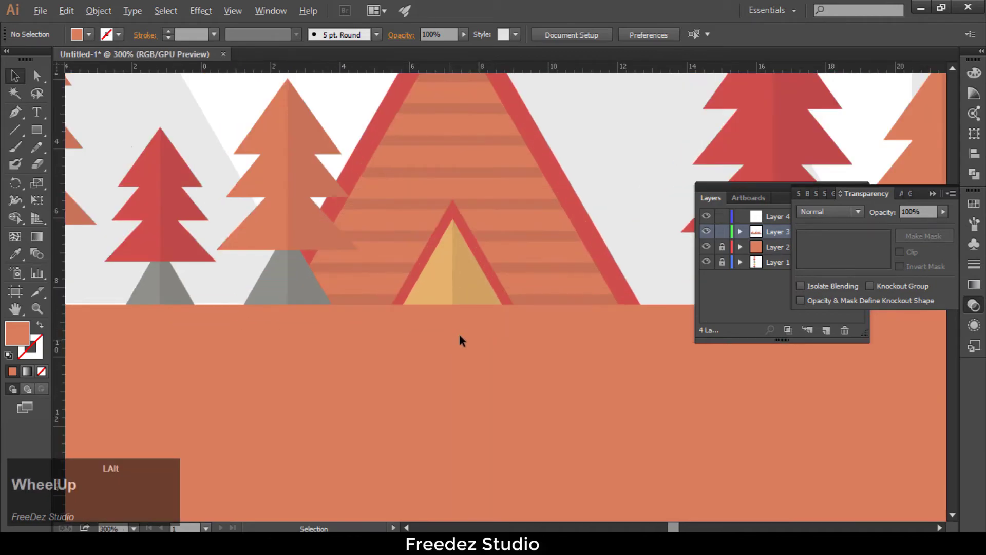
pyautogui.scroll(-2, 375, 333)
pyautogui.moveTo(37, 130); pyautogui.dragTo(98, 163)
pyautogui.scroll(2, 400, 336)
pyautogui.moveTo(390, 329); pyautogui.dragTo(415, 349)
pyautogui.doubleClick(17, 334)
pyautogui.moveTo(464, 219); pyautogui.dragTo(472, 215)
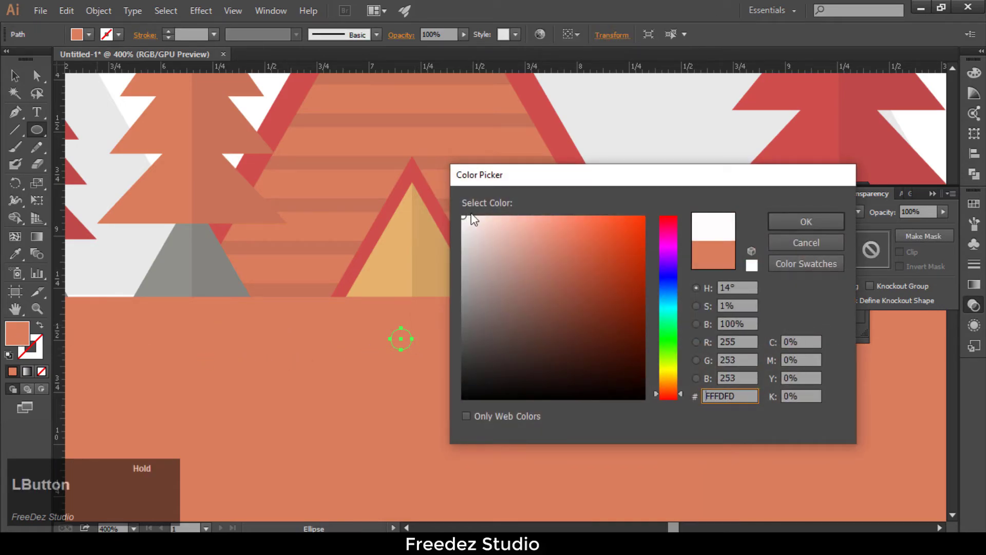
pyautogui.click(785, 220)
# Step: Move the small white circle onto the tent door and place a larger copy on the tent wall above the door
pyautogui.press('v')
pyautogui.scroll(1, 396, 337)
pyautogui.moveTo(447, 310); pyautogui.dragTo(455, 230)
pyautogui.click(394, 366)
pyautogui.scroll(-2, 395, 366)
pyautogui.moveTo(426, 298); pyautogui.dragTo(445, 198)
pyautogui.click(460, 337)
# Step: Draw a white circle about 2.2 in wide in the empty area right of the artboard
pyautogui.scroll(-3, 482, 378)
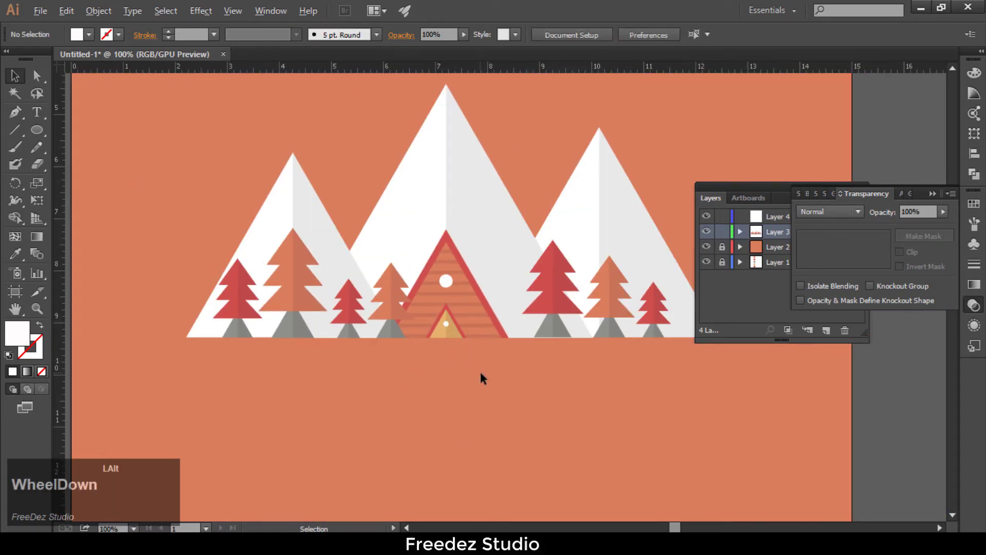
pyautogui.scroll(-1, 481, 379)
pyautogui.scroll(-2, 421, 366)
pyautogui.scroll(2, 505, 362)
pyautogui.click(37, 130)
pyautogui.moveTo(579, 271); pyautogui.dragTo(611, 301)
pyautogui.scroll(-2, 560, 289)
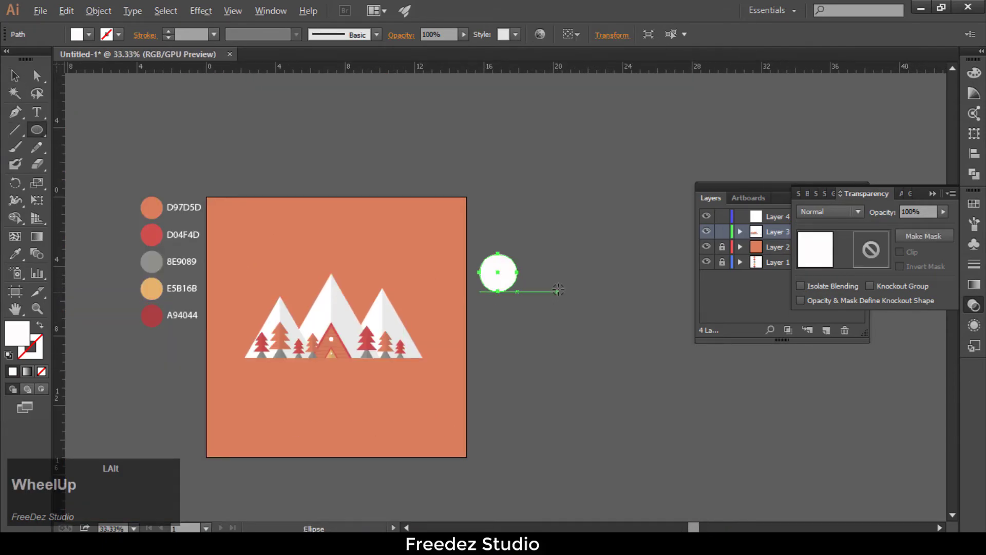
pyautogui.scroll(3, 559, 289)
# Step: Add a smaller copy of the circle, about 1.4 in wide, centred level with it and touching its right side
pyautogui.click(15, 76)
pyautogui.moveTo(337, 237); pyautogui.dragTo(473, 257)
pyautogui.moveTo(549, 294); pyautogui.dragTo(528, 273)
pyautogui.moveTo(477, 254); pyautogui.dragTo(488, 271)
pyautogui.keyDown('shift'); pyautogui.click(468, 248); pyautogui.keyUp('shift')
pyautogui.click(534, 276)
pyautogui.scroll(5, 473, 267)
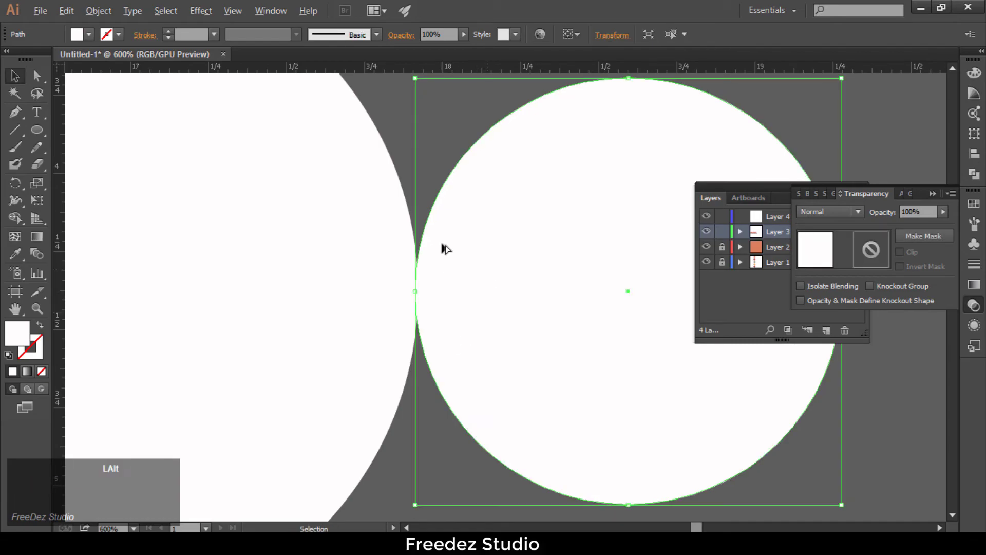
pyautogui.scroll(-4, 442, 255)
pyautogui.click(549, 340)
# Step: Draw a rectangle about 4.65 by 1.61 in over the circles' lower halves and cut that area away with Shape Builder
pyautogui.moveTo(37, 130); pyautogui.dragTo(103, 131)
pyautogui.moveTo(513, 330); pyautogui.dragTo(594, 255)
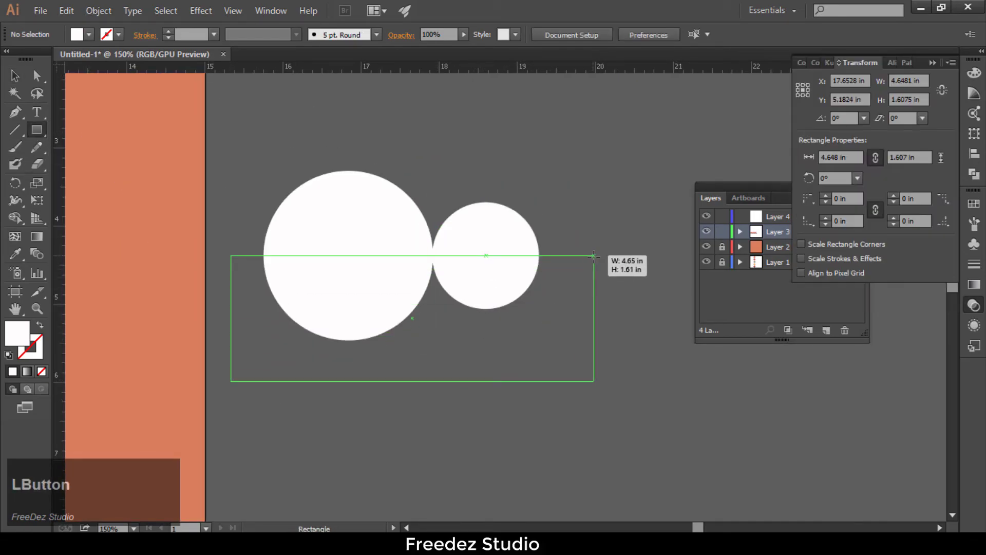
pyautogui.press('v')
pyautogui.hotkey('ctrl', 'a')
pyautogui.hotkey('shift', 'm')
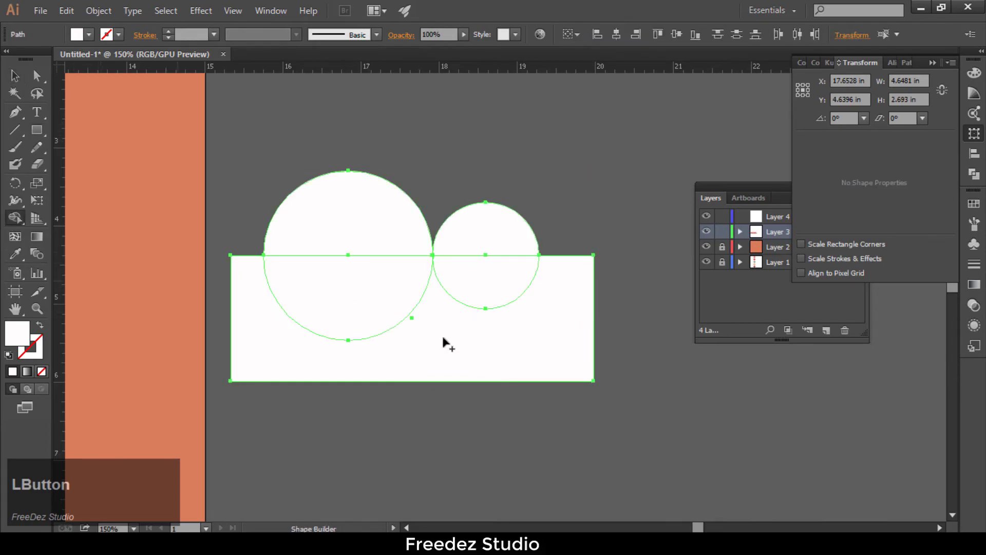
pyautogui.moveTo(602, 297); pyautogui.dragTo(229, 298)
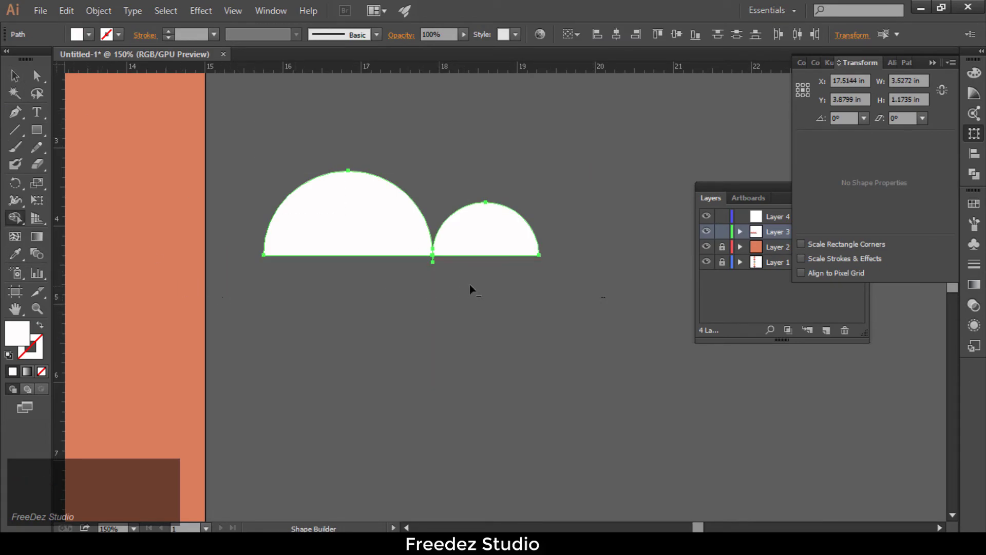
# Step: Remove the leftover sliver below the joint and unite the two half circles into one cloud shape
pyautogui.scroll(4, 461, 285)
pyautogui.scroll(4, 257, 191)
pyautogui.moveTo(293, 207); pyautogui.dragTo(458, 209)
pyautogui.scroll(-5, 452, 298)
pyautogui.click(15, 76)
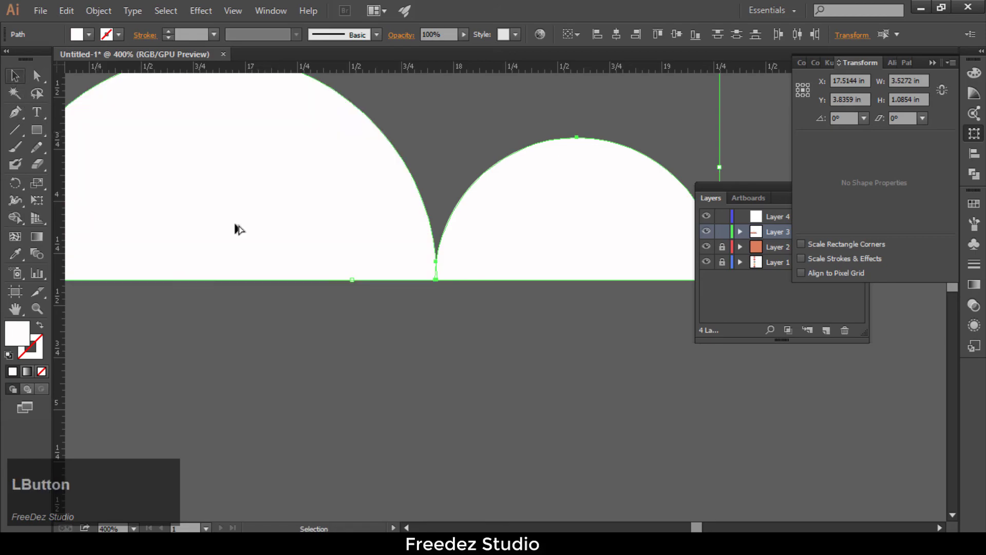
pyautogui.scroll(-2, 394, 272)
pyautogui.click(975, 174)
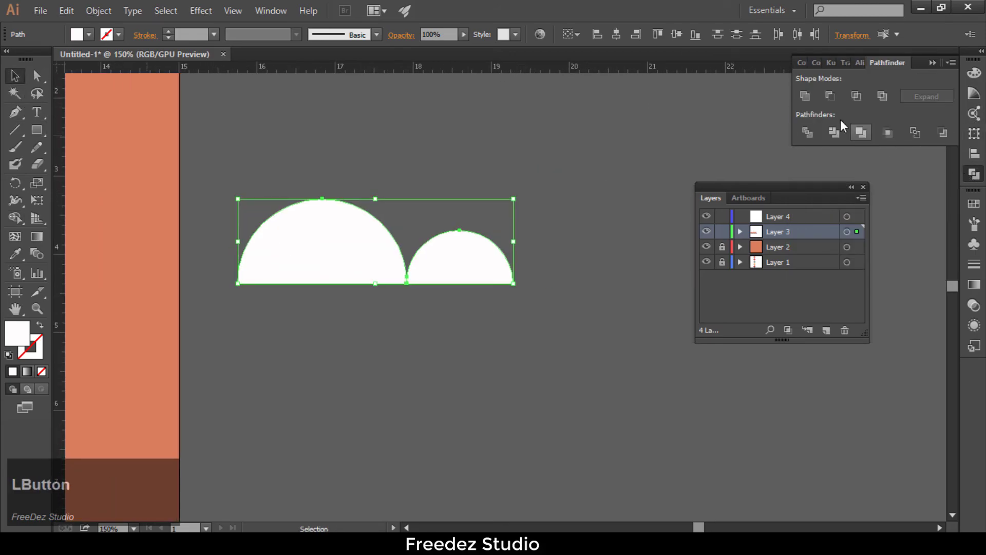
pyautogui.click(654, 141)
# Step: Move the cloud onto the artboard above the right-hand mountain and shrink it to about 3.2 in wide
pyautogui.scroll(-3, 615, 257)
pyautogui.moveTo(591, 242); pyautogui.dragTo(383, 236)
pyautogui.click(593, 306)
pyautogui.scroll(-1, 544, 267)
pyautogui.scroll(2, 459, 251)
pyautogui.click(458, 251)
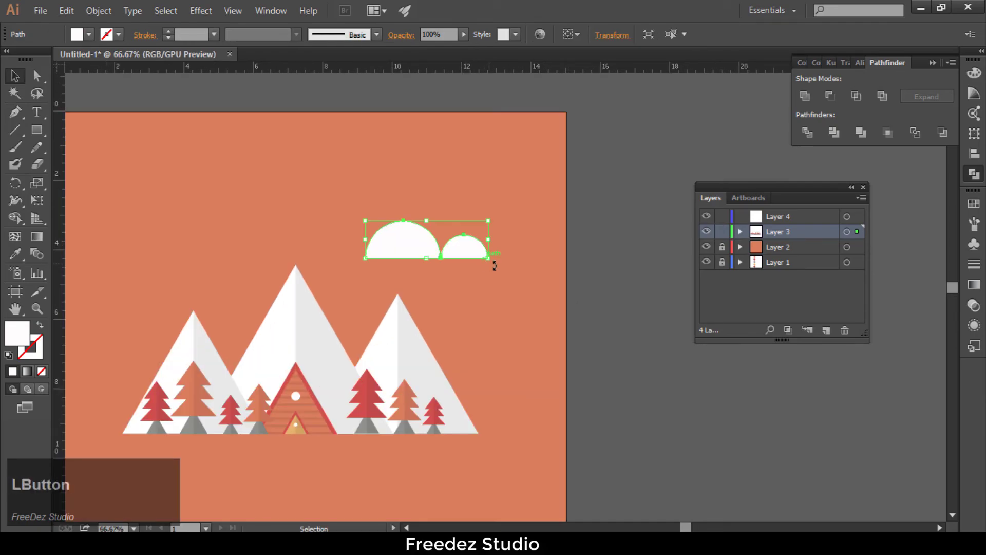
pyautogui.click(614, 260)
pyautogui.scroll(-1, 615, 260)
pyautogui.scroll(1, 301, 256)
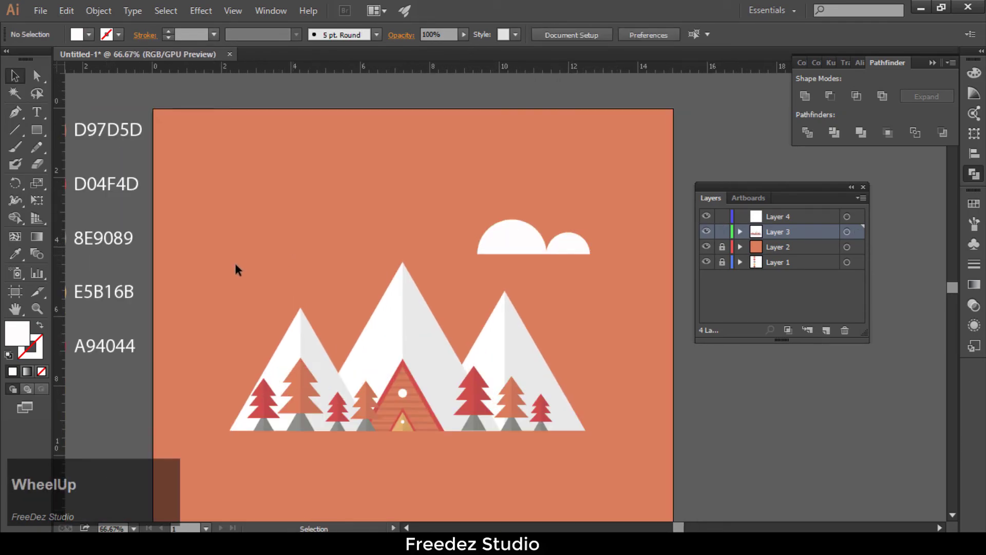
# Step: Draw a white circle about 1.4 in wide in the sky and position it up and to the left of the left-hand mountain's peak
pyautogui.scroll(-1, 319, 238)
pyautogui.moveTo(36, 130); pyautogui.dragTo(92, 163)
pyautogui.moveTo(221, 178); pyautogui.dragTo(251, 207)
pyautogui.press('v')
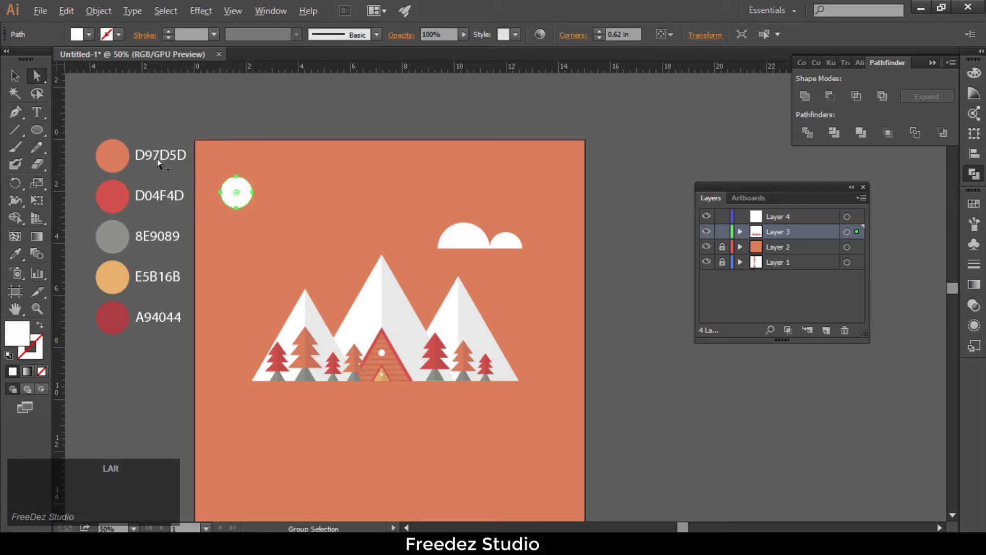
pyautogui.scroll(1, 237, 190)
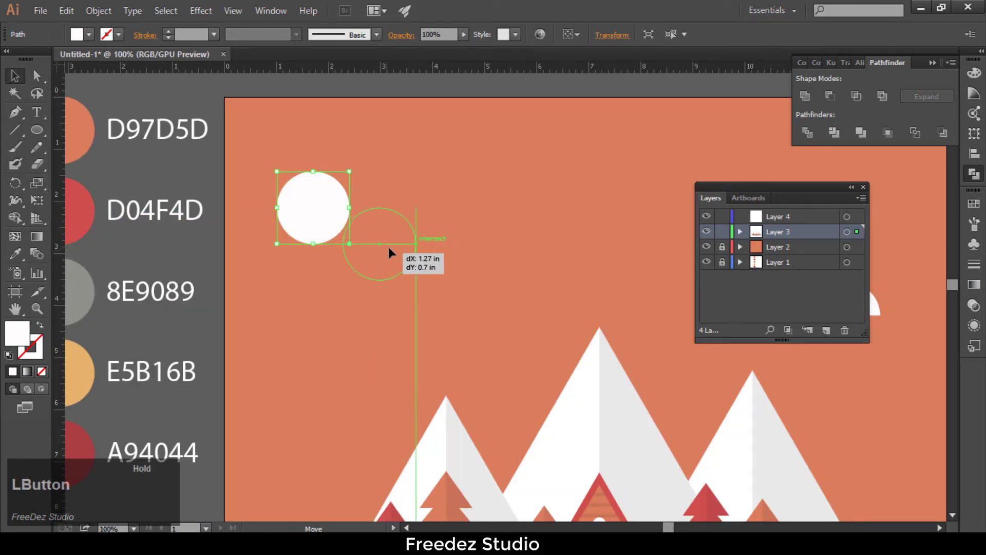
pyautogui.moveTo(380, 248); pyautogui.dragTo(385, 245)
pyautogui.click(342, 81)
pyautogui.scroll(-1, 469, 264)
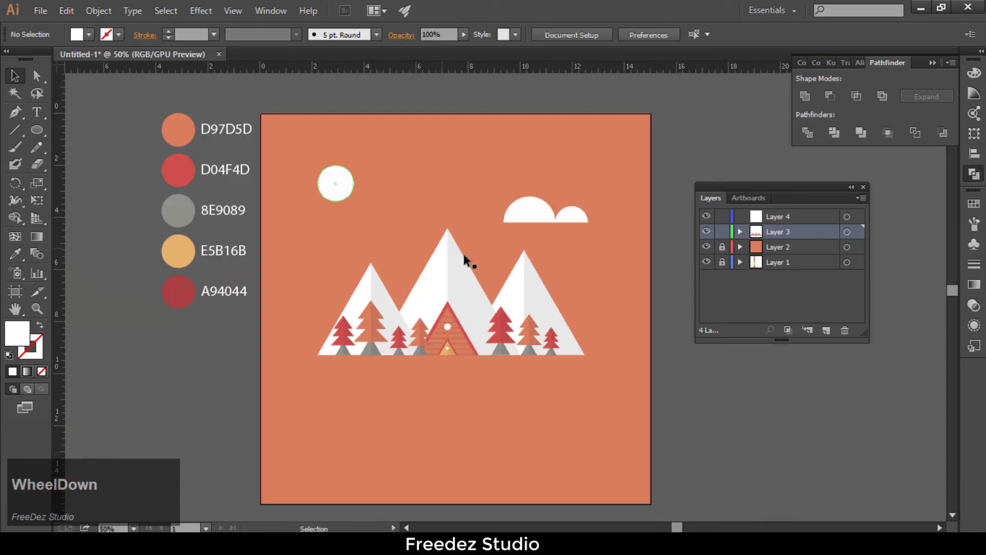
# Step: Draw a white circle about 0.6 in wide below the large sky circle and place a touching copy beside it
pyautogui.scroll(1, 469, 264)
pyautogui.moveTo(225, 192); pyautogui.dragTo(249, 223)
pyautogui.scroll(1, 241, 211)
pyautogui.press('v')
pyautogui.click(236, 241)
pyautogui.click(287, 228)
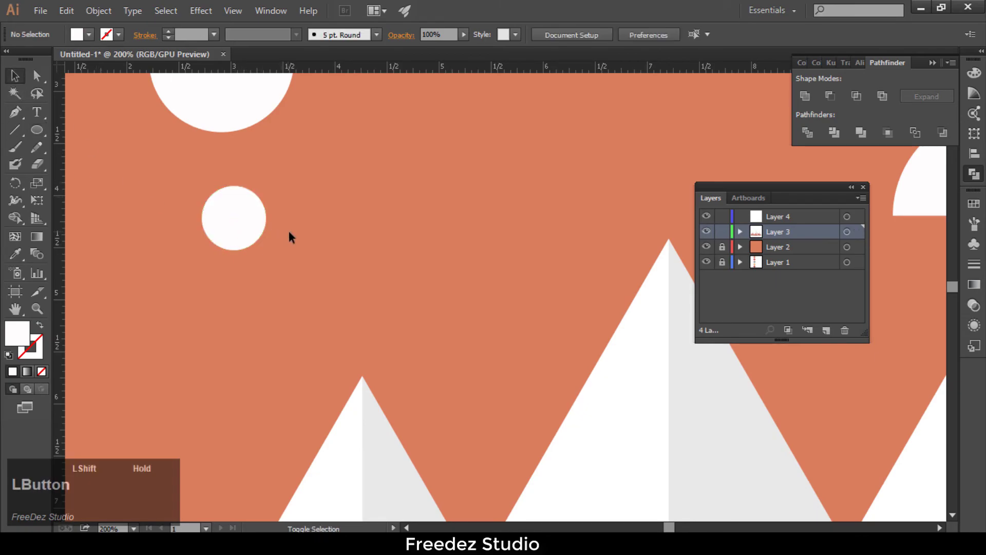
pyautogui.moveTo(317, 229); pyautogui.dragTo(201, 226)
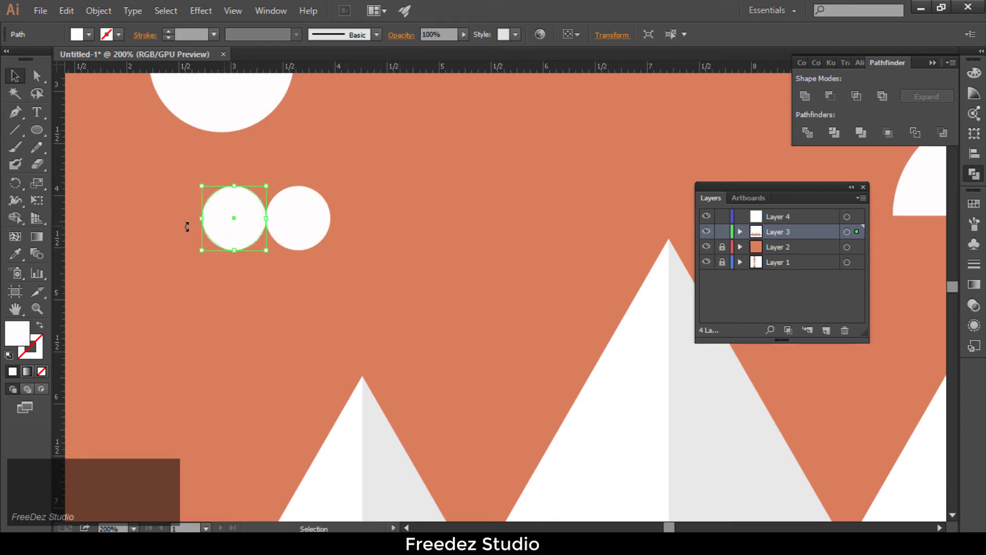
# Step: Swap fill and stroke on the two small circles to make them unfilled white outlines
pyautogui.hotkey('shift', 'x')
pyautogui.click(233, 269)
pyautogui.scroll(1, 280, 214)
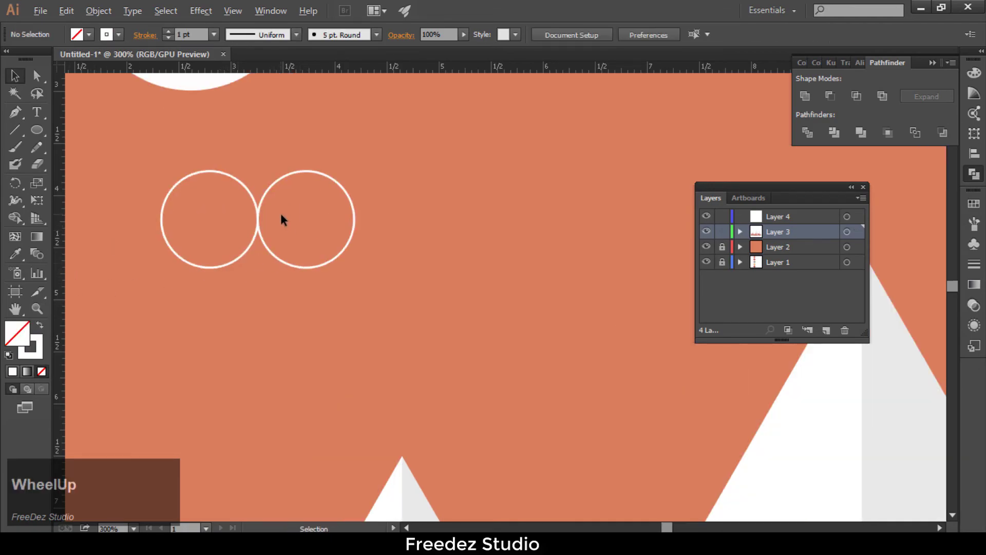
# Step: Paste a copy of the two touching circle outlines in place and group it
pyautogui.click(258, 221)
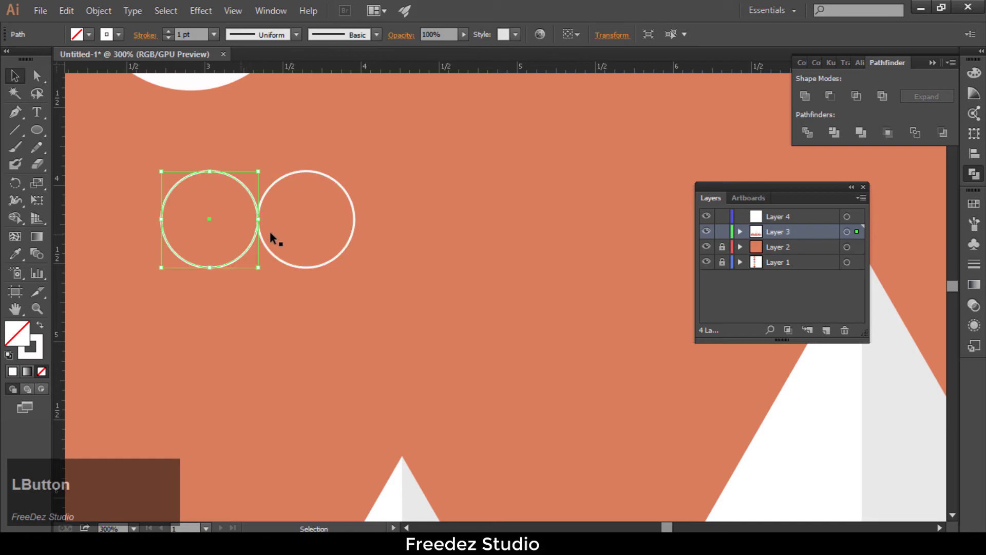
pyautogui.keyDown('shift'); pyautogui.click(308, 173); pyautogui.keyUp('shift')
pyautogui.moveTo(354, 269); pyautogui.dragTo(345, 257)
pyautogui.hotkey('ctrl', 'z')
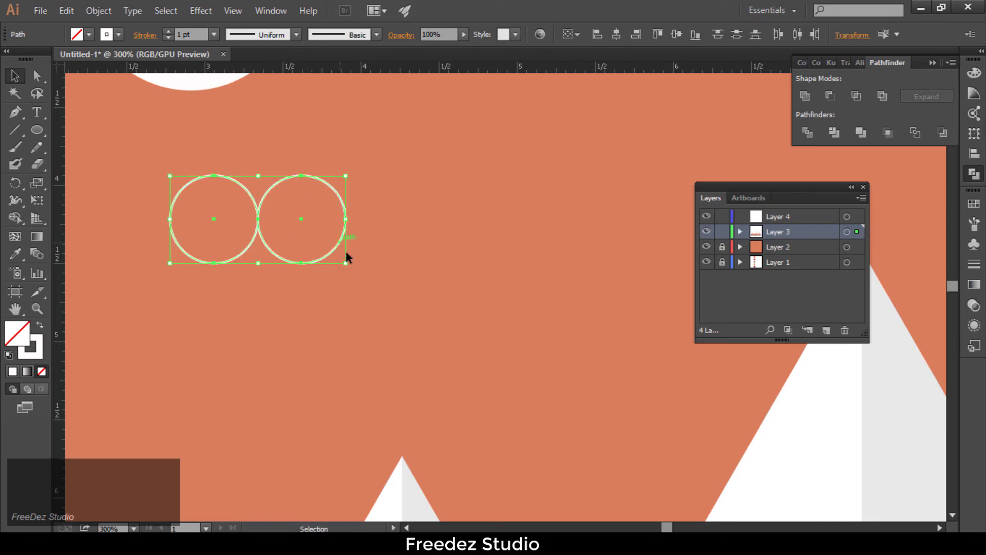
pyautogui.click(69, 12)
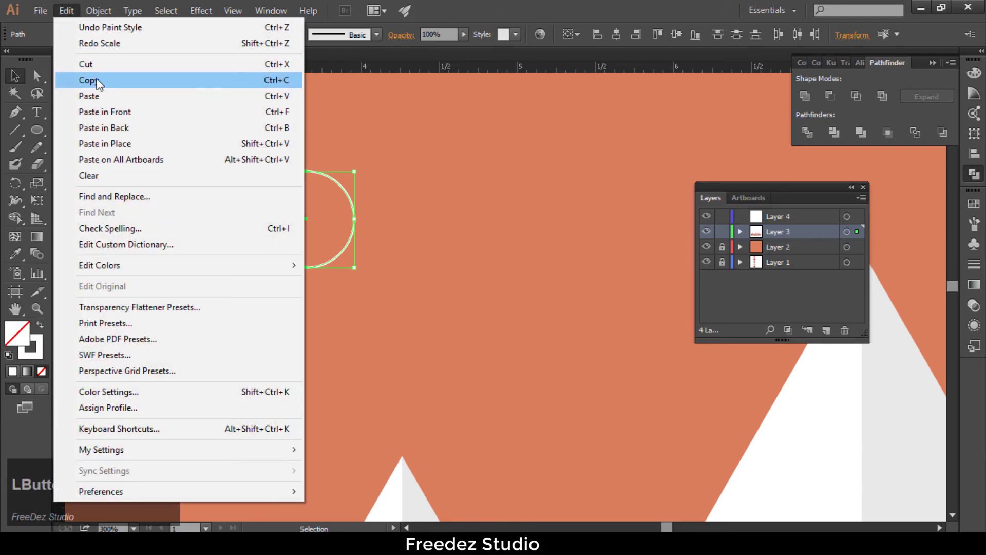
pyautogui.click(105, 143)
pyautogui.hotkey('ctrl', 'g')
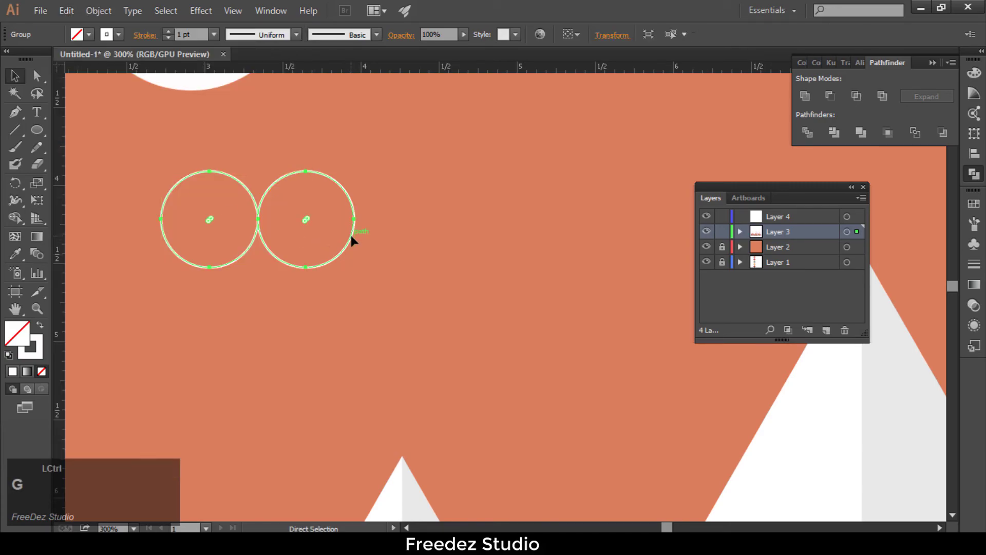
# Step: Narrow the grouped circle copy slightly and shift it down so it overlaps the lower part of the original pair
pyautogui.moveTo(350, 238)
pyautogui.mouseDown()
pyautogui.moveTo(348, 271)
pyautogui.moveTo(349, 243)
pyautogui.mouseUp()
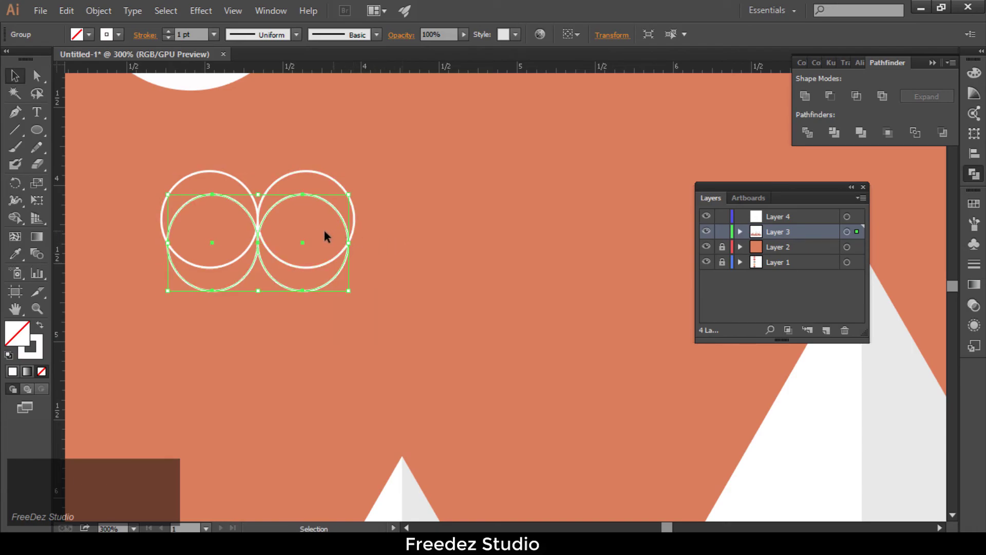
pyautogui.scroll(3, 260, 205)
pyautogui.moveTo(285, 217); pyautogui.dragTo(285, 196)
pyautogui.scroll(-1, 469, 265)
pyautogui.scroll(-2, 346, 239)
# Step: Select all the overlapping circles and remove their lower regions with the Shape Builder tool, leaving only the upper arcs
pyautogui.moveTo(184, 172); pyautogui.dragTo(430, 334)
pyautogui.click(11, 219)
pyautogui.scroll(2, 324, 370)
pyautogui.moveTo(325, 363)
pyautogui.mouseDown()
pyautogui.moveTo(282, 296)
pyautogui.moveTo(271, 236)
pyautogui.mouseUp()
pyautogui.moveTo(493, 374); pyautogui.dragTo(445, 231)
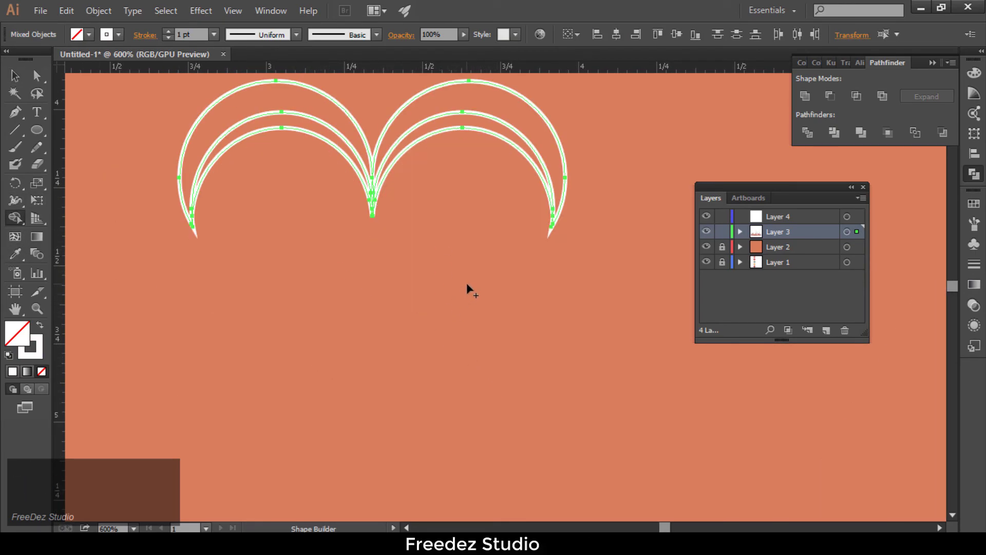
# Step: Merge the thin slices inside each arc with the Shape Builder tool so each side forms one crescent
pyautogui.scroll(-1, 308, 158)
pyautogui.scroll(3, 297, 154)
pyautogui.moveTo(298, 154); pyautogui.dragTo(334, 220)
pyautogui.scroll(-1, 573, 167)
pyautogui.click(573, 167)
pyautogui.scroll(-4, 354, 231)
pyautogui.scroll(1, 365, 242)
# Step: Select the two crescents and swap fill and stroke to make a solid white bird shape without an outline
pyautogui.click(11, 77)
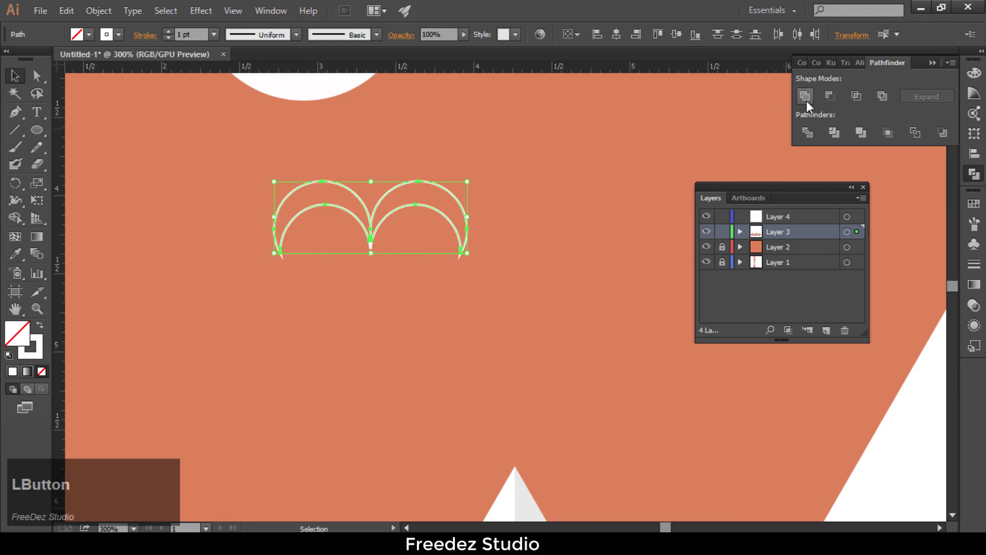
pyautogui.click(370, 273)
pyautogui.moveTo(303, 177); pyautogui.dragTo(303, 176)
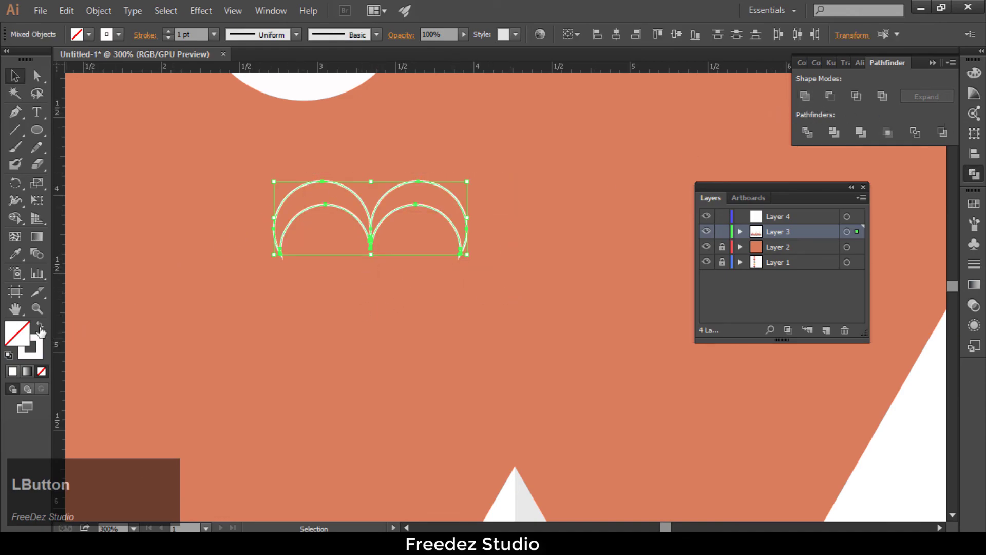
pyautogui.hotkey('shift', 'x')
pyautogui.click(188, 304)
# Step: Move the white bird shape toward the middle mountain and scale it down to a small bird
pyautogui.scroll(-2, 188, 304)
pyautogui.moveTo(266, 261); pyautogui.dragTo(331, 264)
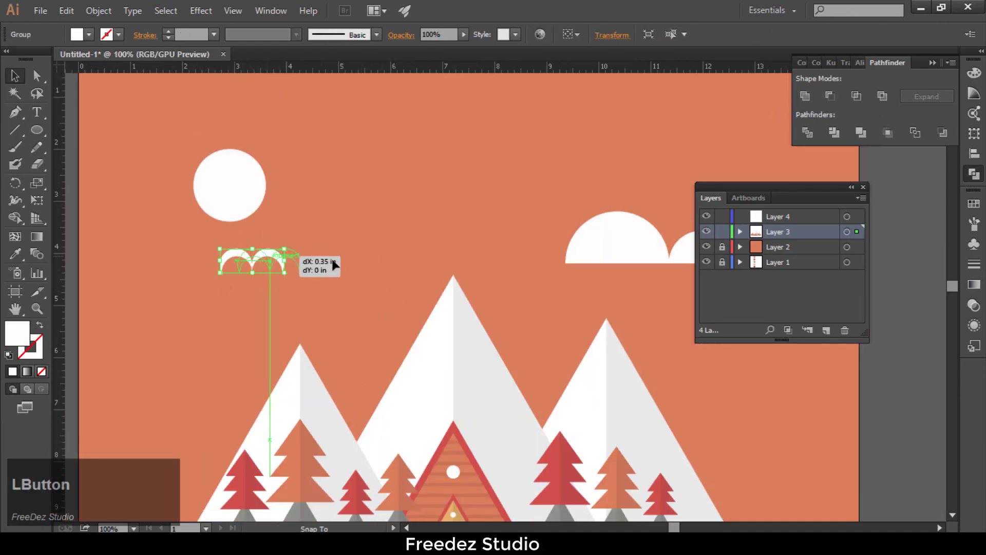
pyautogui.moveTo(390, 305); pyautogui.dragTo(291, 246)
pyautogui.click(370, 303)
# Step: Place a copy of the small bird diagonally beside the first, in the sky near the middle mountain's peak
pyautogui.scroll(1, 370, 303)
pyautogui.scroll(2, 370, 304)
pyautogui.click(404, 275)
pyautogui.moveTo(382, 198); pyautogui.dragTo(393, 187)
pyautogui.hotkey('ctrl', 'z')
pyautogui.moveTo(278, 225); pyautogui.dragTo(401, 189)
pyautogui.click(424, 218)
pyautogui.scroll(-6, 396, 205)
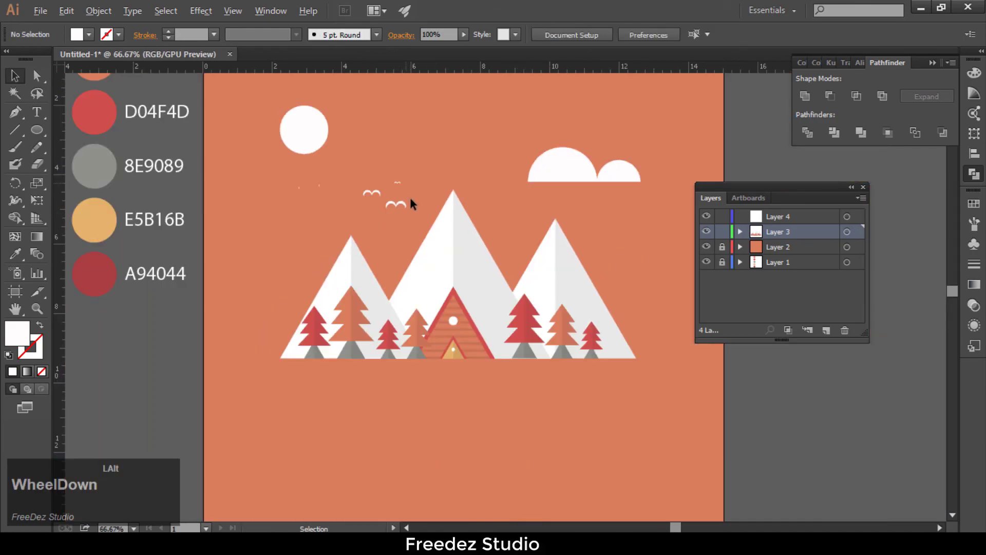
# Step: Draw a white rectangle about 10.98 in wide and 0.27 in high and align it directly beneath the base of the mountains
pyautogui.moveTo(37, 130); pyautogui.dragTo(82, 135)
pyautogui.scroll(1, 194, 291)
pyautogui.moveTo(191, 294); pyautogui.dragTo(570, 303)
pyautogui.press('v')
pyautogui.scroll(2, 354, 317)
pyautogui.click(354, 317)
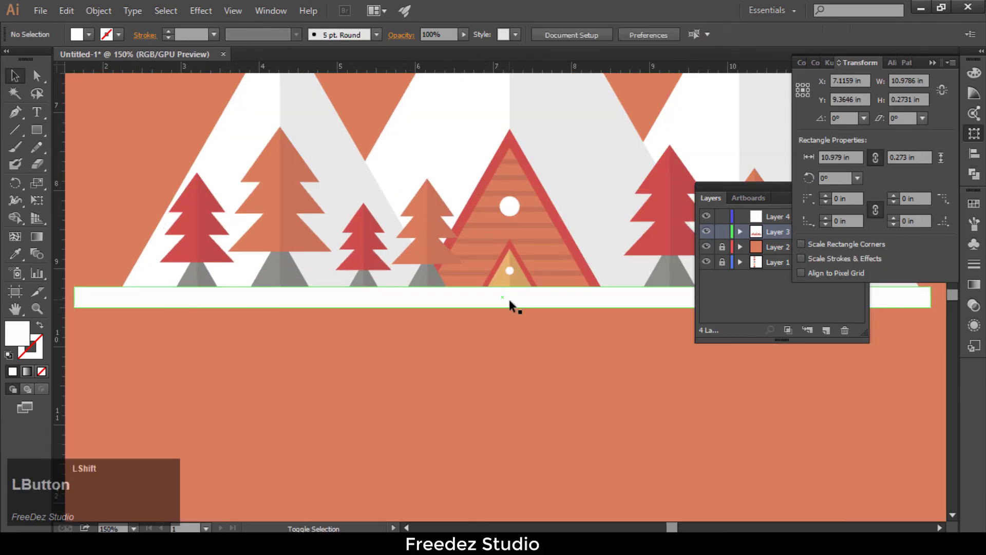
pyautogui.moveTo(509, 304); pyautogui.dragTo(529, 311)
pyautogui.scroll(1, 529, 341)
pyautogui.scroll(-4, 360, 343)
# Step: Fill the ground rectangle with the dark red A94044 sampled from the colour palette and deselect it
pyautogui.click(15, 253)
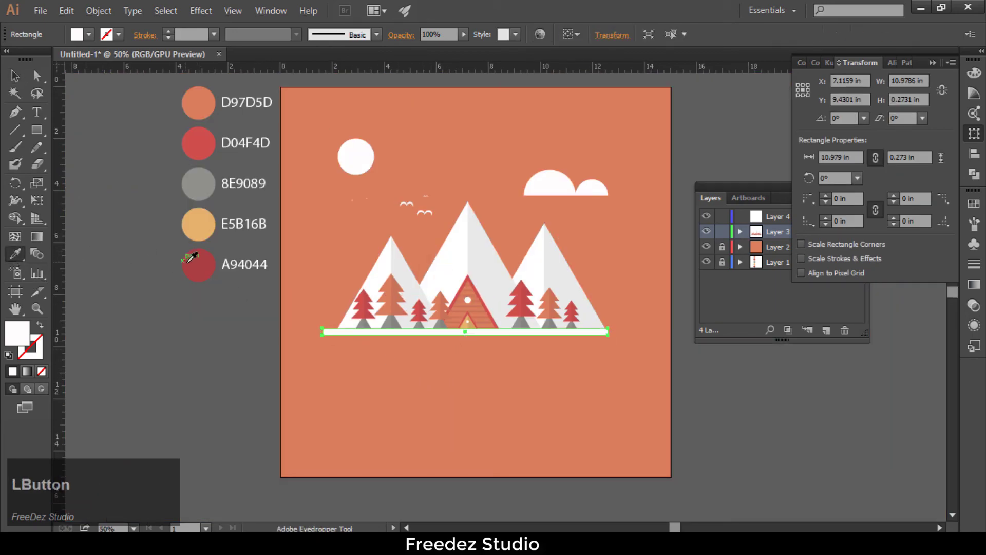
pyautogui.click(198, 263)
pyautogui.click(15, 75)
pyautogui.click(277, 304)
pyautogui.hscroll(3, 439, 305)
pyautogui.scroll(1, 440, 305)
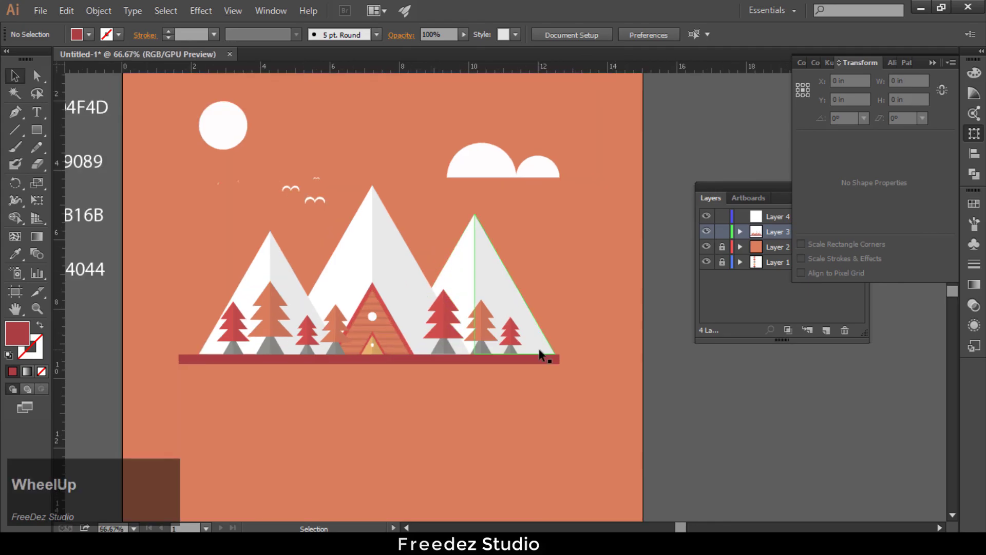